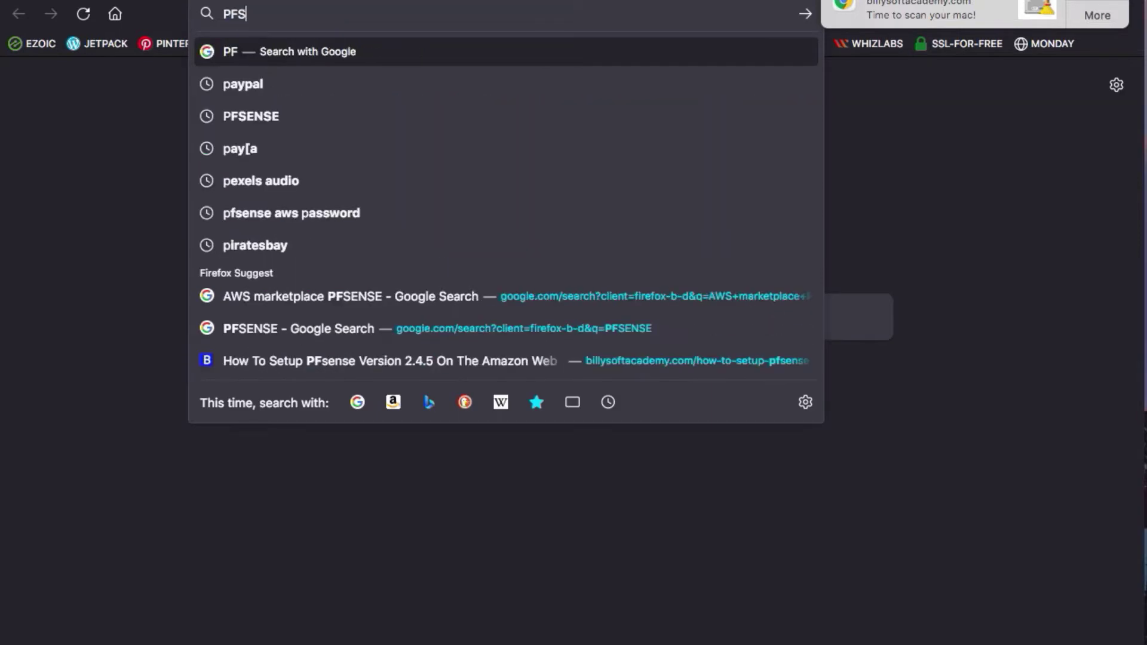
# Search Google for 'PFSENSE DOWNLOAD' and scroll to the pfSense download result.
pyautogui.write('DOWNLOAD')
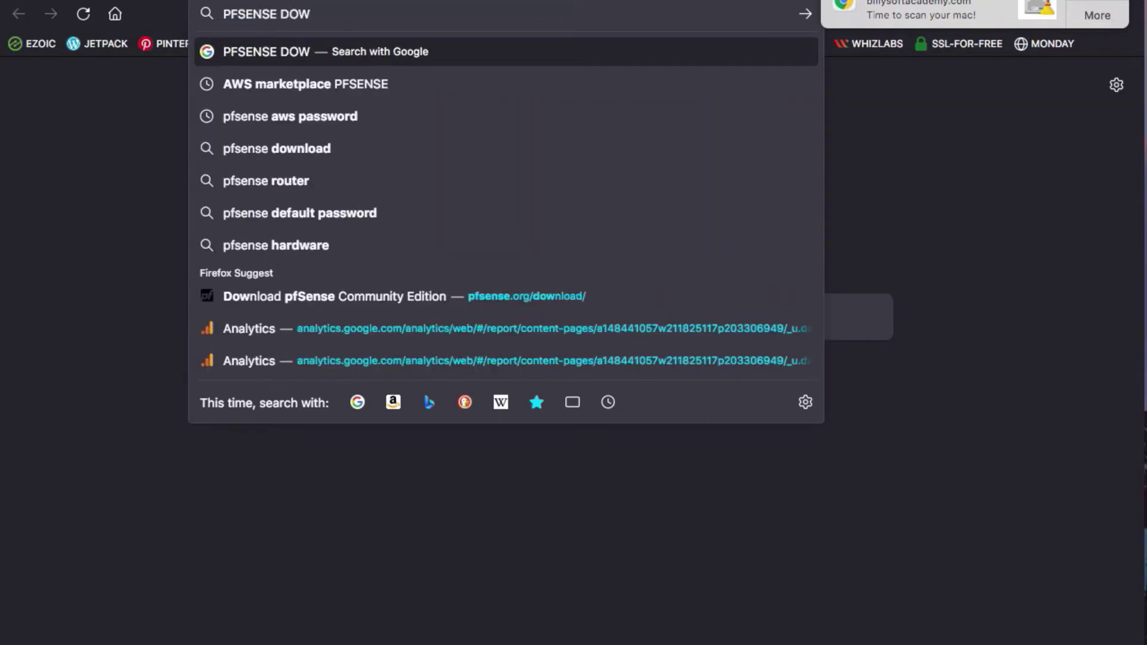
pyautogui.press('Return')
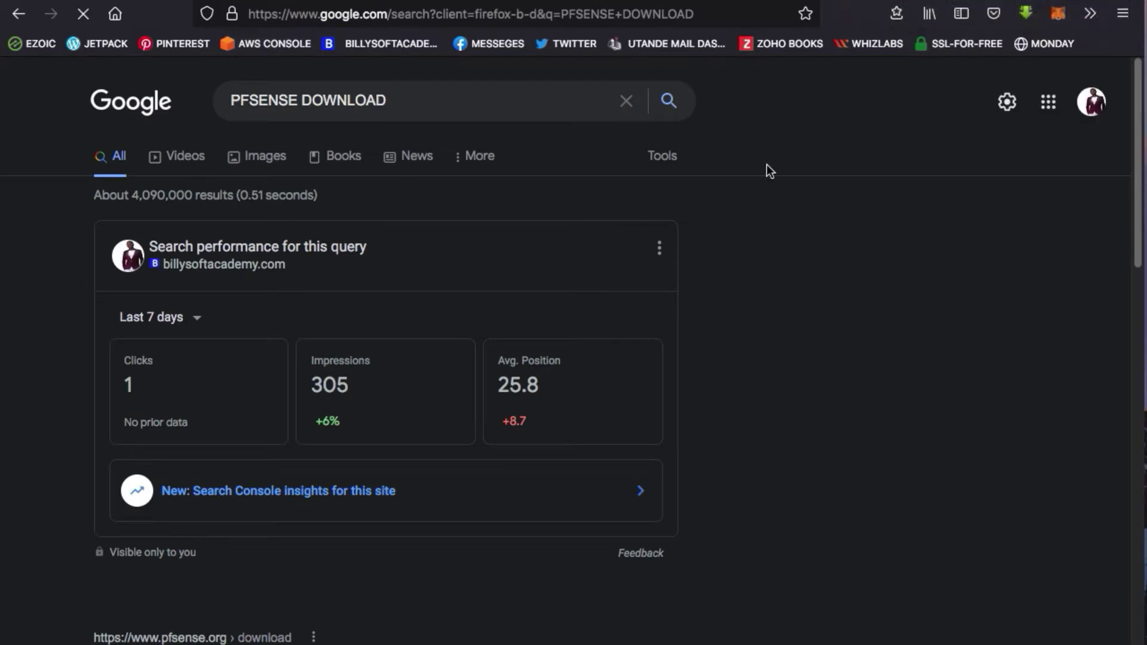
pyautogui.scroll(-2, 313, 546)
# On the pfSense download page, choose AMD64, DVD Image (ISO) installer and the Singapore mirror.
pyautogui.click(313, 552)
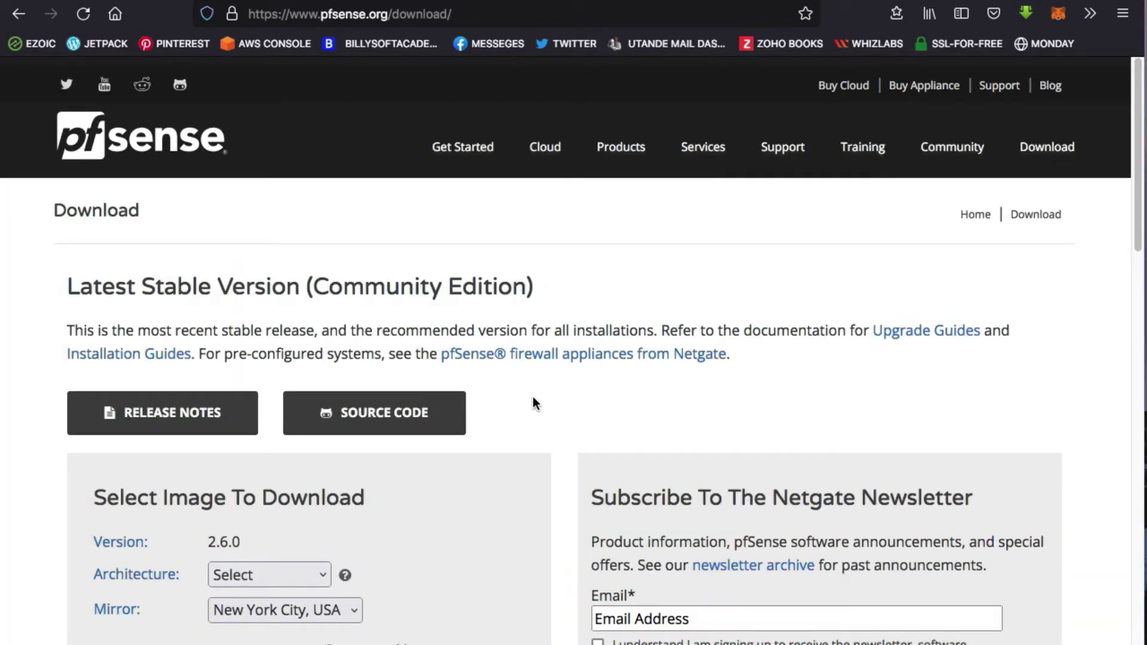
pyautogui.scroll(-3, 531, 393)
pyautogui.click(269, 478)
pyautogui.click(271, 479)
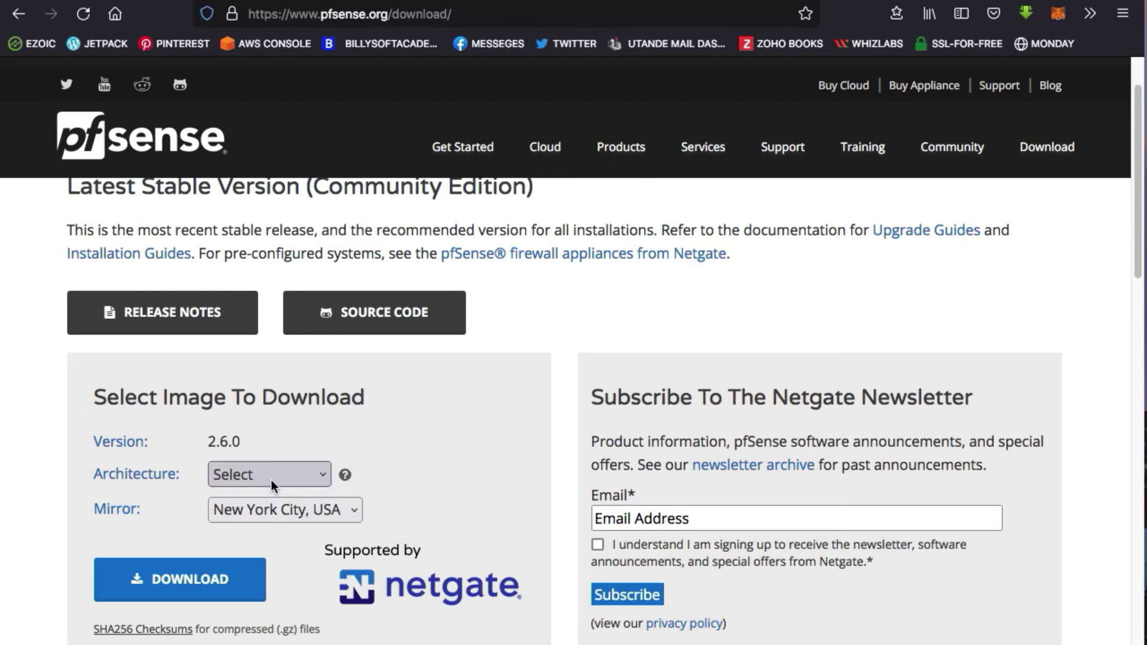
pyautogui.click(271, 479)
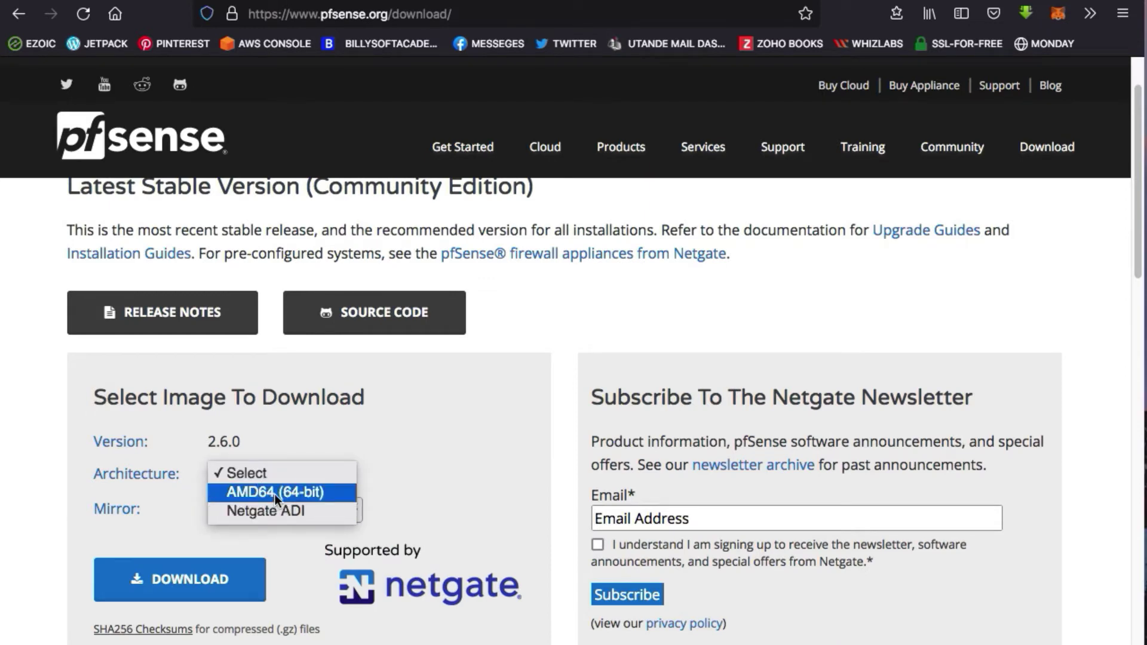
pyautogui.click(275, 494)
pyautogui.click(274, 505)
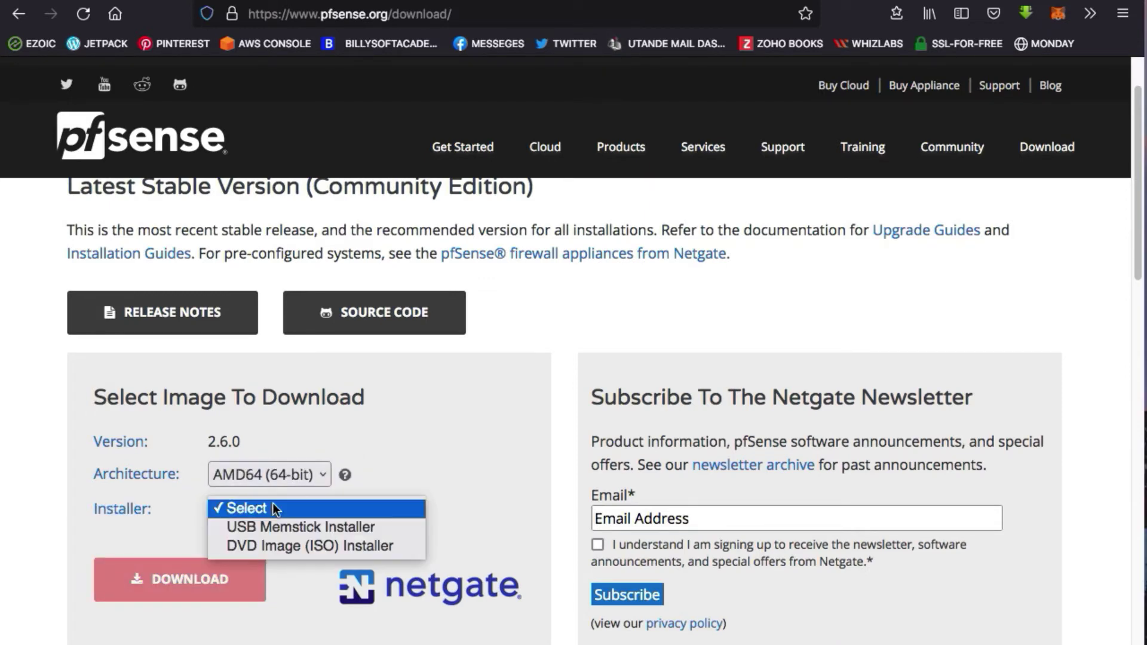
pyautogui.click(278, 548)
pyautogui.click(276, 543)
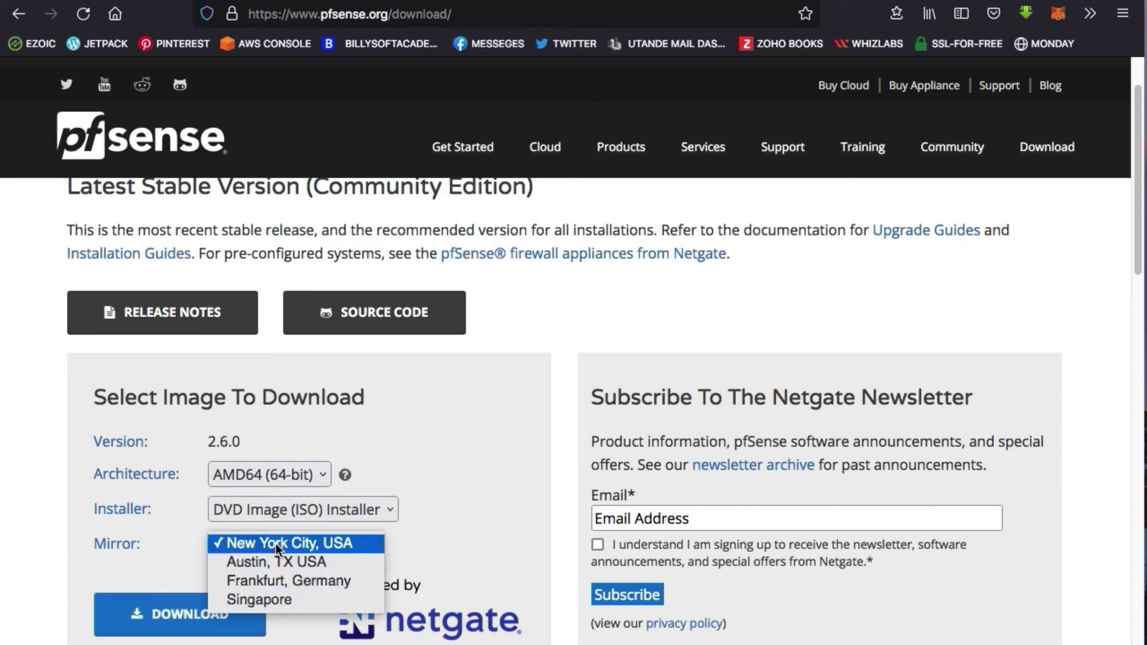
pyautogui.click(271, 598)
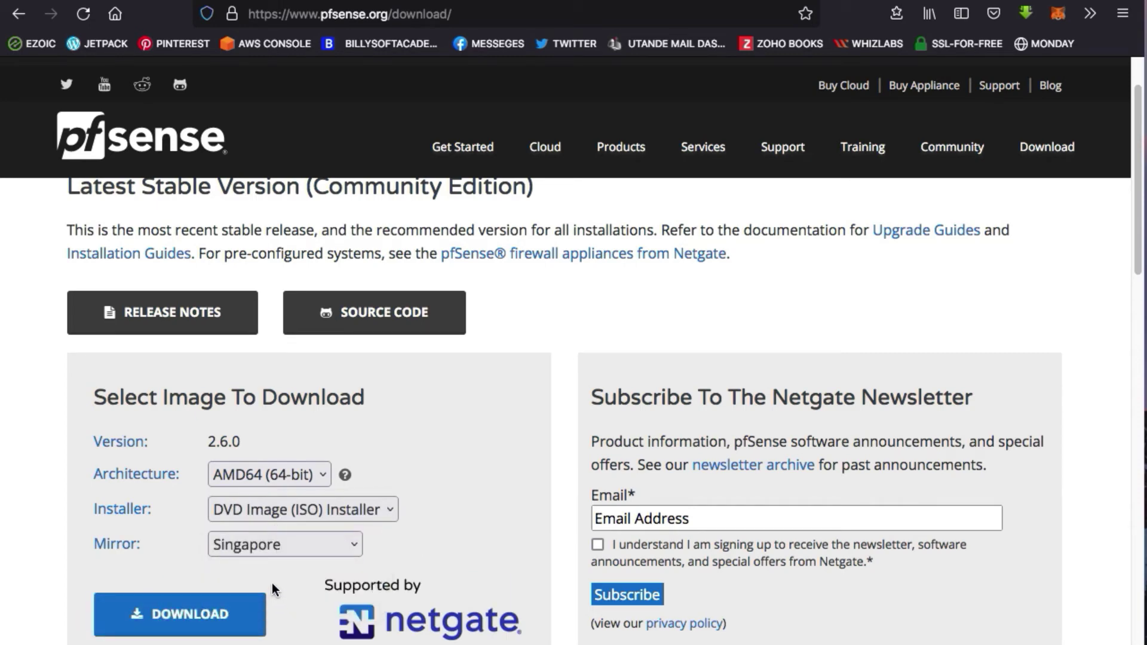
# Download the pfSense 2.6.0 ISO, save it to disk, and check its download progress.
pyautogui.click(193, 617)
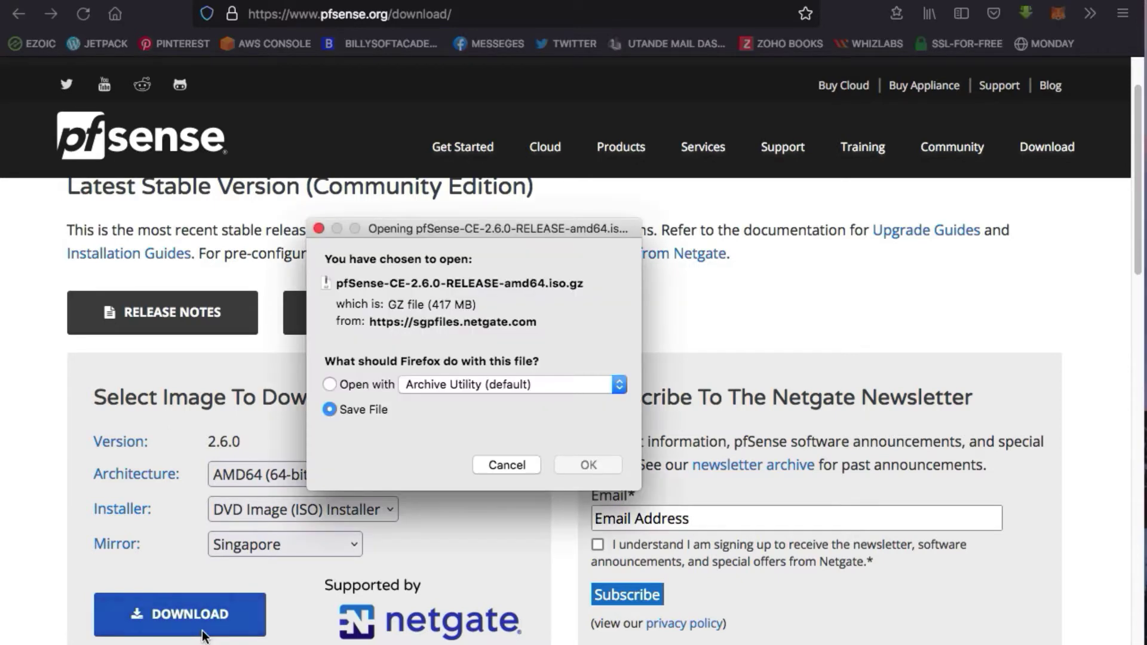
pyautogui.click(610, 470)
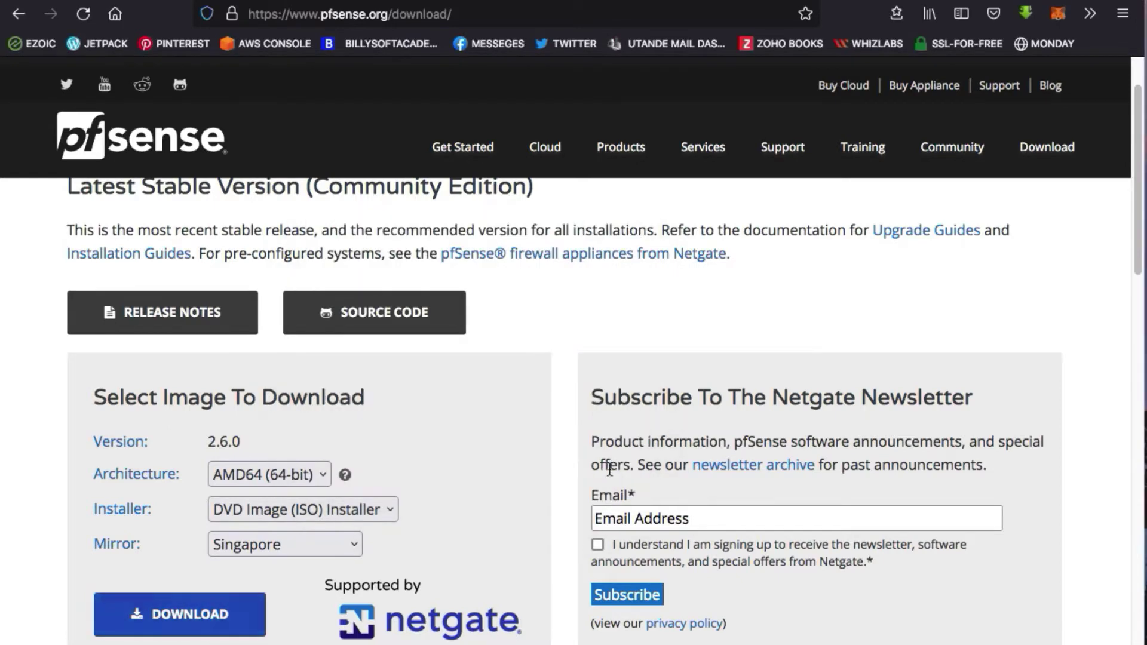
pyautogui.click(1089, 21)
pyautogui.click(1010, 55)
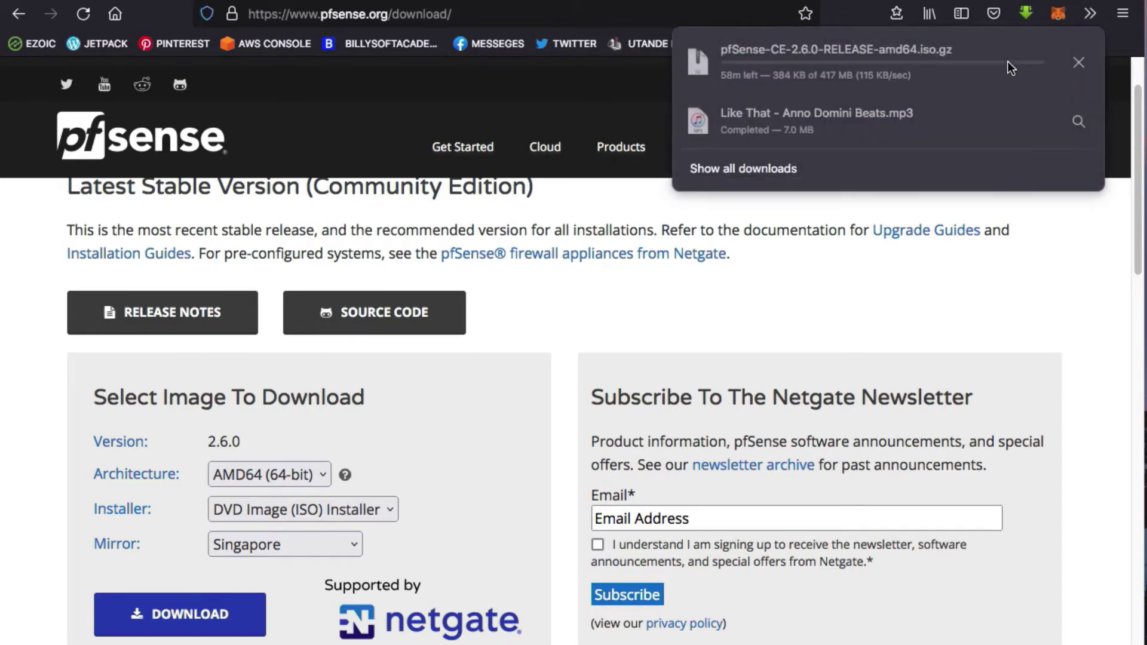
pyautogui.click(787, 287)
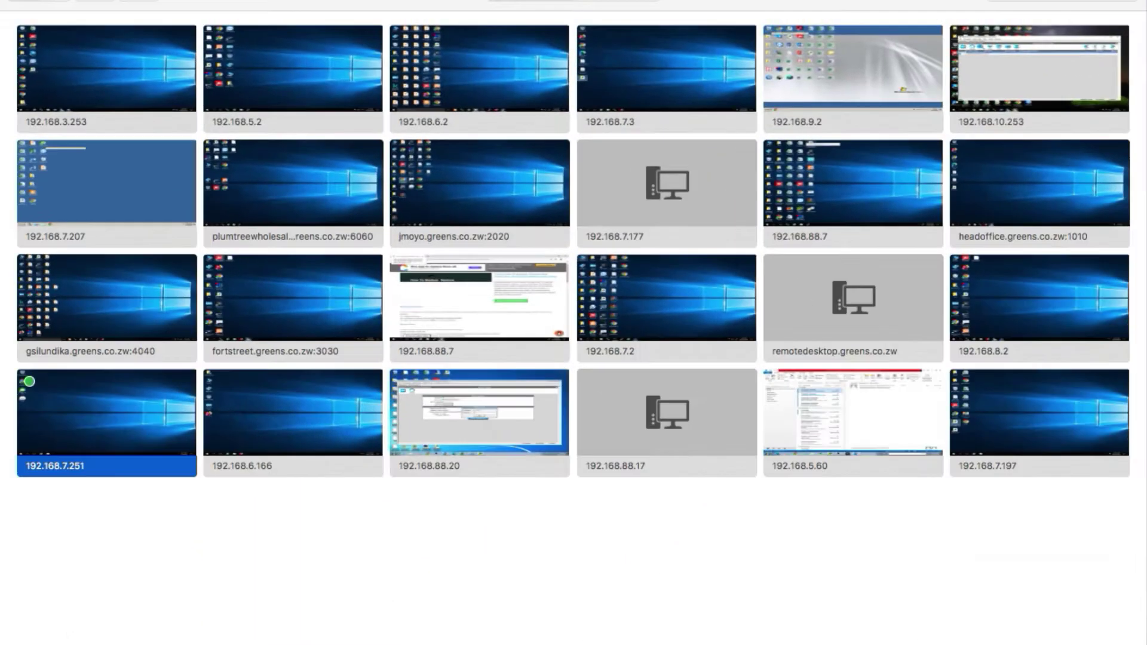
# Connect to the remote Windows server in Microsoft Remote Desktop.
pyautogui.rightClick(115, 444)
pyautogui.click(141, 455)
pyautogui.rightClick(149, 449)
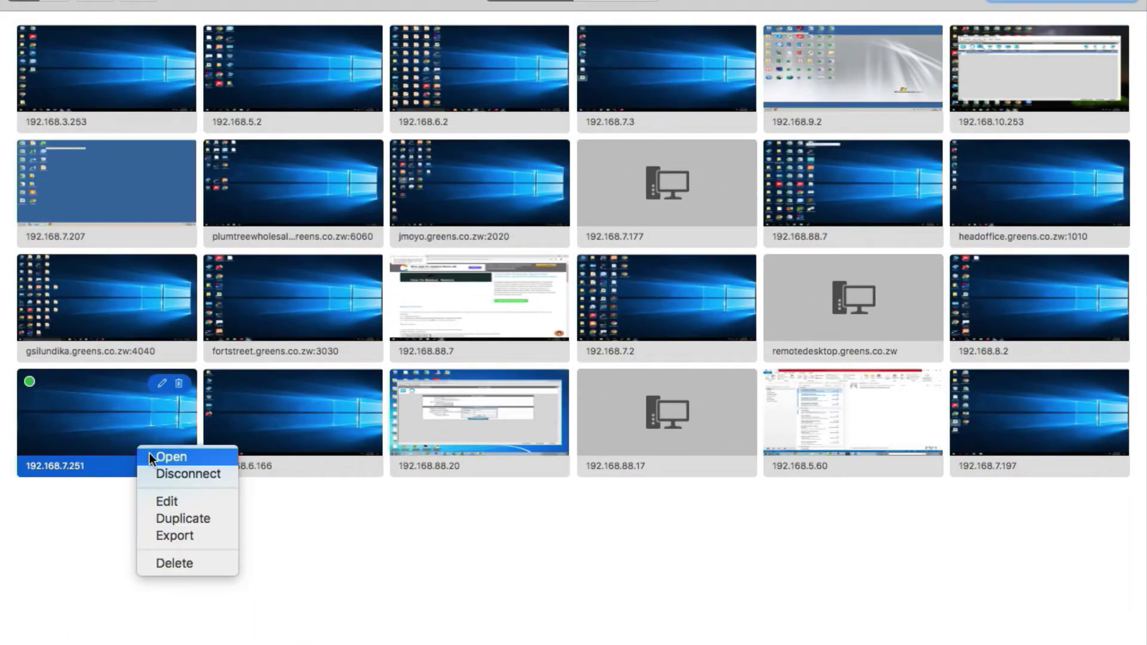
pyautogui.click(149, 453)
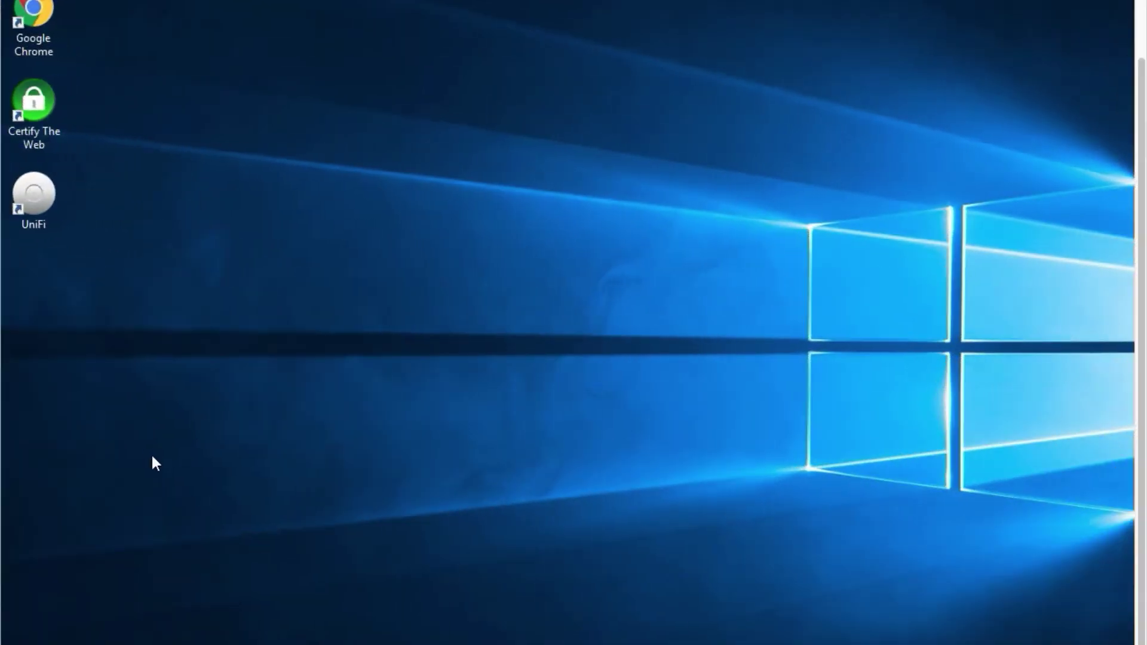
# Launch Server Manager on the server from the Run prompt.
pyautogui.press('super')
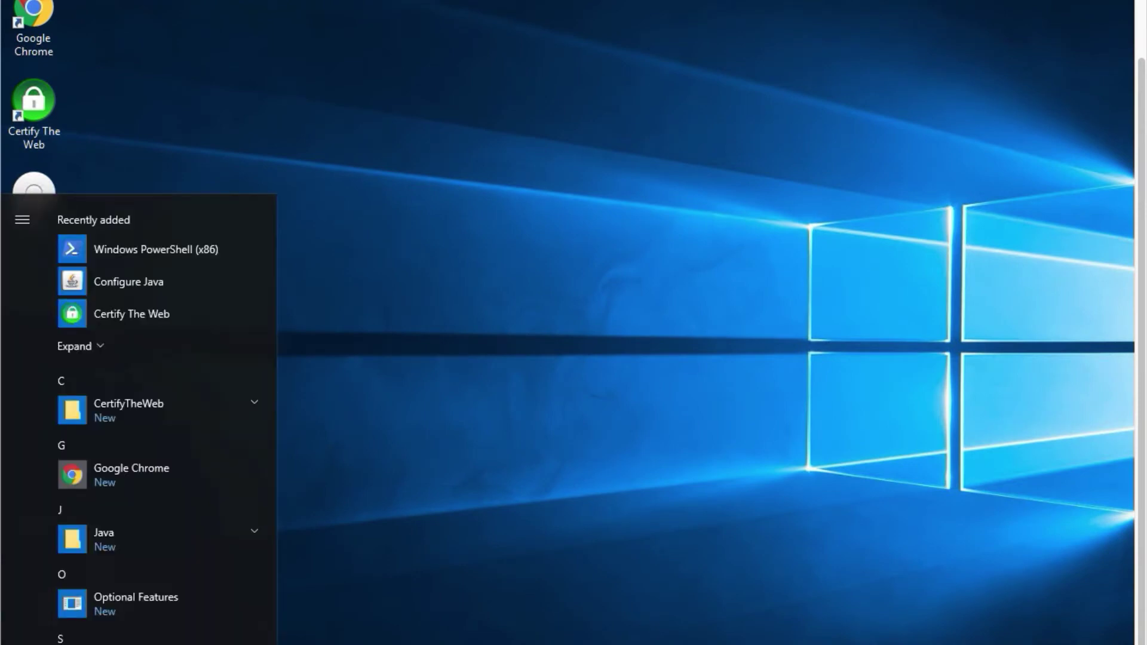
pyautogui.click(566, 529)
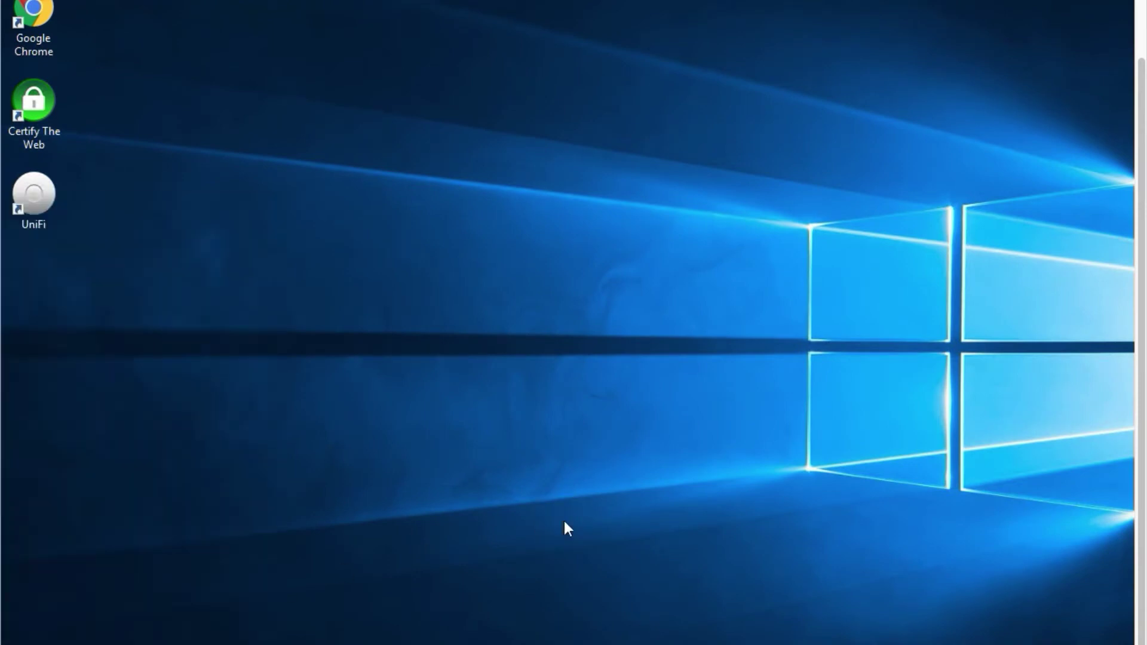
pyautogui.press('super+r')
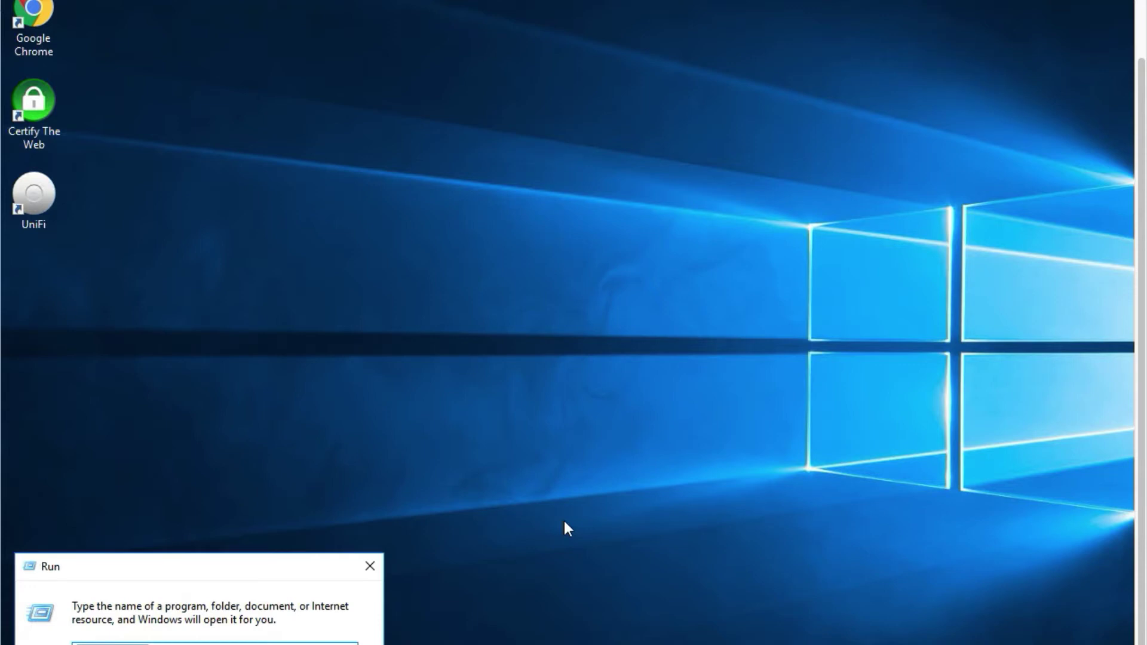
pyautogui.write('c')
pyautogui.press('Return')
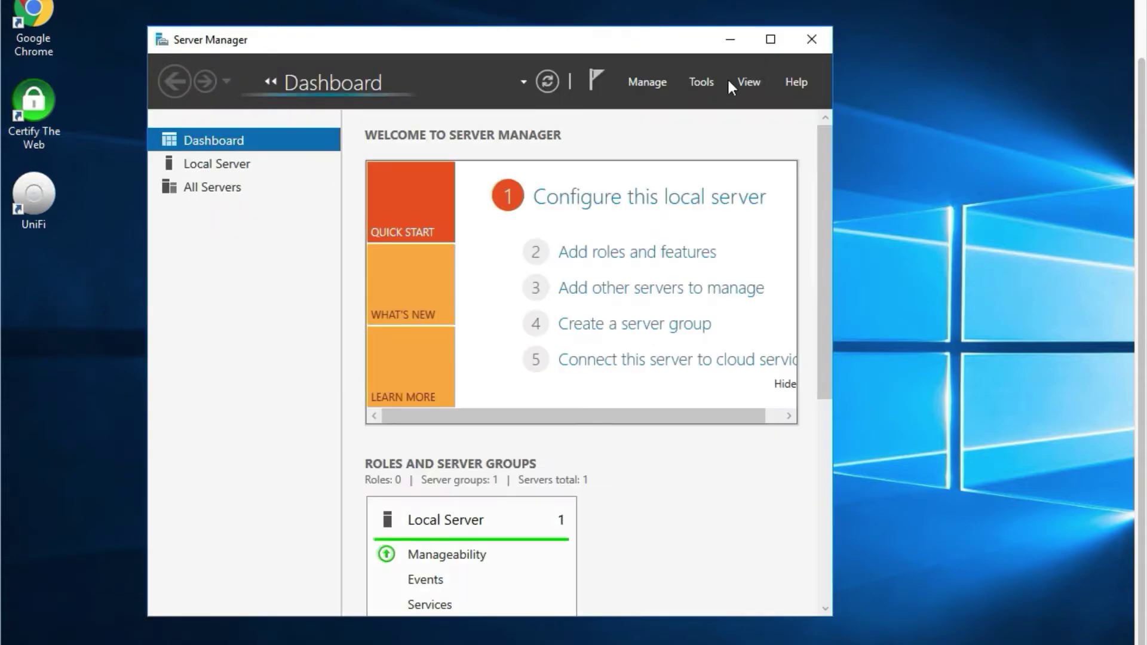
# Maximise Server Manager and start the Add Roles and Features Wizard with role-based installation.
pyautogui.click(771, 39)
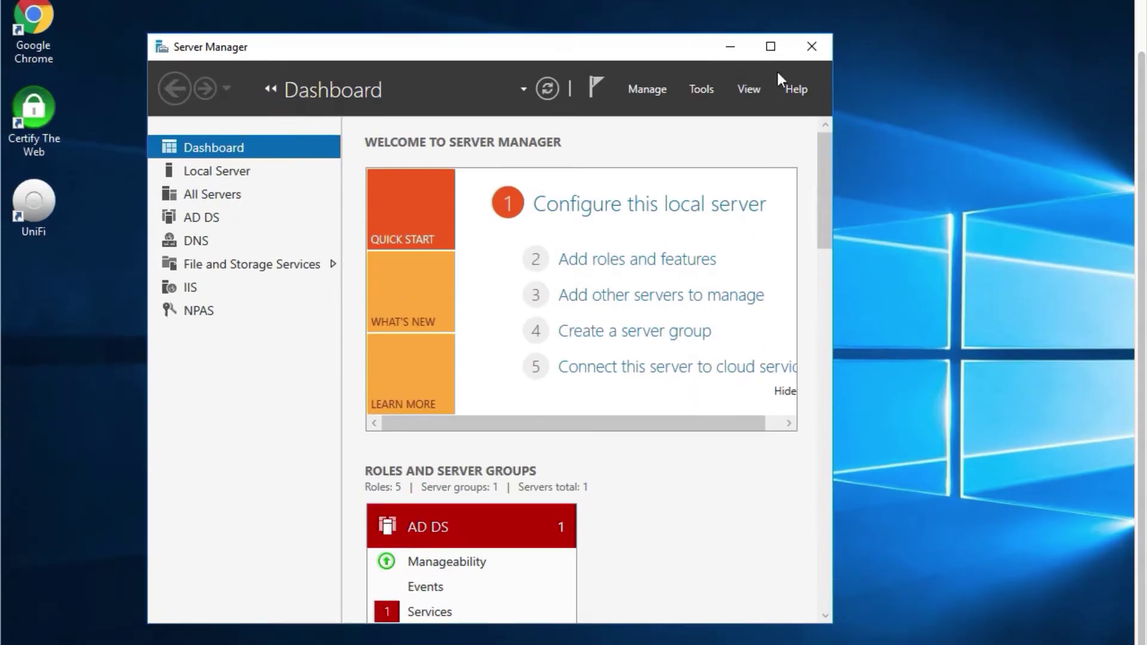
pyautogui.click(706, 98)
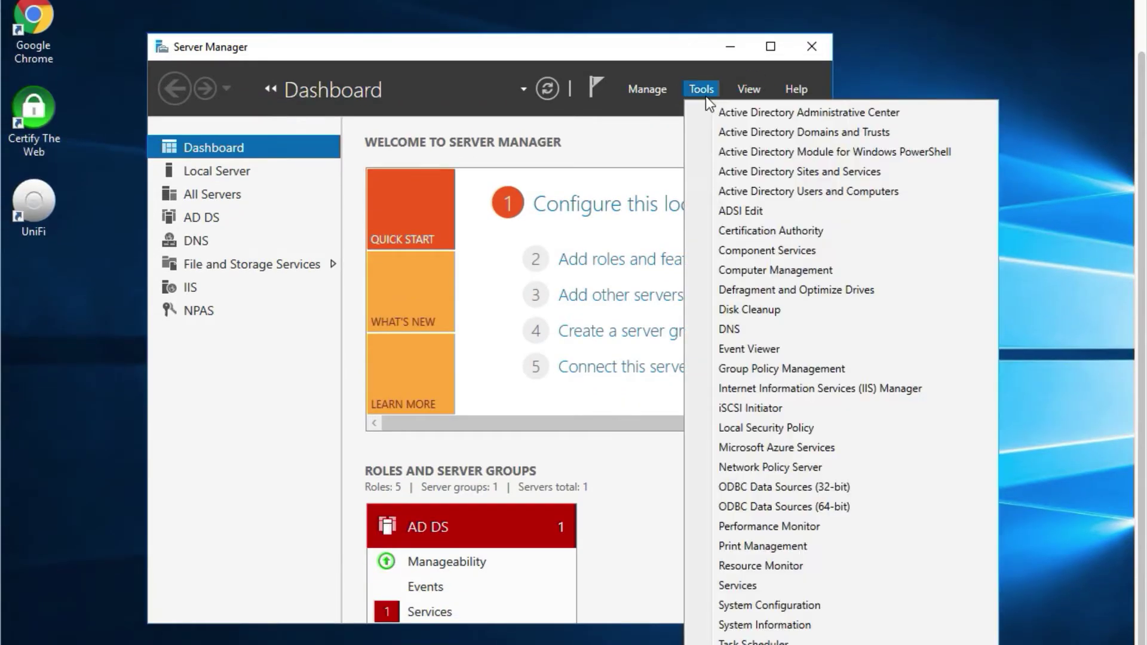
pyautogui.click(708, 110)
pyautogui.click(623, 260)
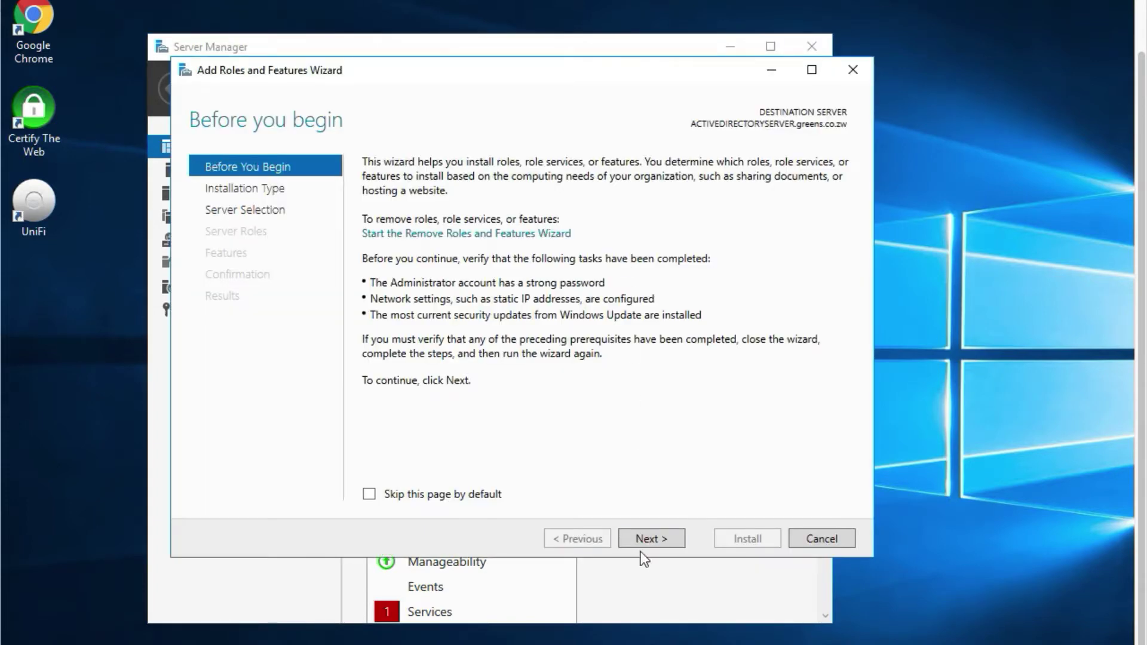
pyautogui.click(646, 543)
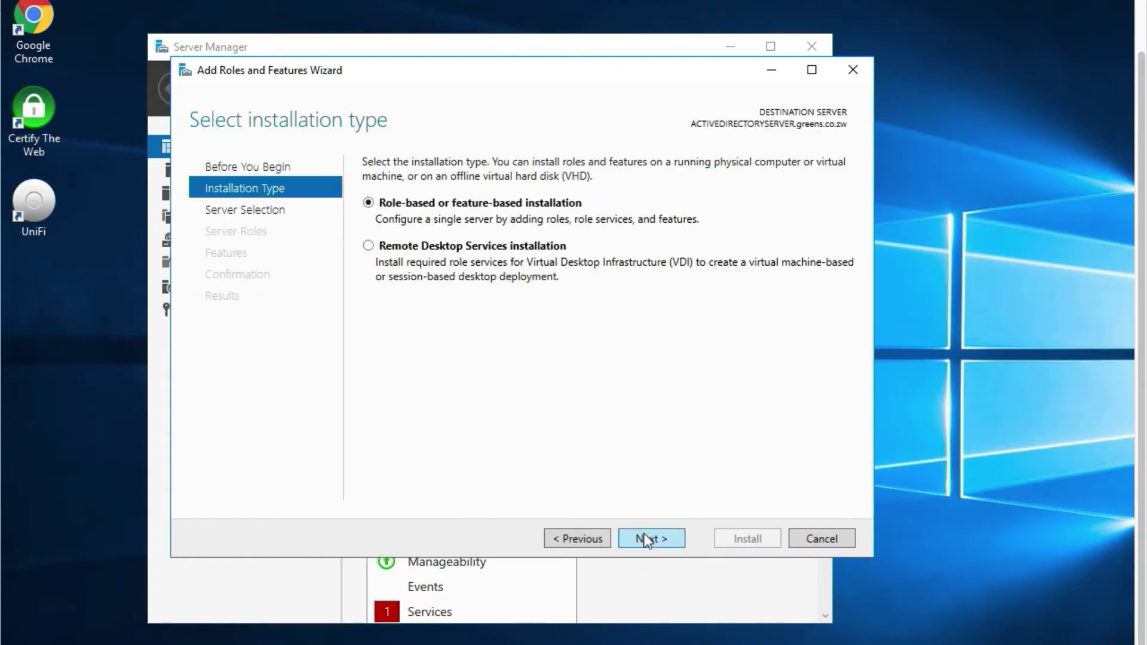
pyautogui.click(644, 531)
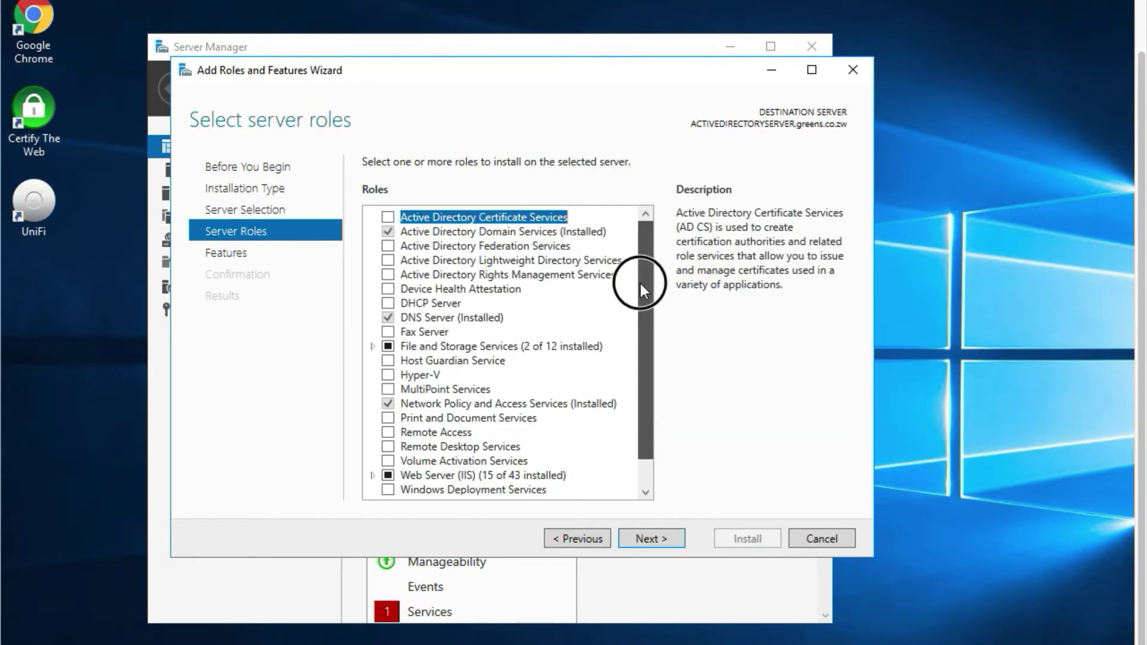
# Select the Hyper-V role and add its required management tools.
pyautogui.scroll(-1, 639, 281)
pyautogui.click(388, 371)
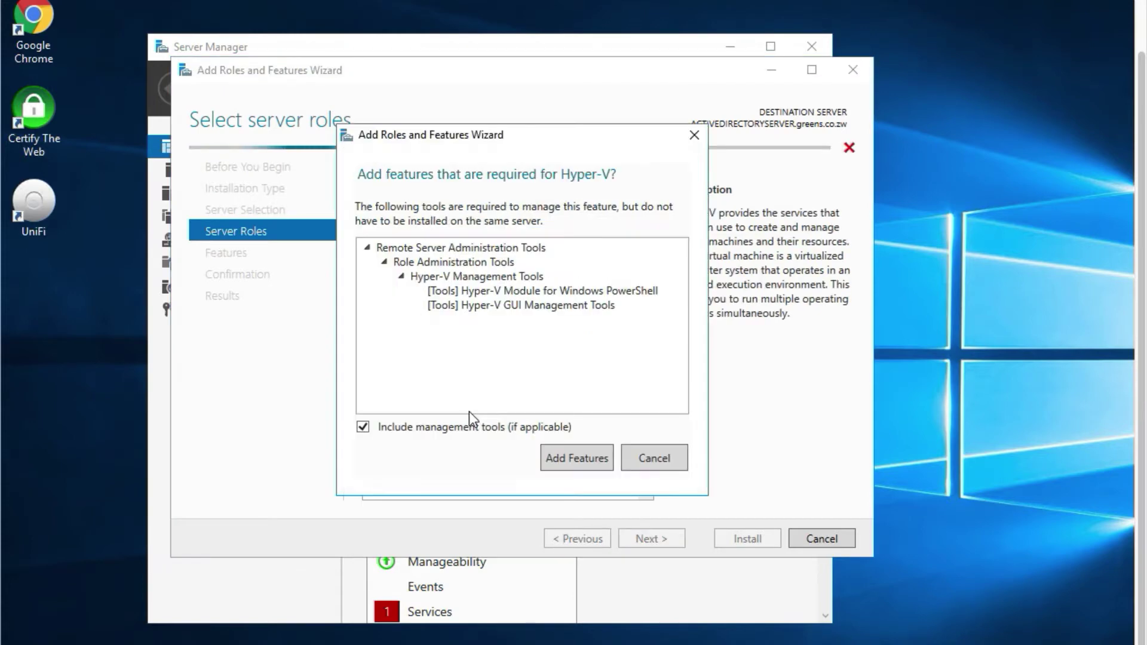
pyautogui.click(565, 454)
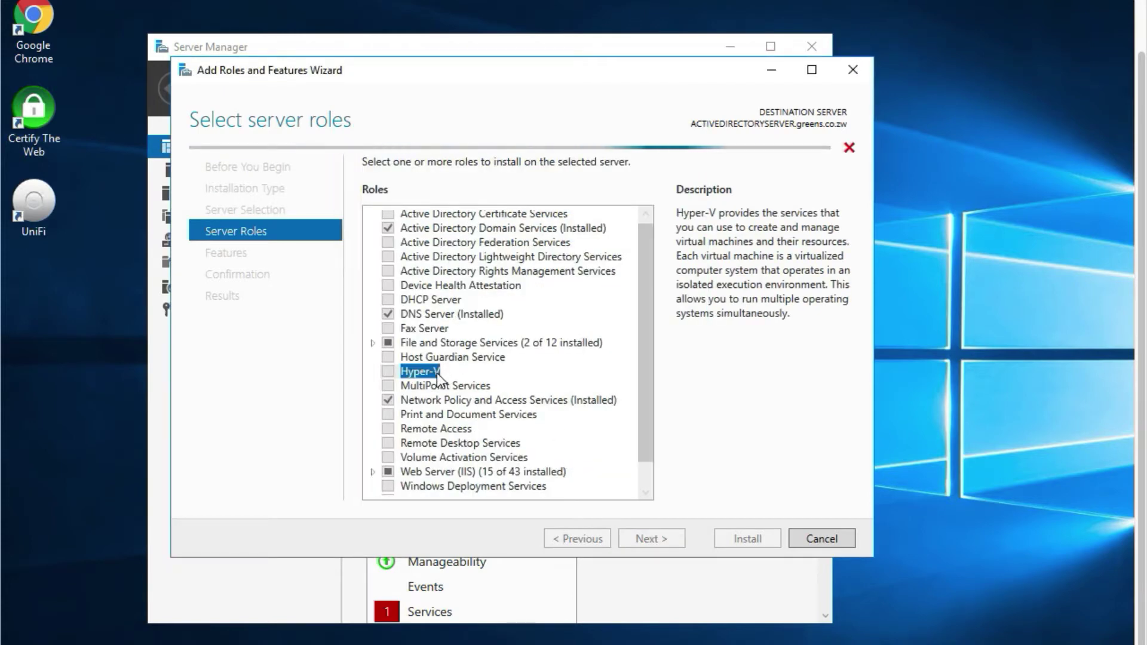
# Skip extra features and create a virtual switch on the Ethernet adapter.
pyautogui.click(665, 532)
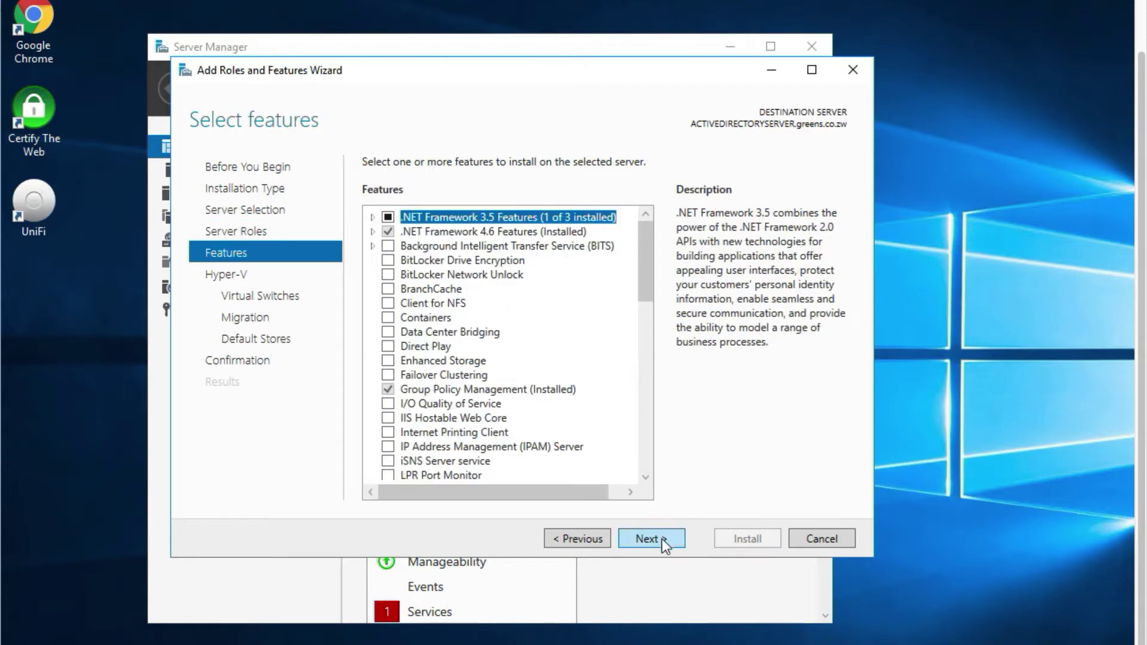
pyautogui.click(662, 539)
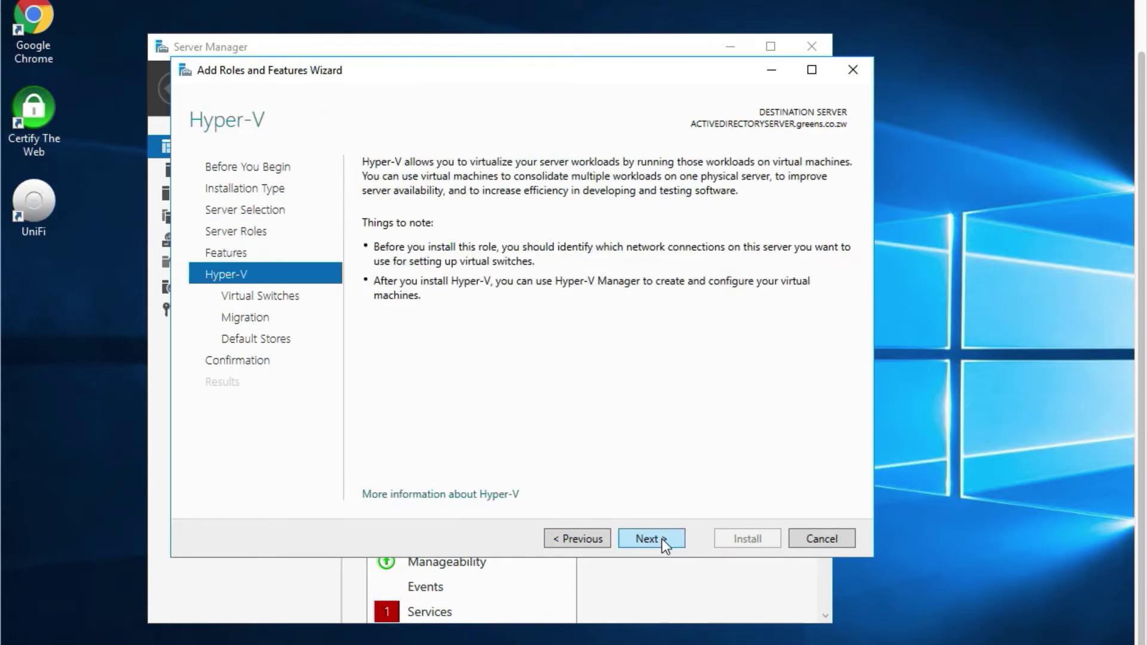
pyautogui.click(662, 539)
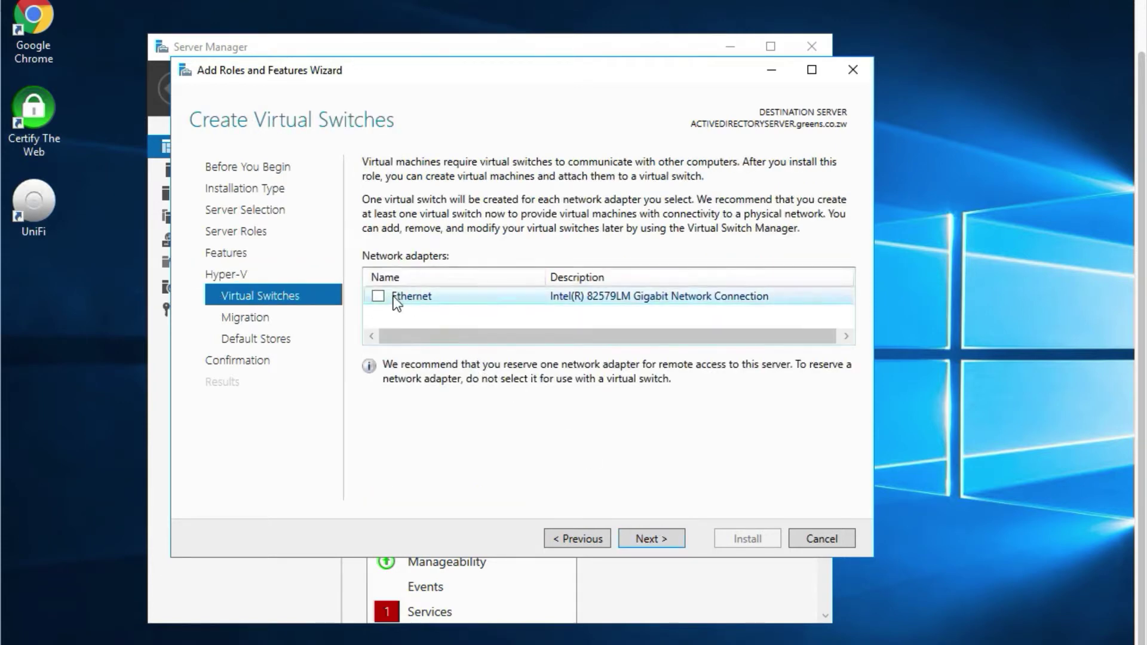
pyautogui.click(379, 296)
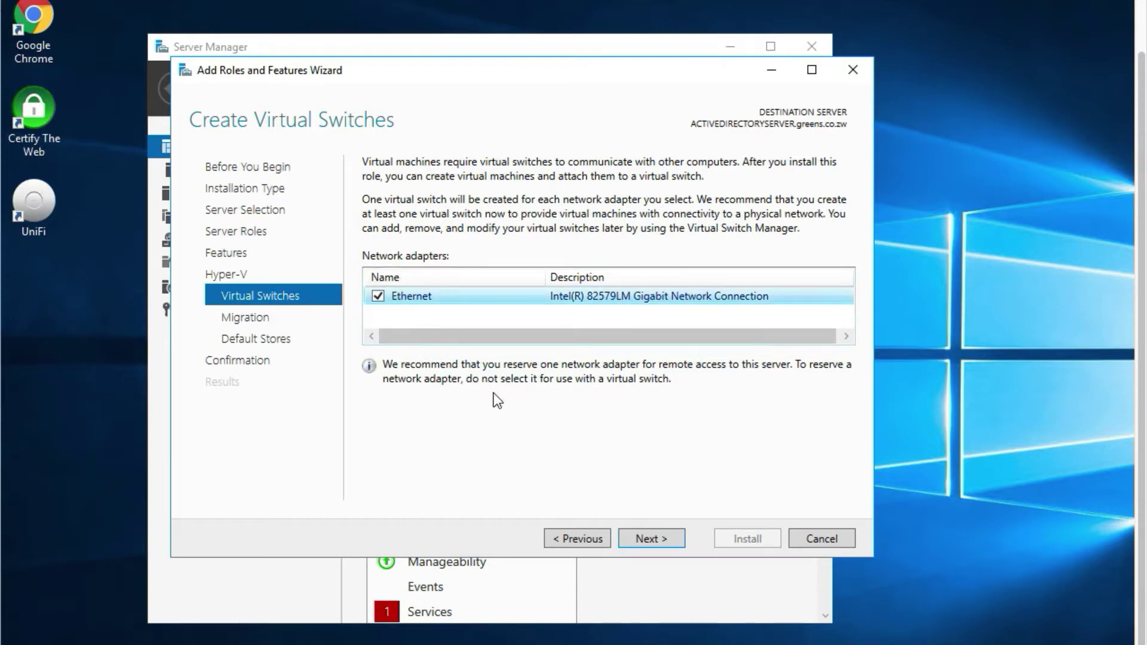
# Allow live migrations, keep the default storage locations, and reach the confirmation page.
pyautogui.click(650, 545)
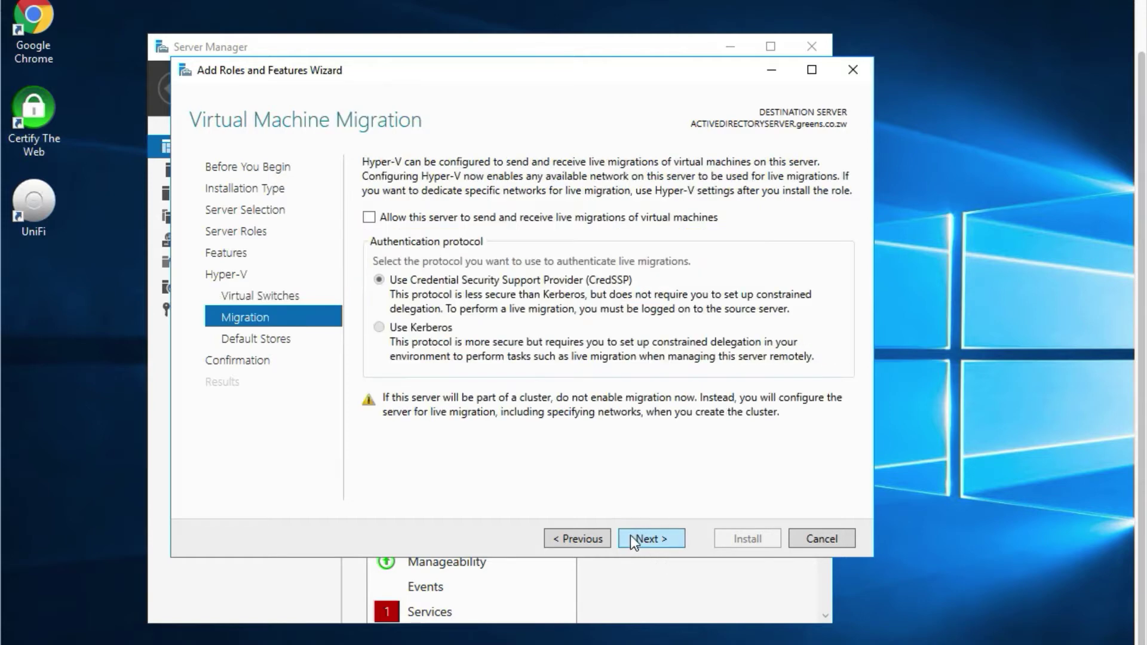
pyautogui.click(381, 216)
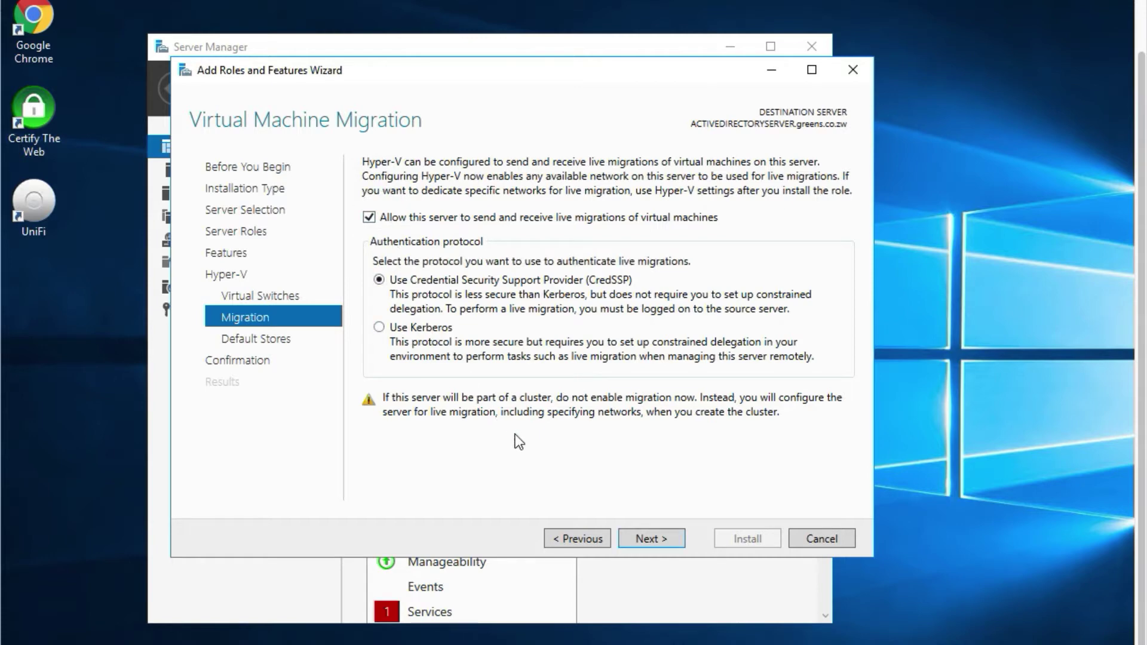
pyautogui.click(632, 539)
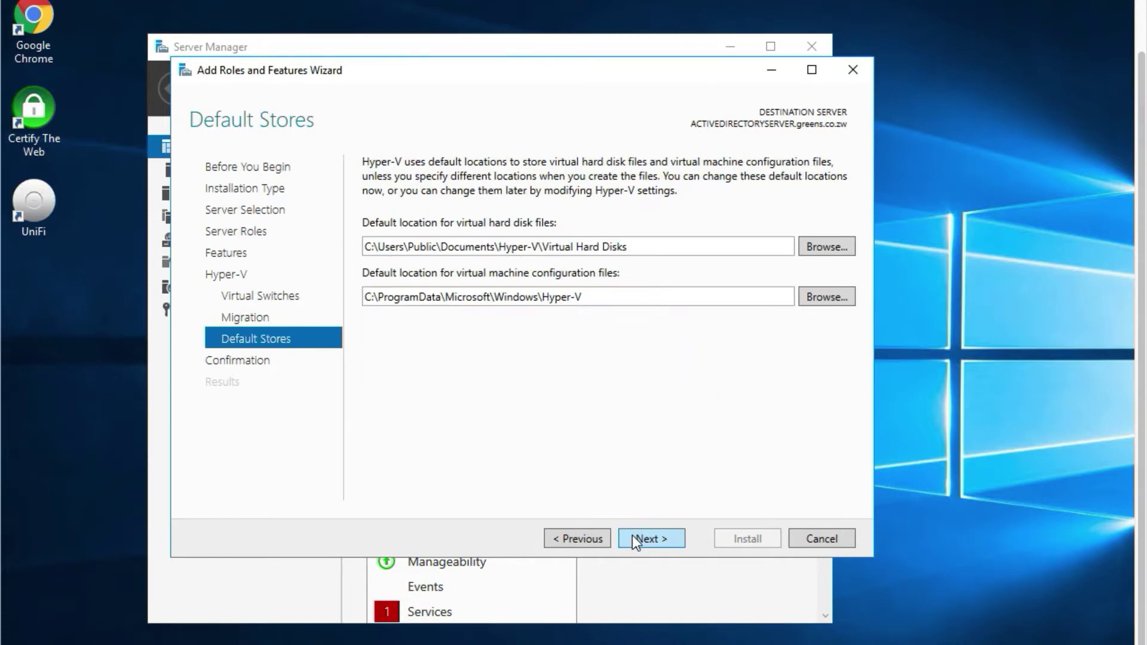
pyautogui.click(636, 538)
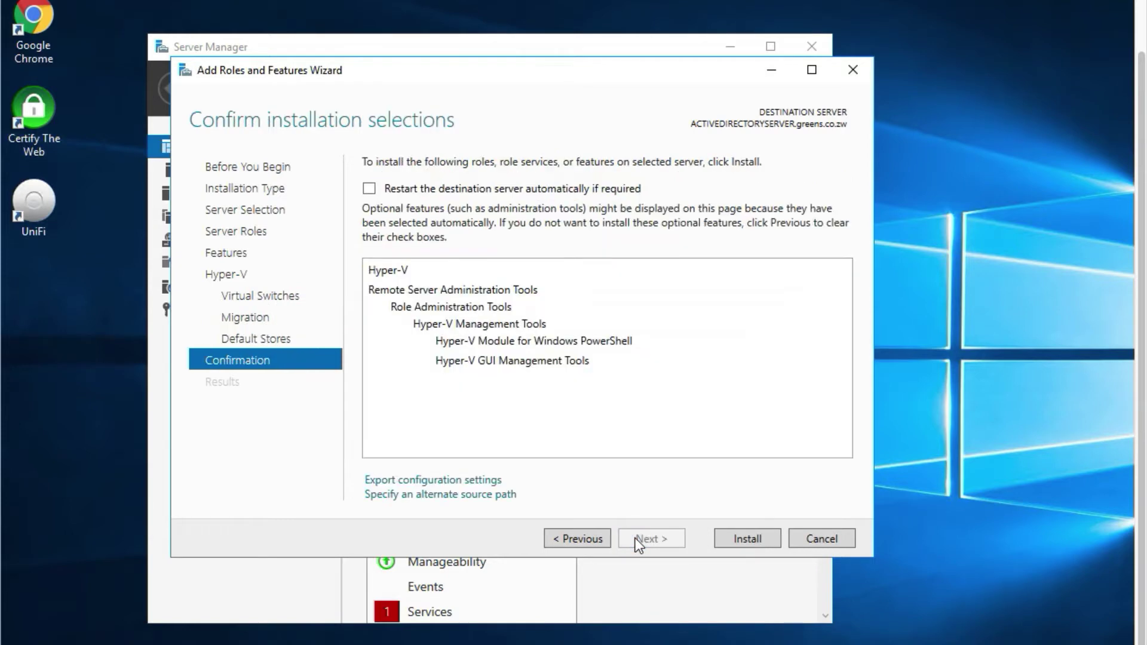
# Allow automatic restart of the destination server, confirm it, and start the Hyper-V installation.
pyautogui.click(370, 190)
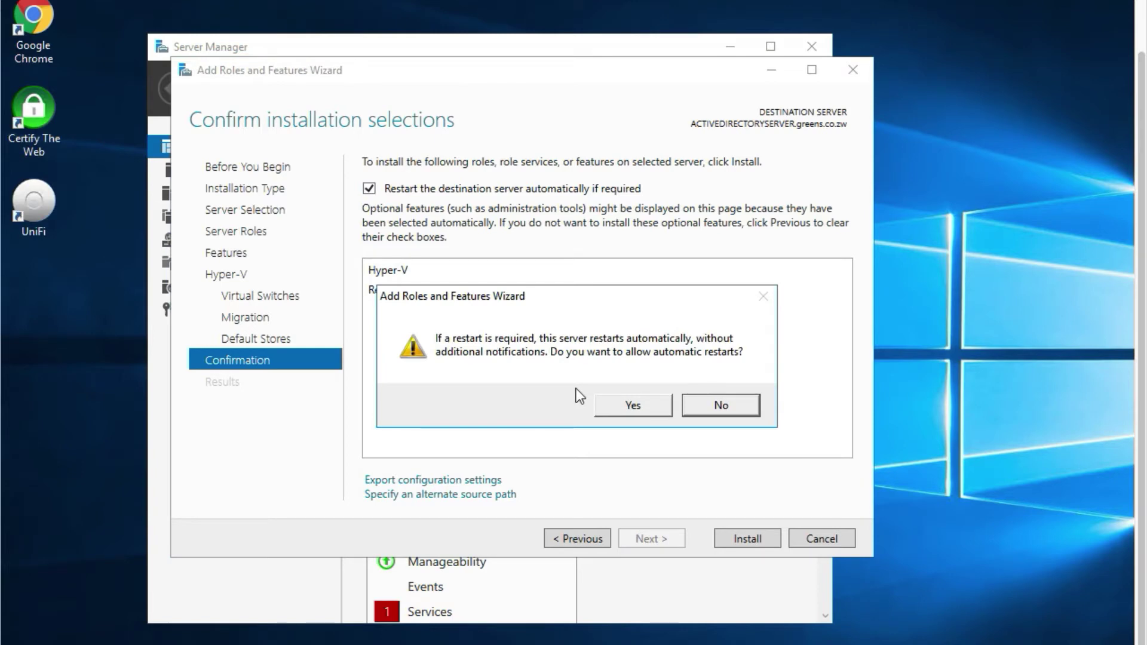
pyautogui.click(634, 406)
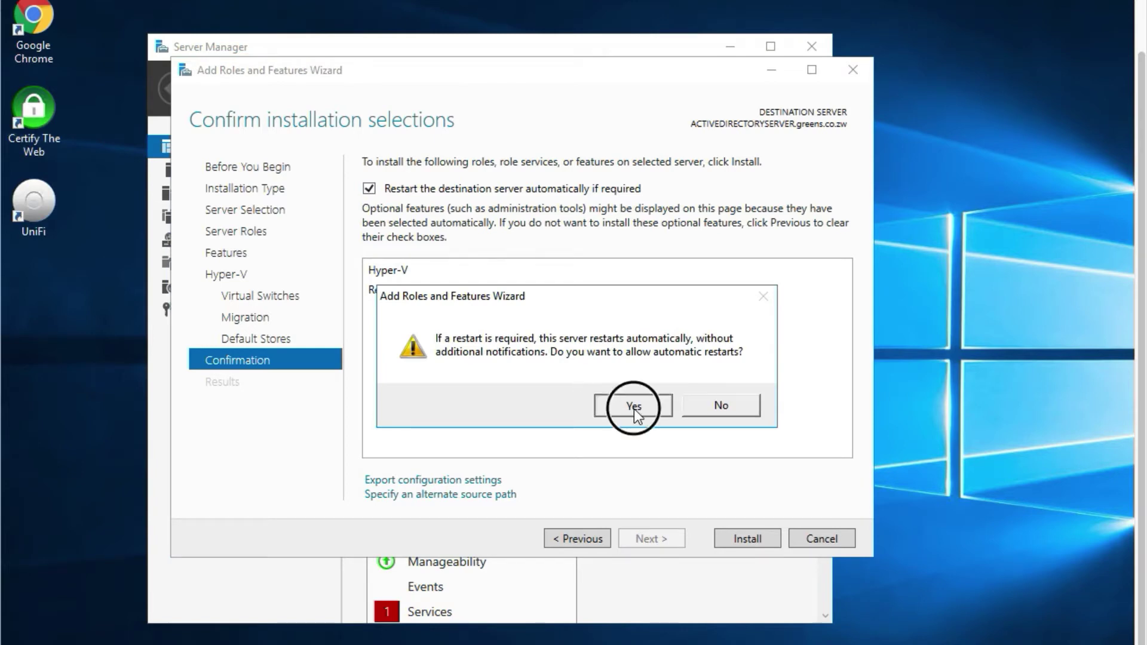
pyautogui.click(730, 540)
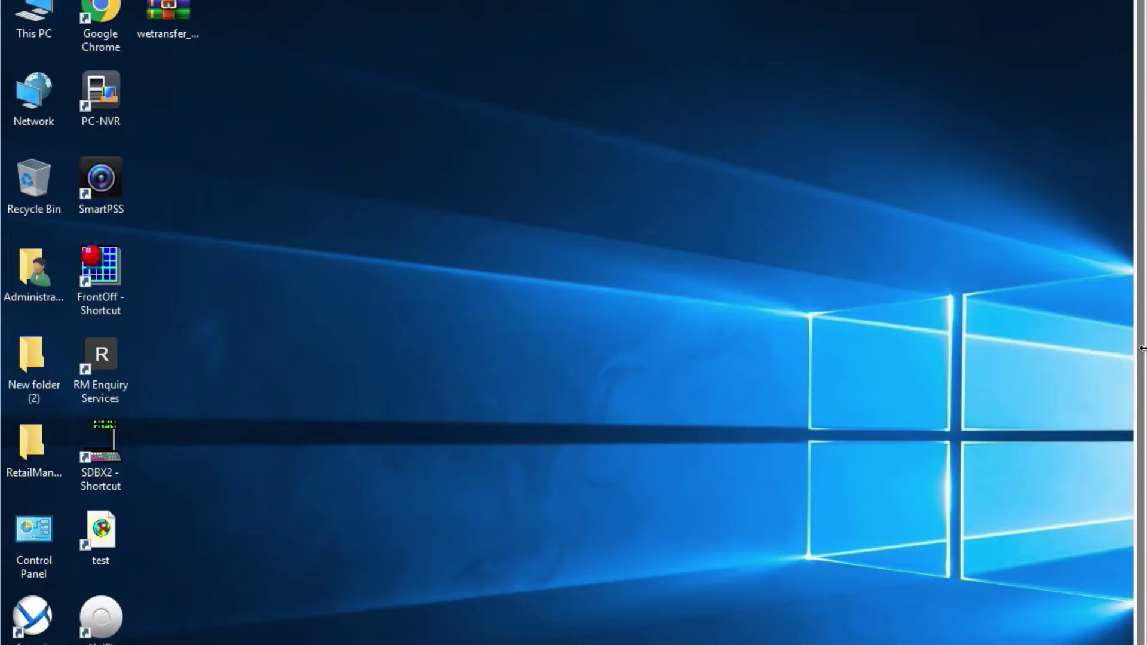
# Check the dashboard for the Hyper-V role and launch Hyper-V Manager from Tools.
pyautogui.scroll(-3, 1132, 400)
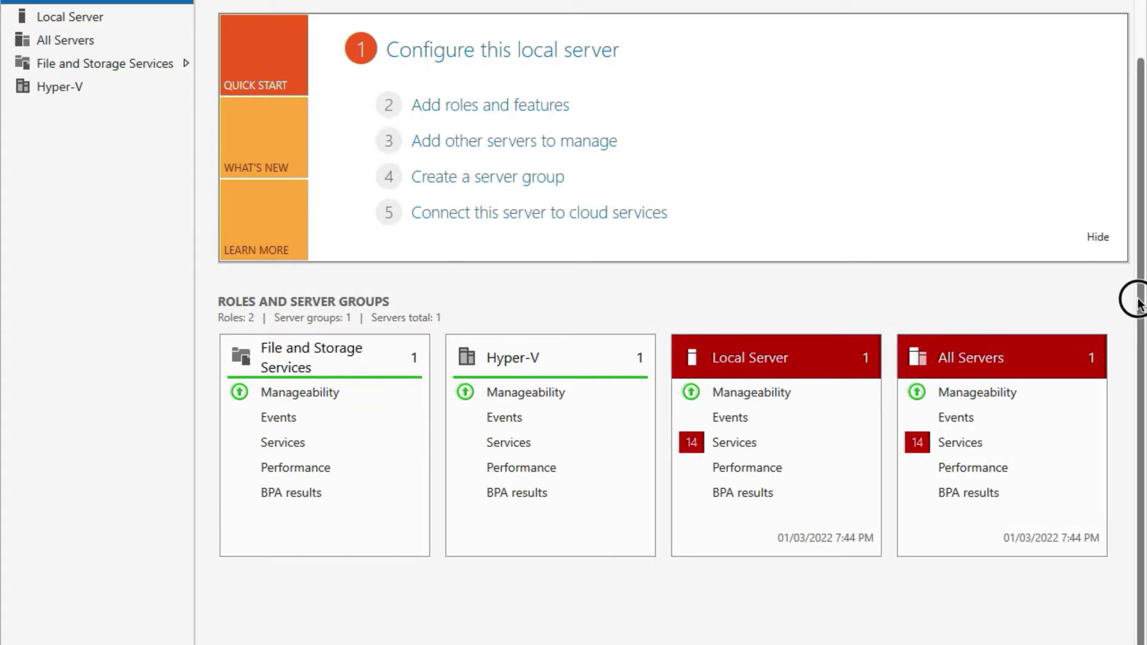
pyautogui.scroll(3, 1140, 152)
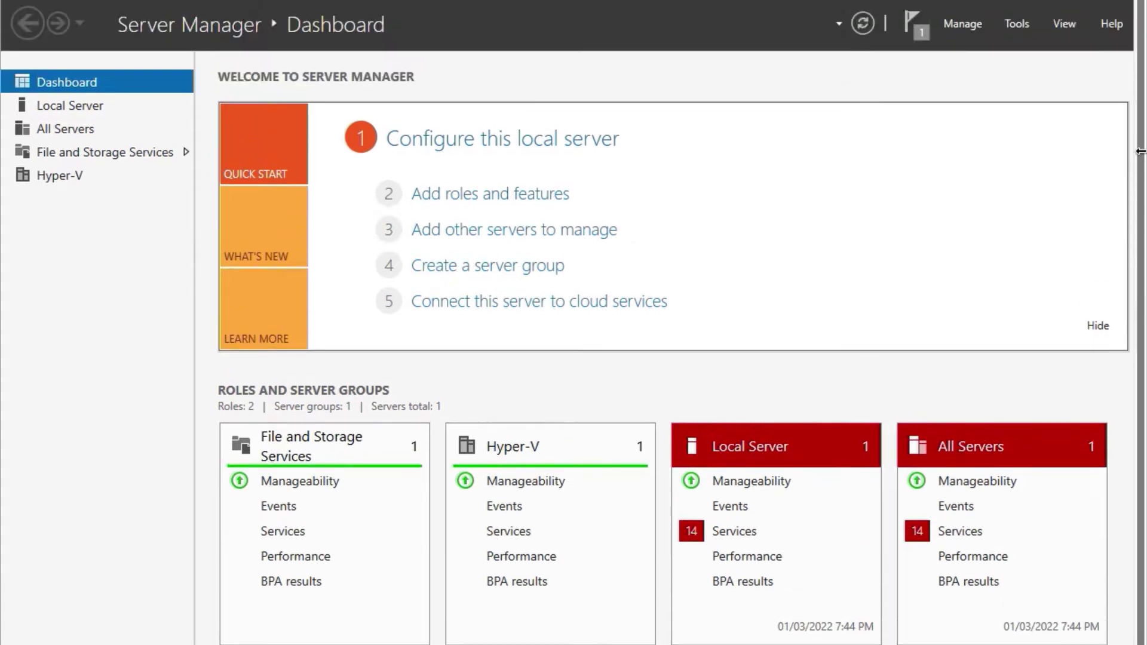
pyautogui.click(1015, 23)
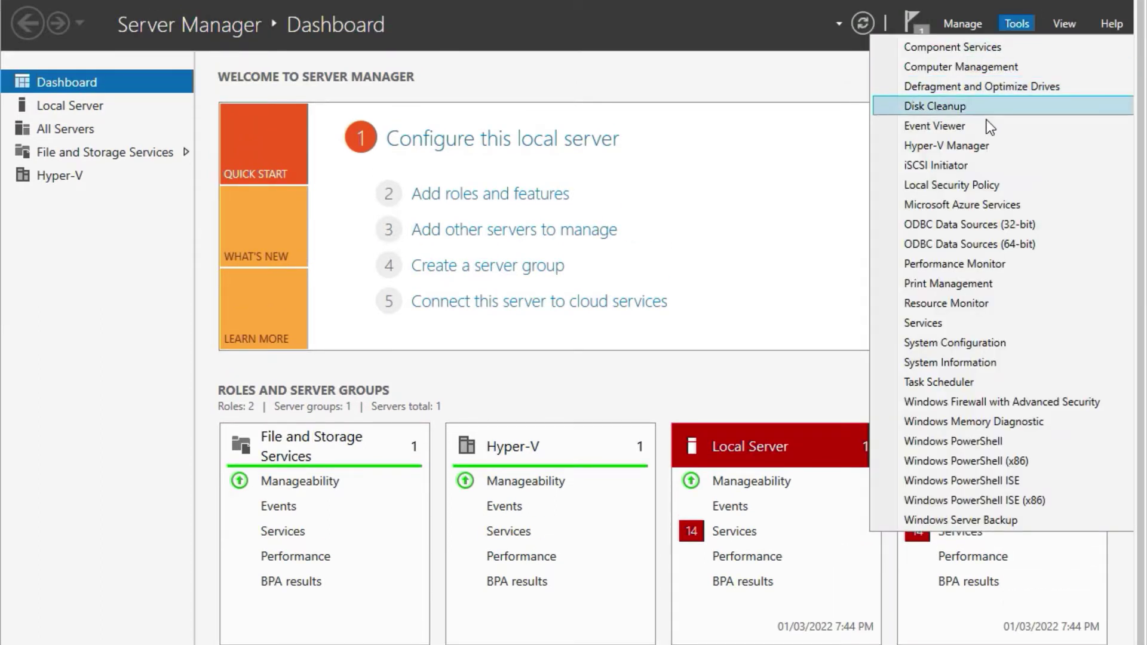
pyautogui.click(977, 146)
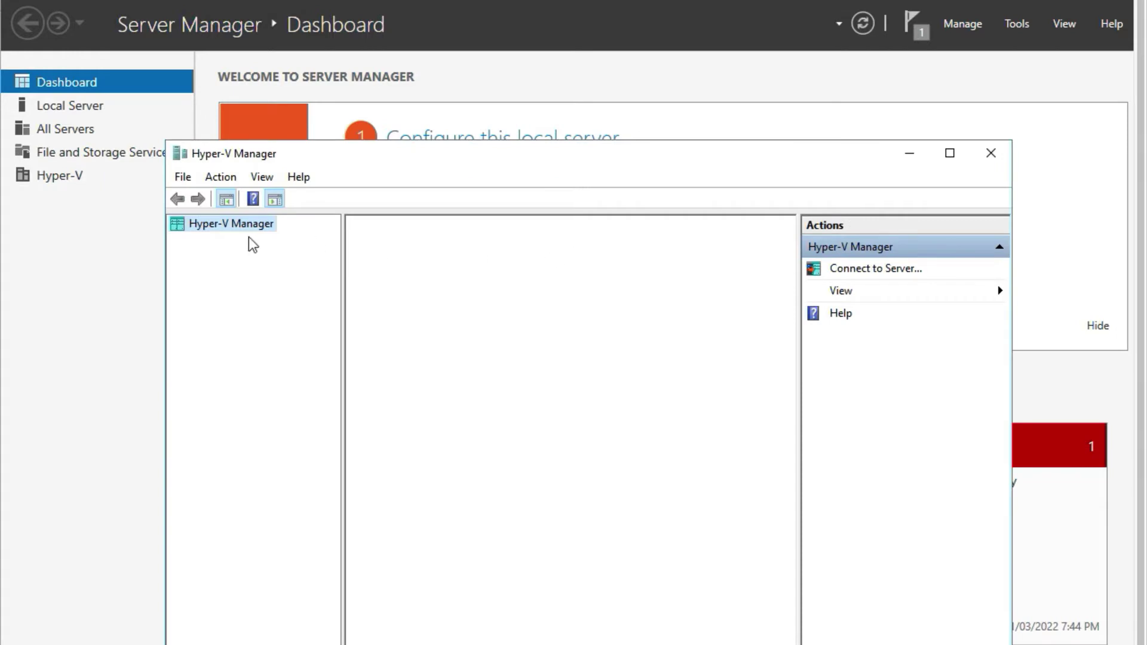
# Start the New Virtual Machine wizard on server BRANCH_TEST.
pyautogui.click(241, 225)
pyautogui.rightClick(238, 226)
pyautogui.click(219, 302)
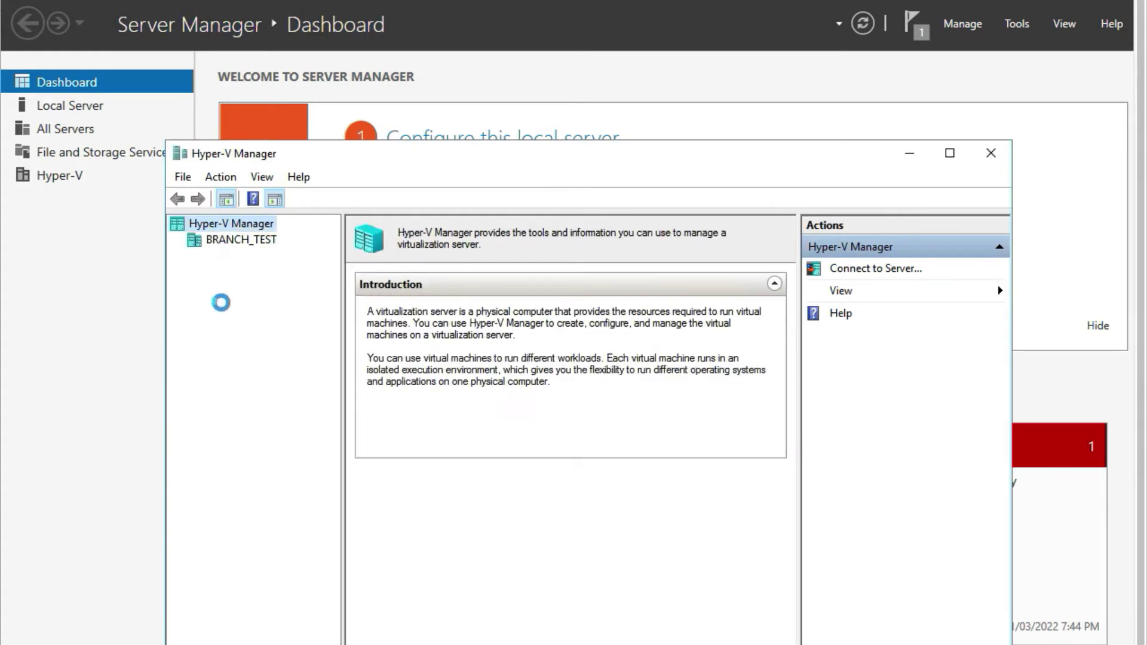
pyautogui.click(230, 245)
pyautogui.rightClick(231, 246)
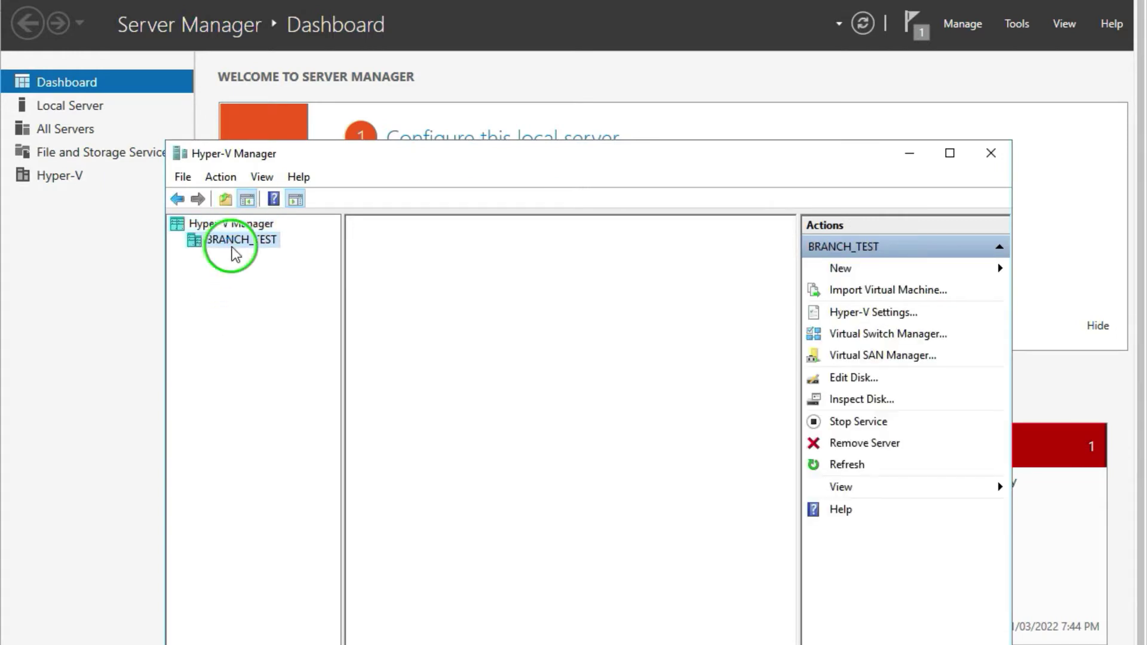
pyautogui.moveTo(272, 258)
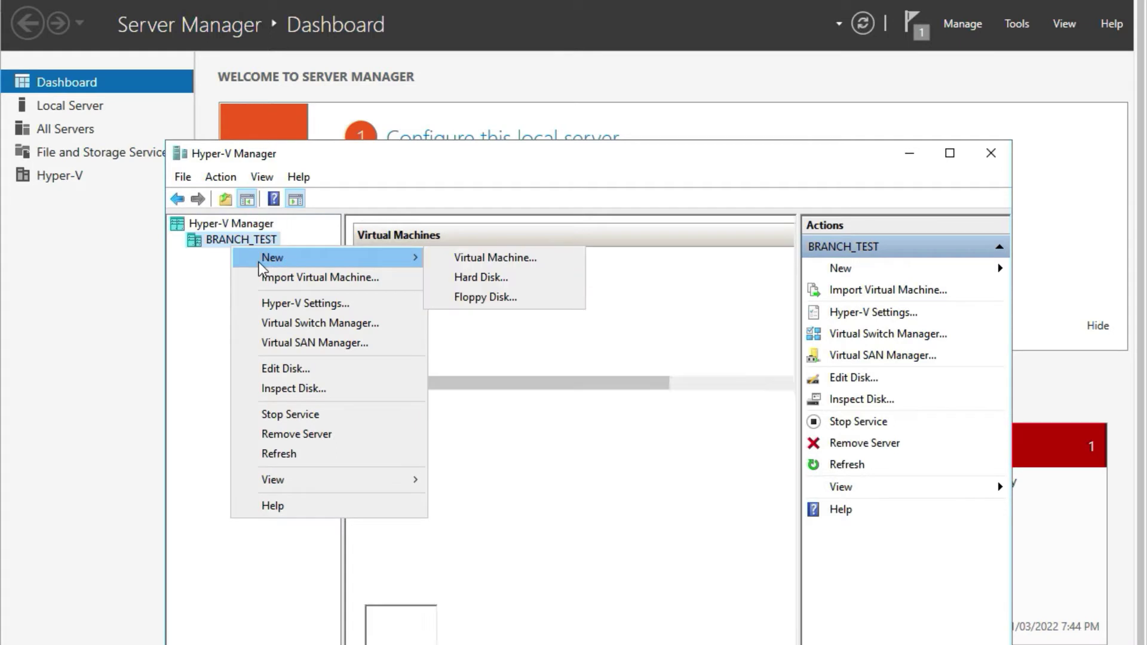
pyautogui.click(452, 257)
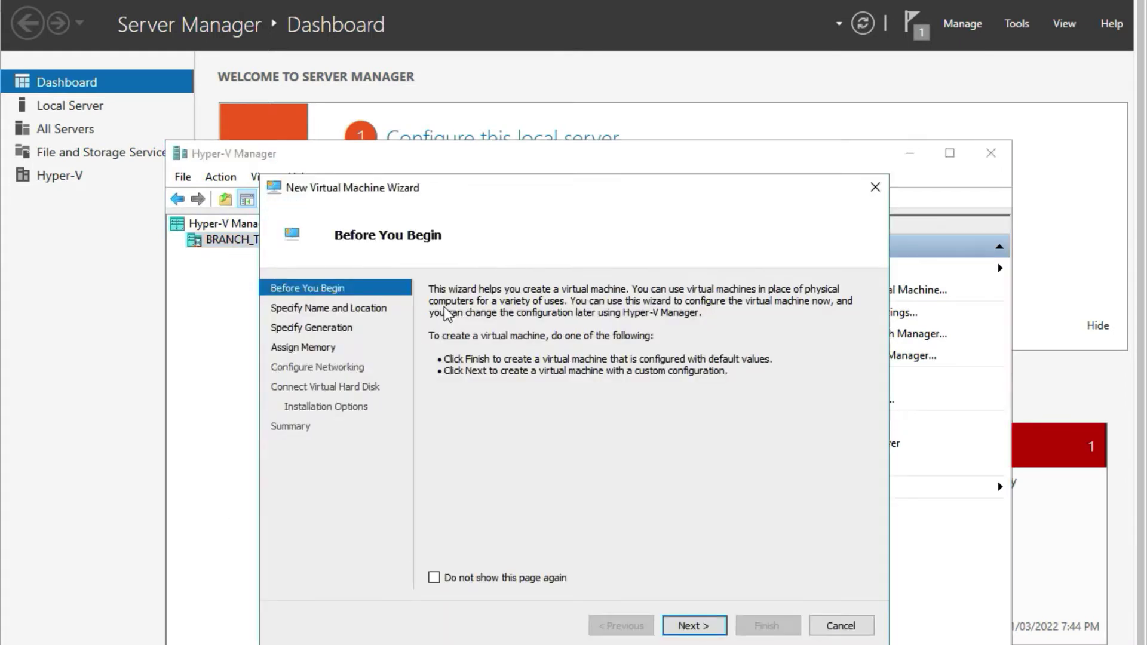
# Name the new virtual machine 'PFSENSE FIREWALL VM' and continue.
pyautogui.click(676, 626)
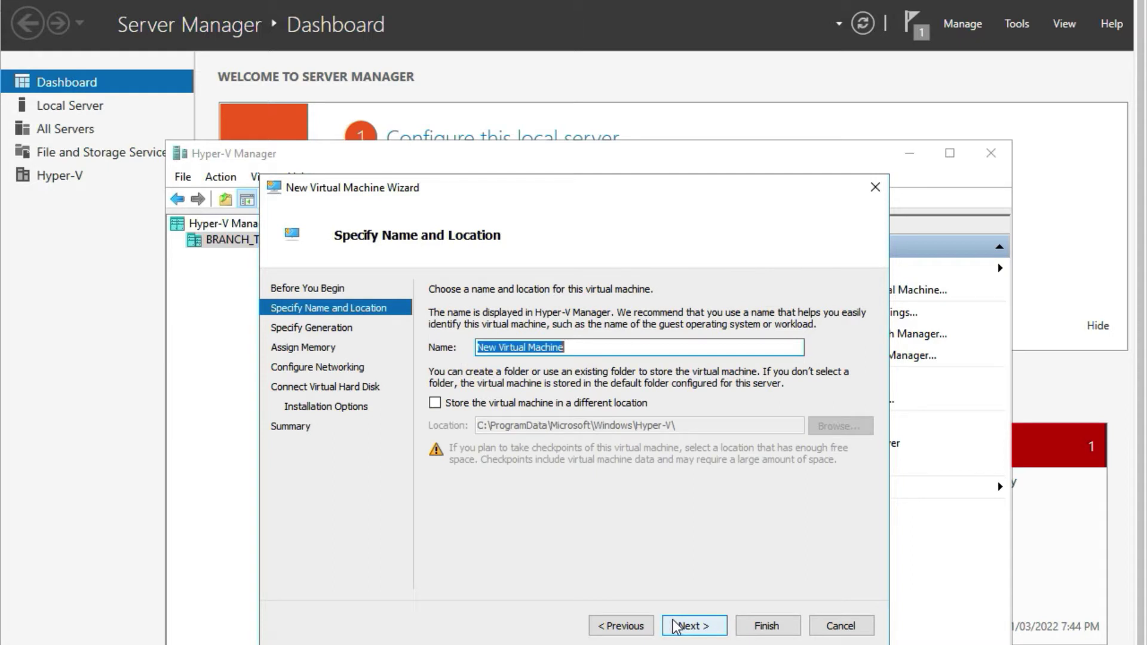
pyautogui.write('PFSENSE')
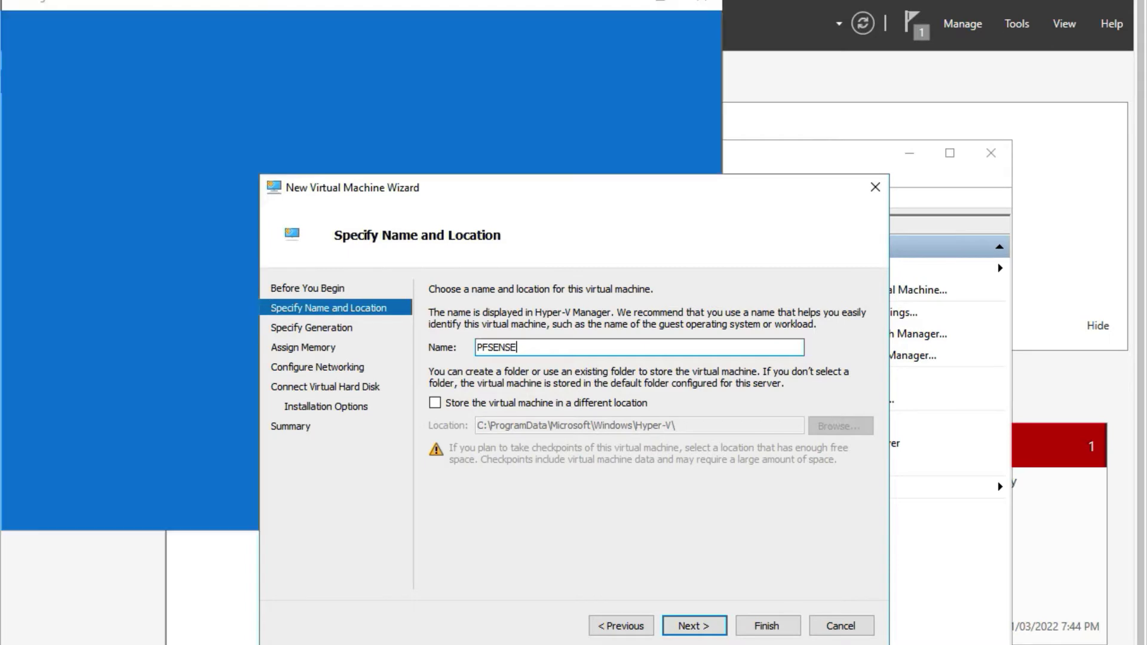
pyautogui.click(700, 4)
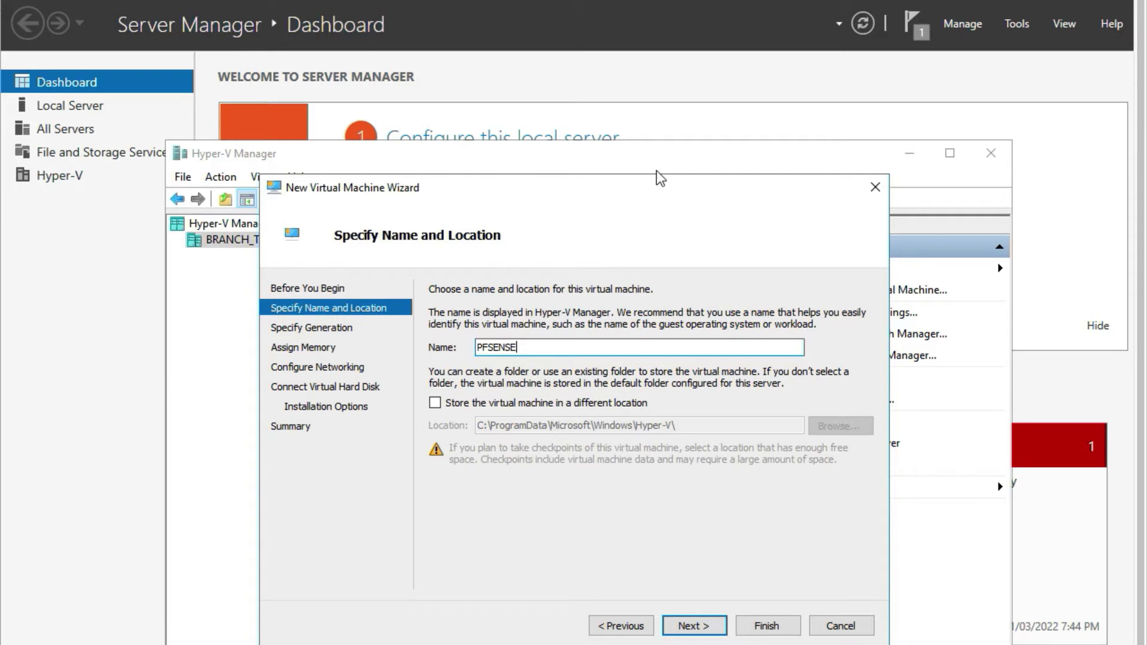
pyautogui.write('FIREWALL VM')
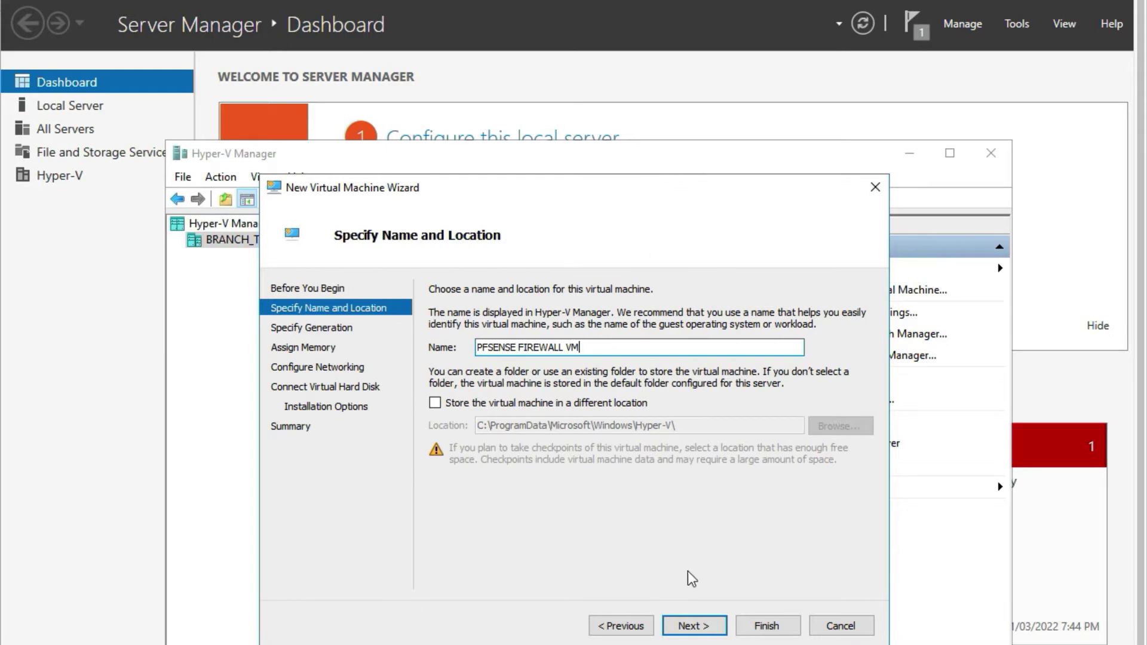
pyautogui.click(693, 629)
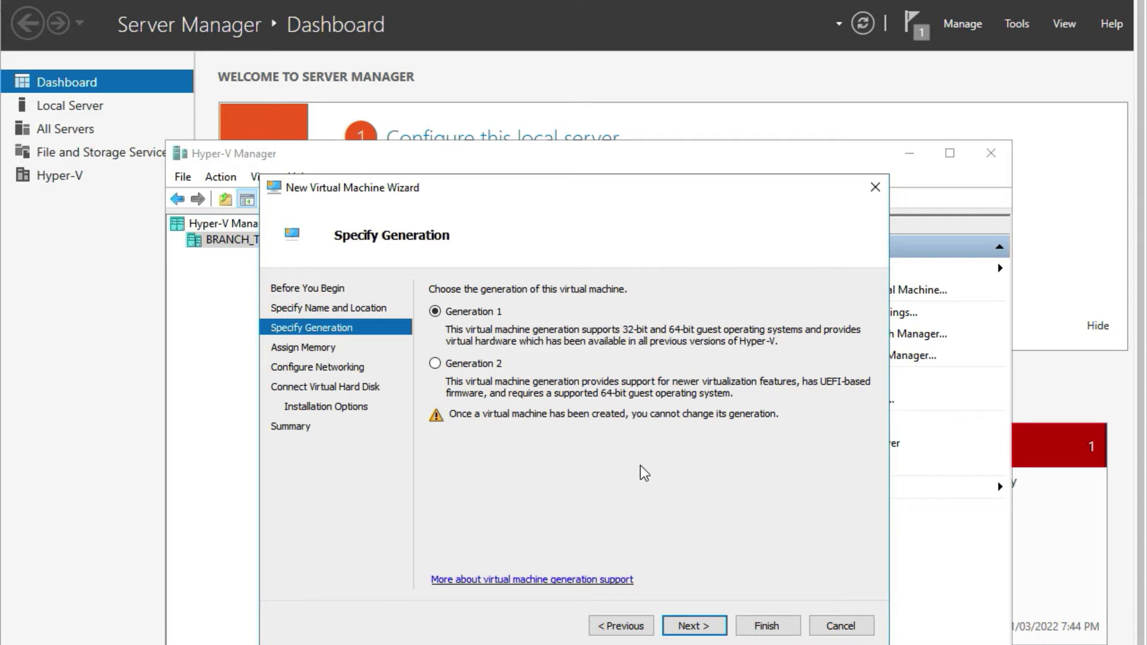
# Keep Generation 1, set startup memory to 2048 MB, and leave the network not connected.
pyautogui.click(693, 626)
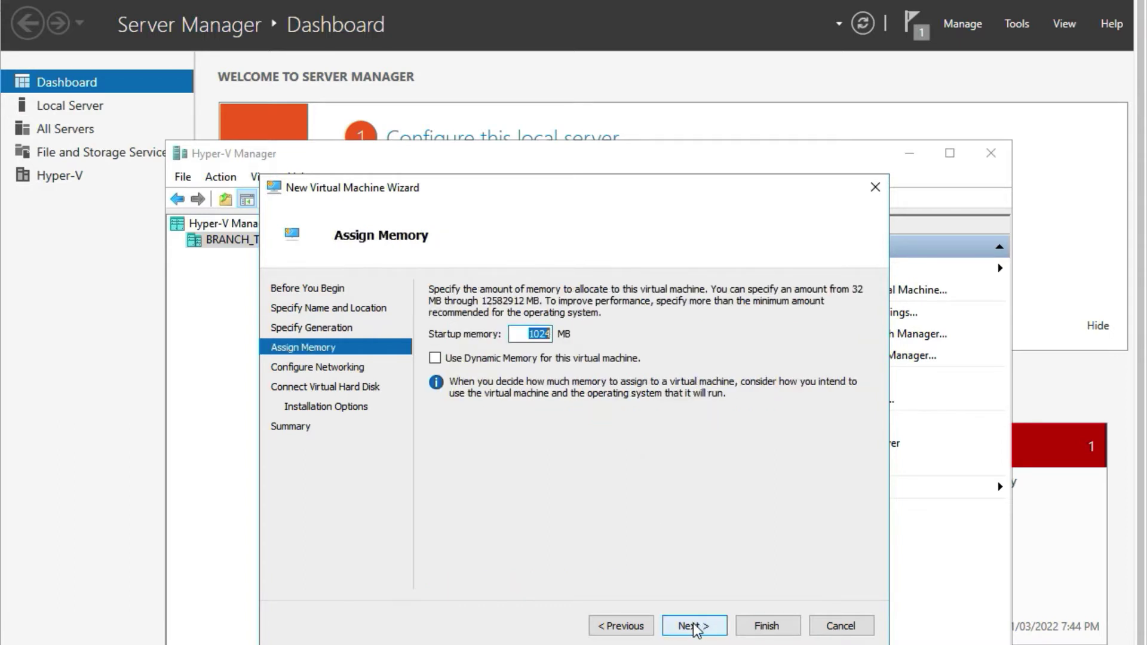
pyautogui.click(687, 621)
pyautogui.press('BackSpace')
pyautogui.write('2048')
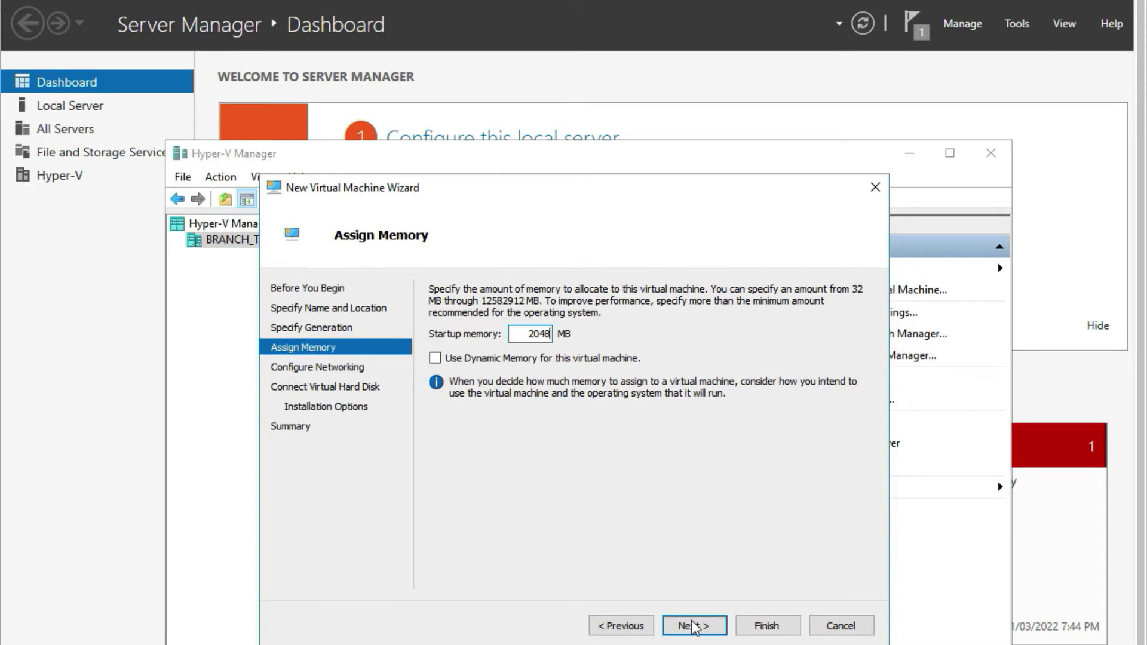
pyautogui.click(696, 627)
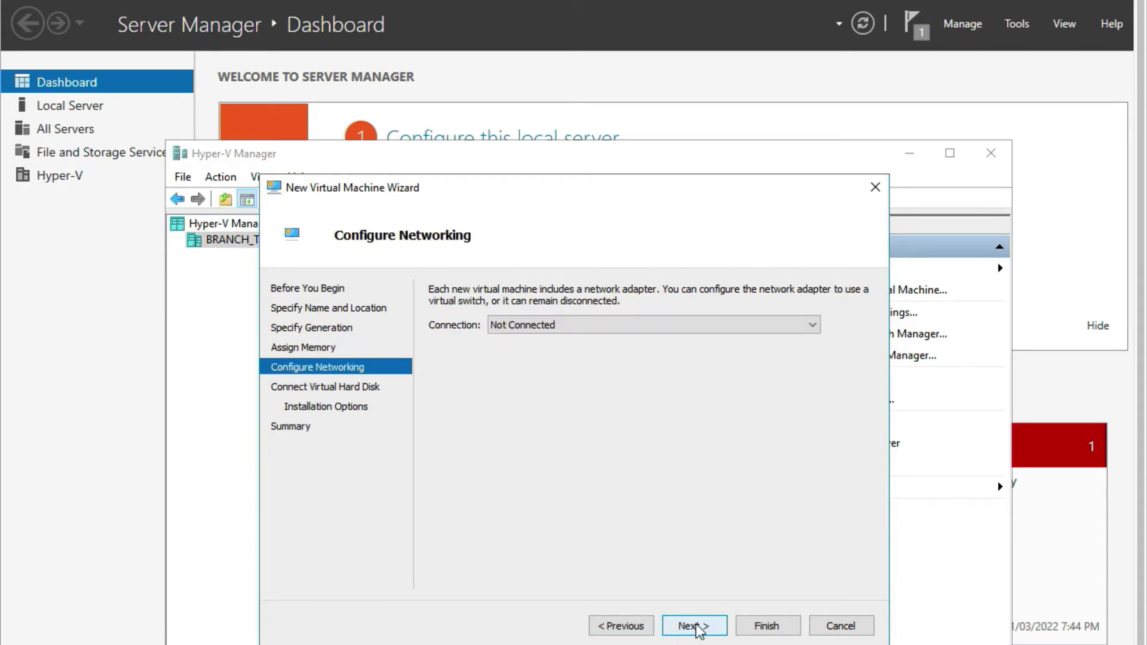
pyautogui.click(525, 328)
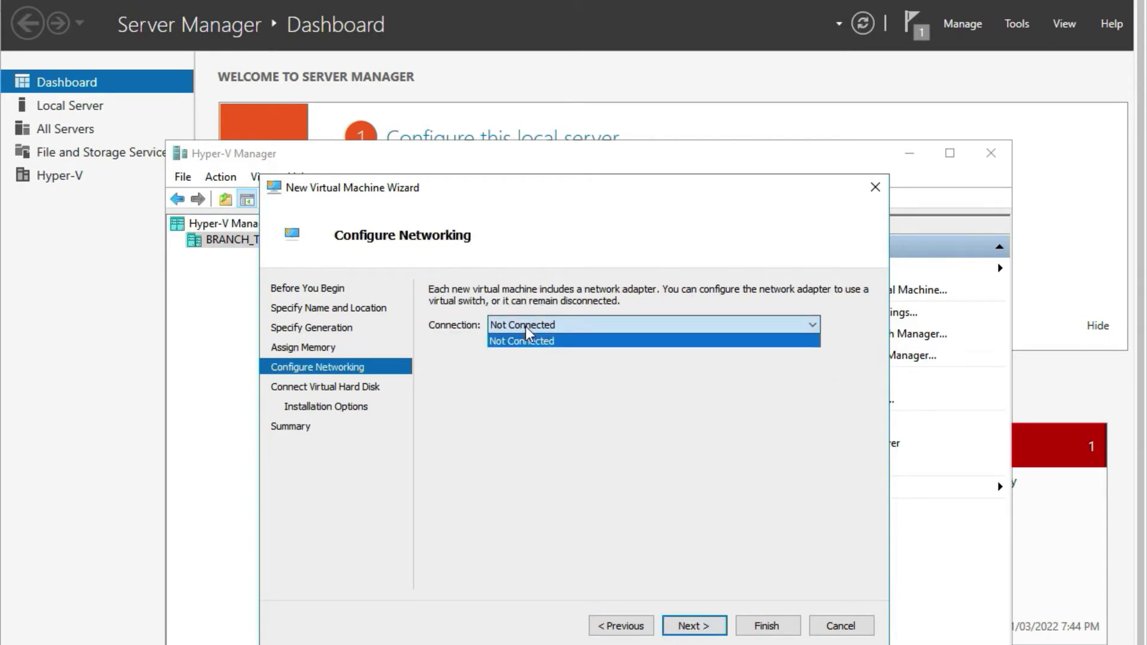
pyautogui.click(526, 329)
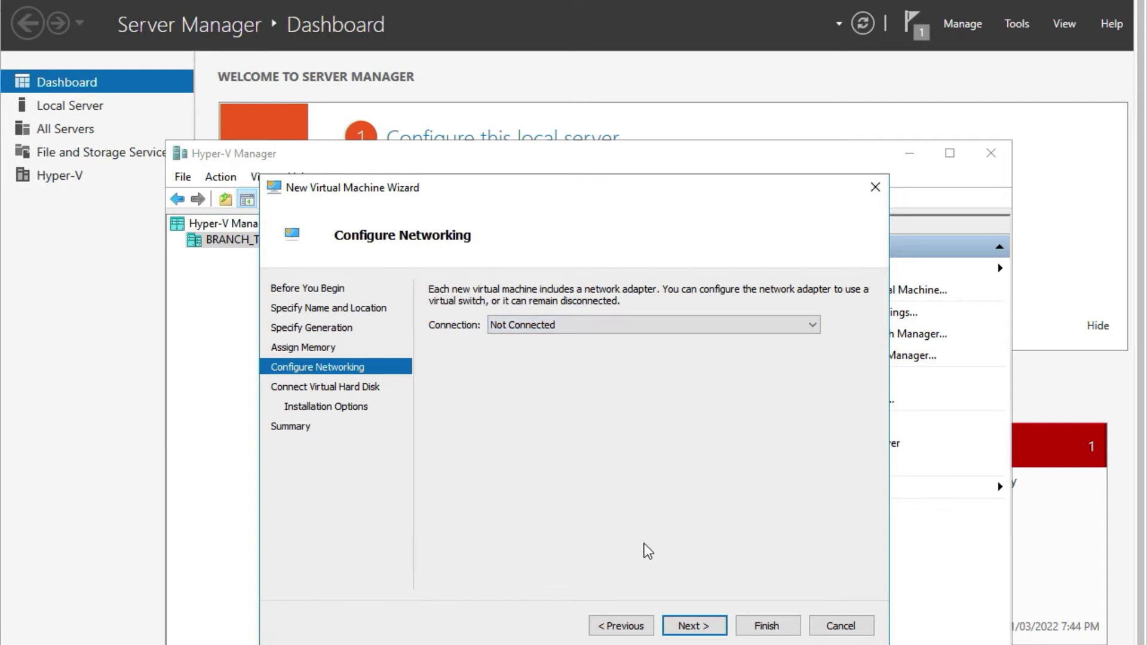
# Set the virtual disk to 50 GB, install the OS later, and finish creating the VM.
pyautogui.click(690, 628)
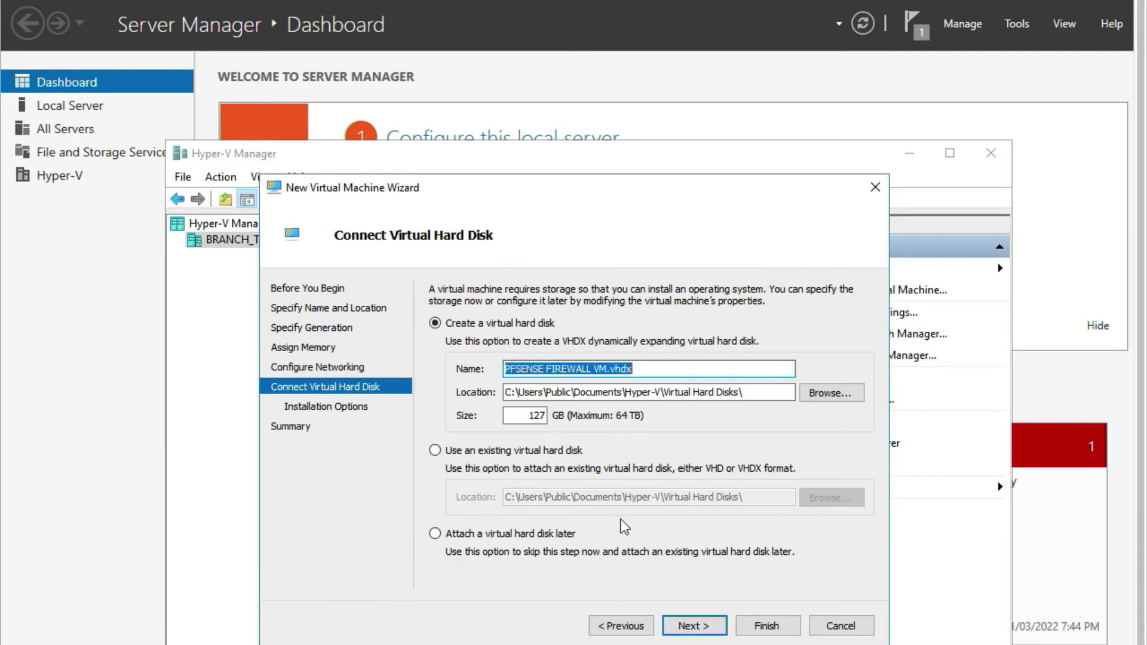
pyautogui.doubleClick(526, 415)
pyautogui.write('5')
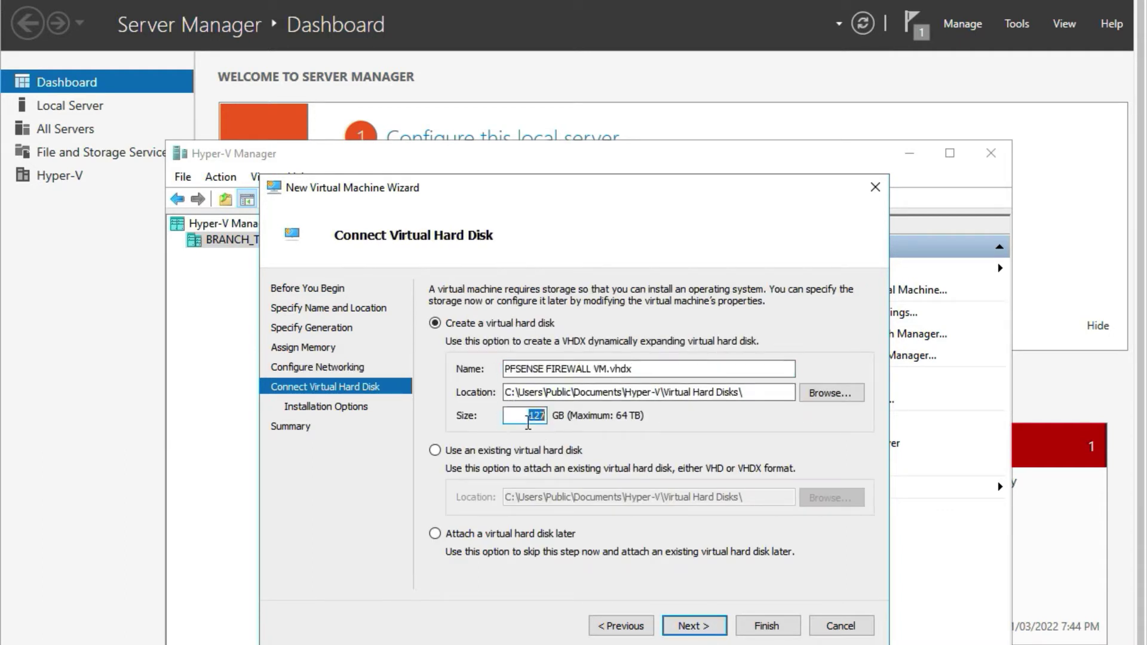
pyautogui.write('0')
pyautogui.click(684, 628)
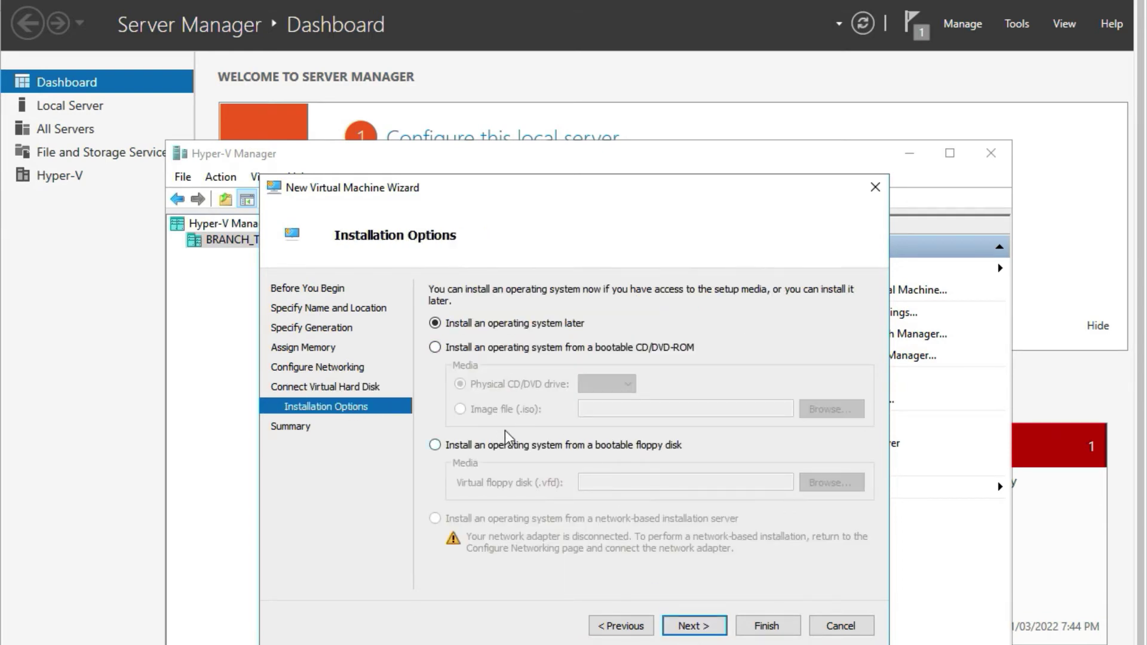
pyautogui.click(684, 626)
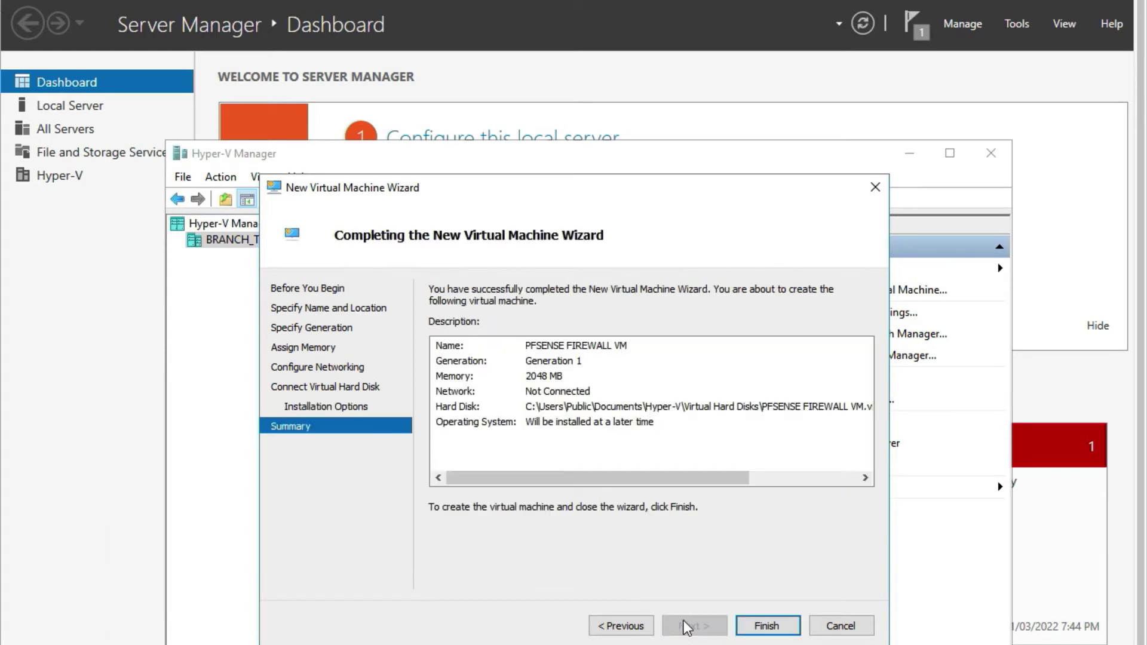
pyautogui.click(757, 624)
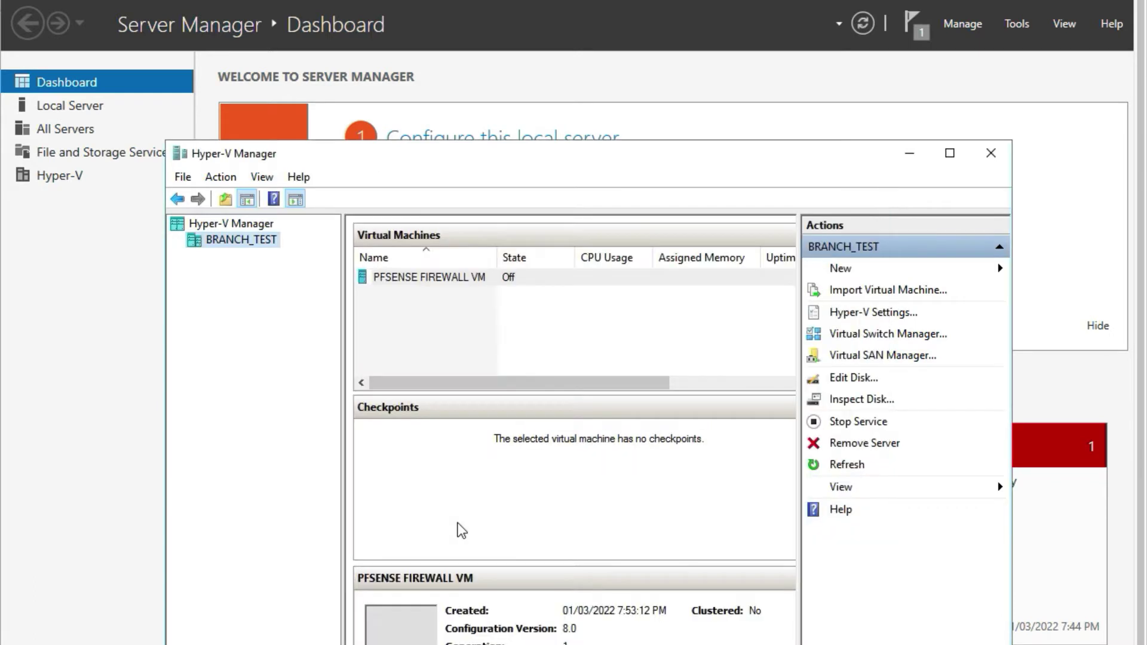
# Open and close BRANCH_TEST's Hyper-V Settings, then open its Virtual Switch Manager.
pyautogui.rightClick(226, 251)
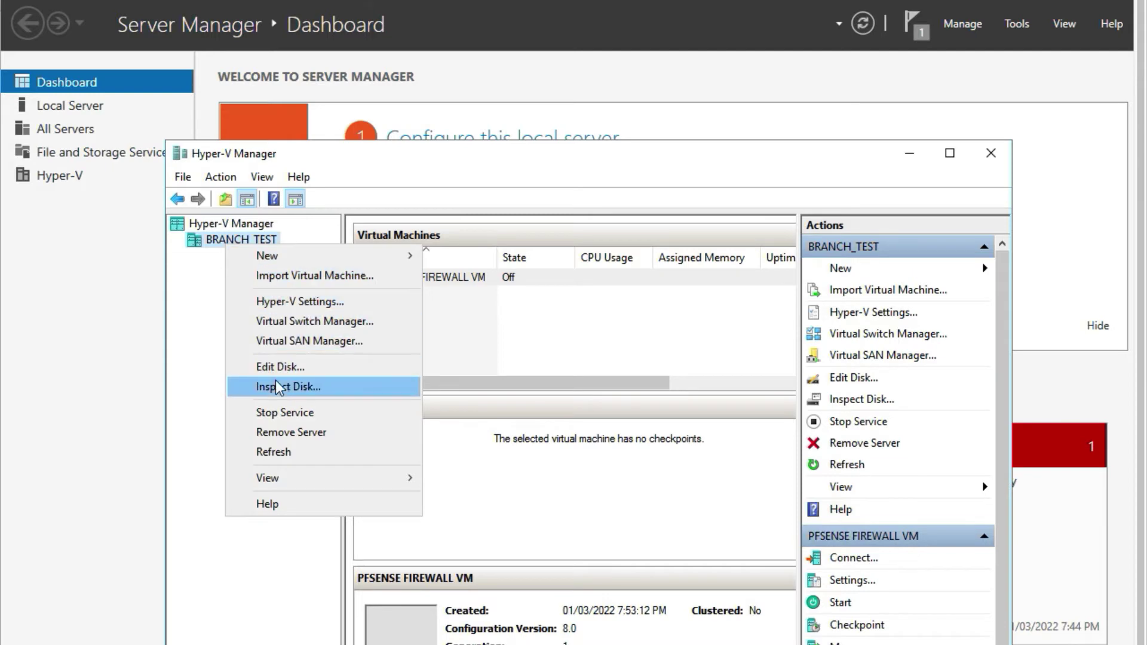
pyautogui.click(294, 302)
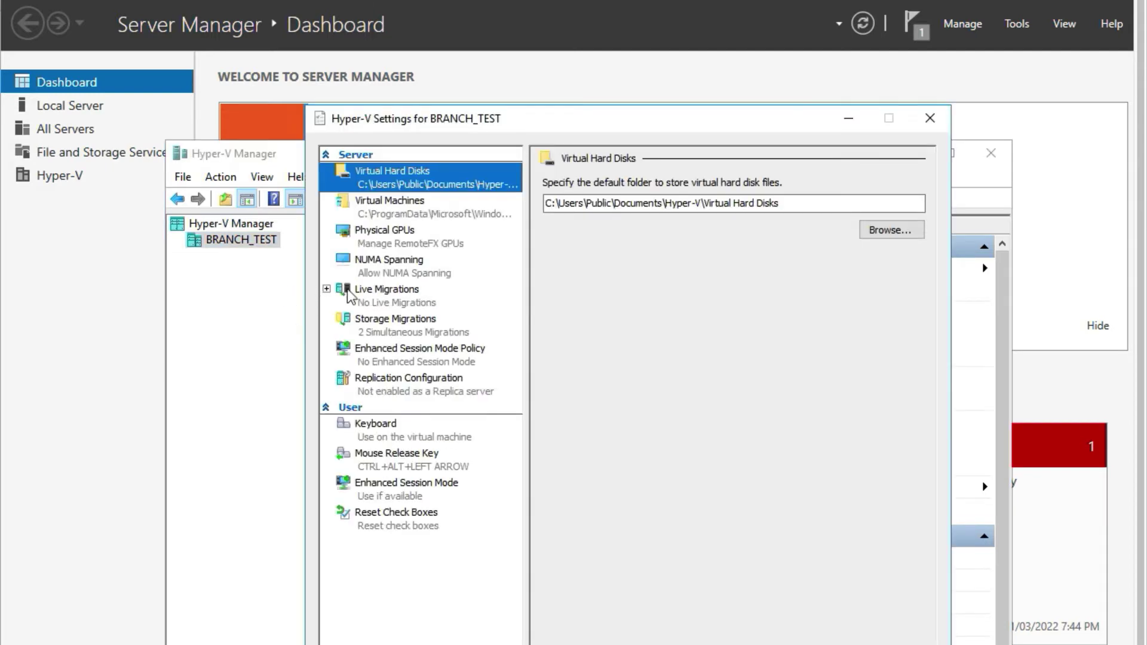
pyautogui.click(930, 118)
pyautogui.rightClick(235, 240)
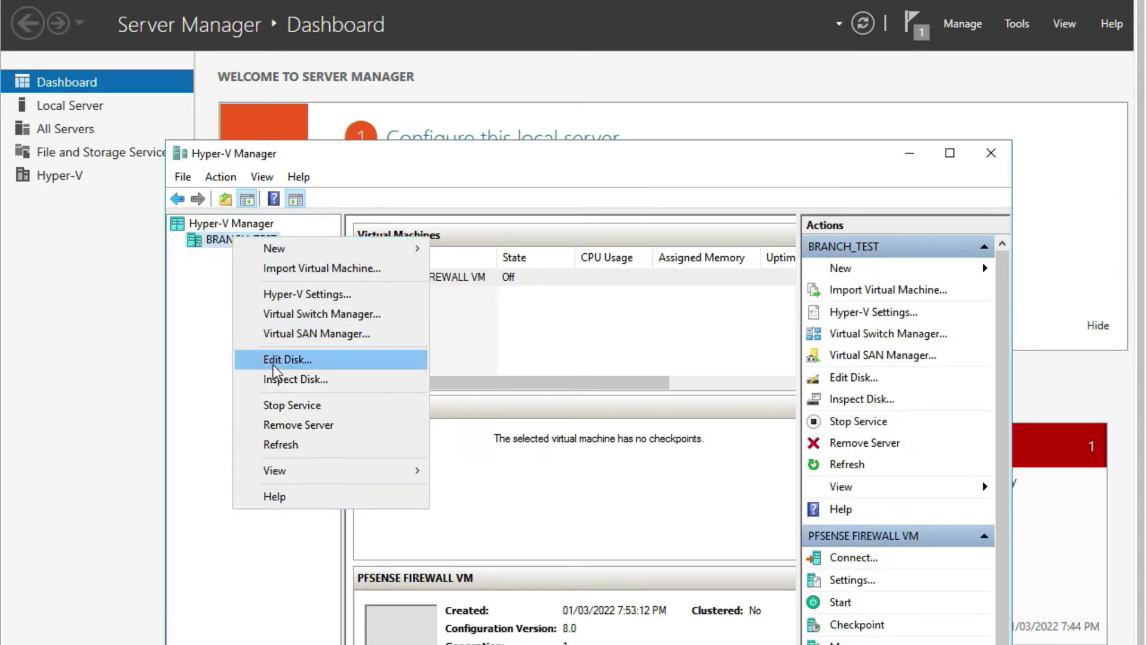
pyautogui.click(287, 318)
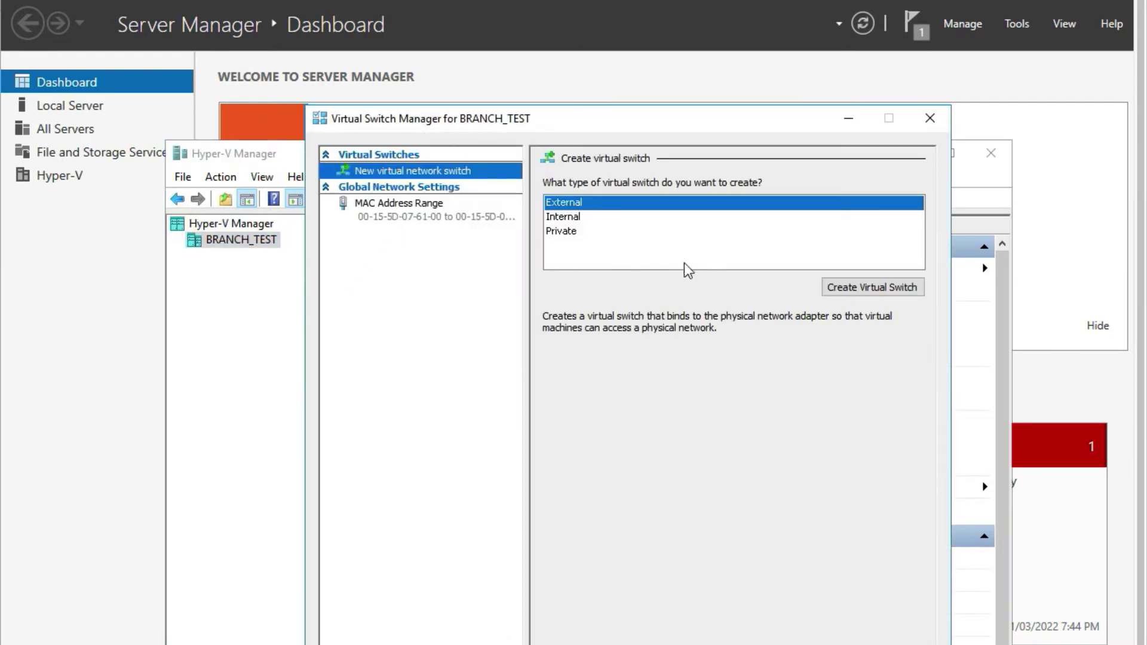
# Create an external virtual switch named SWITCH1 and apply the networking changes.
pyautogui.click(891, 289)
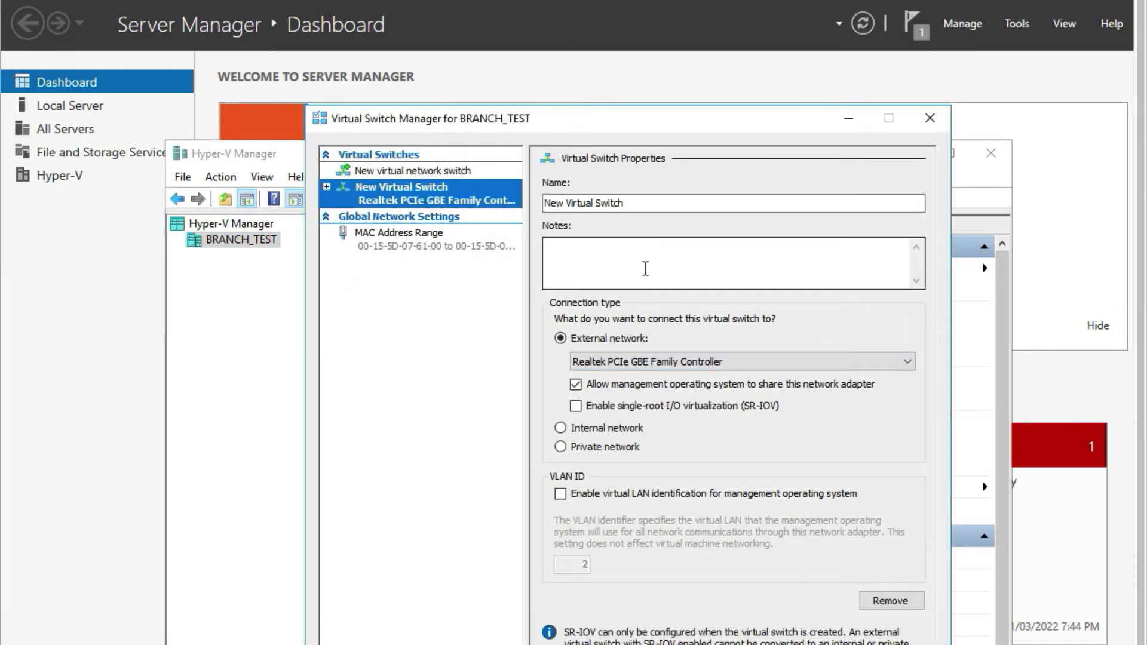
pyautogui.click(627, 209)
pyautogui.click(440, 203)
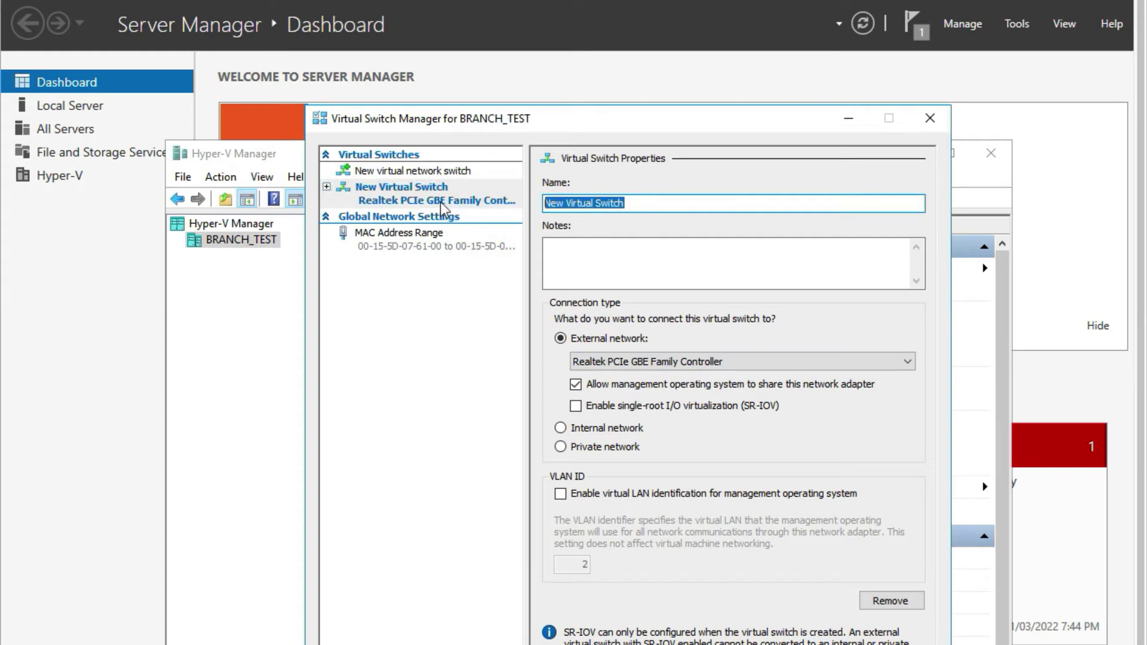
pyautogui.write('SWITCH')
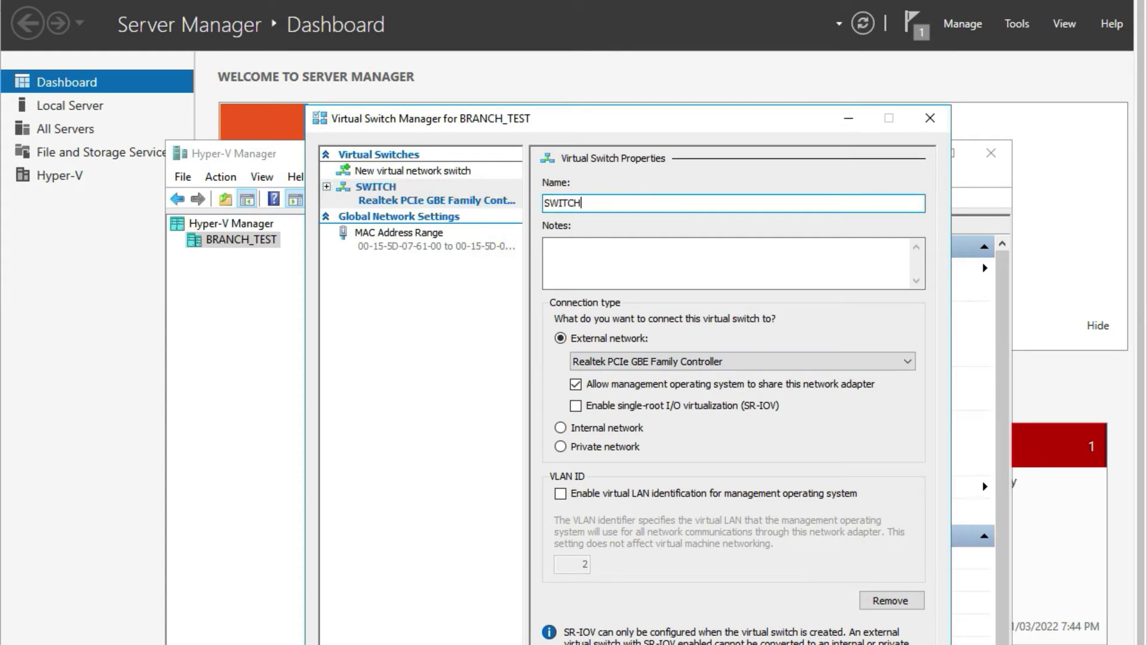
pyautogui.write('1')
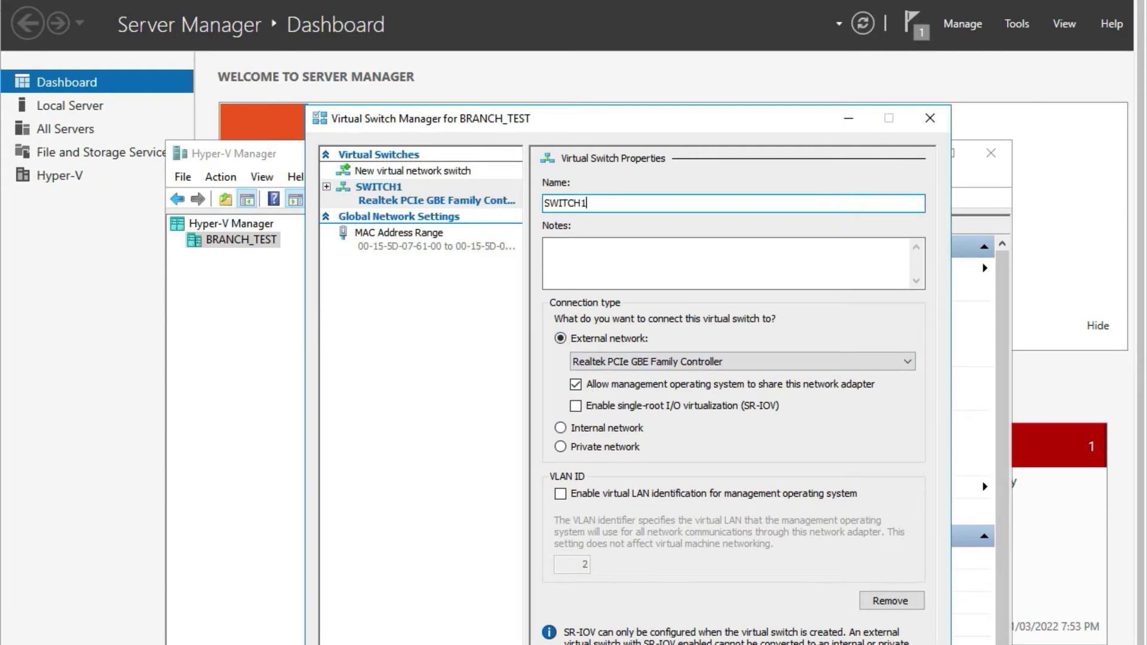
pyautogui.press('Return')
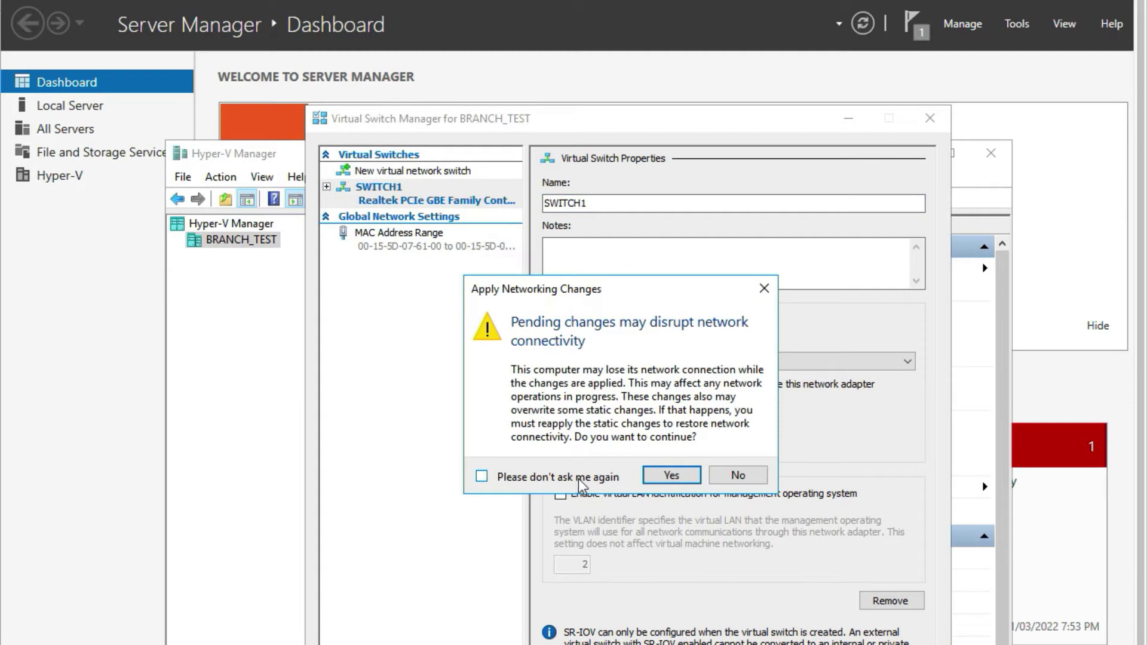
pyautogui.click(651, 477)
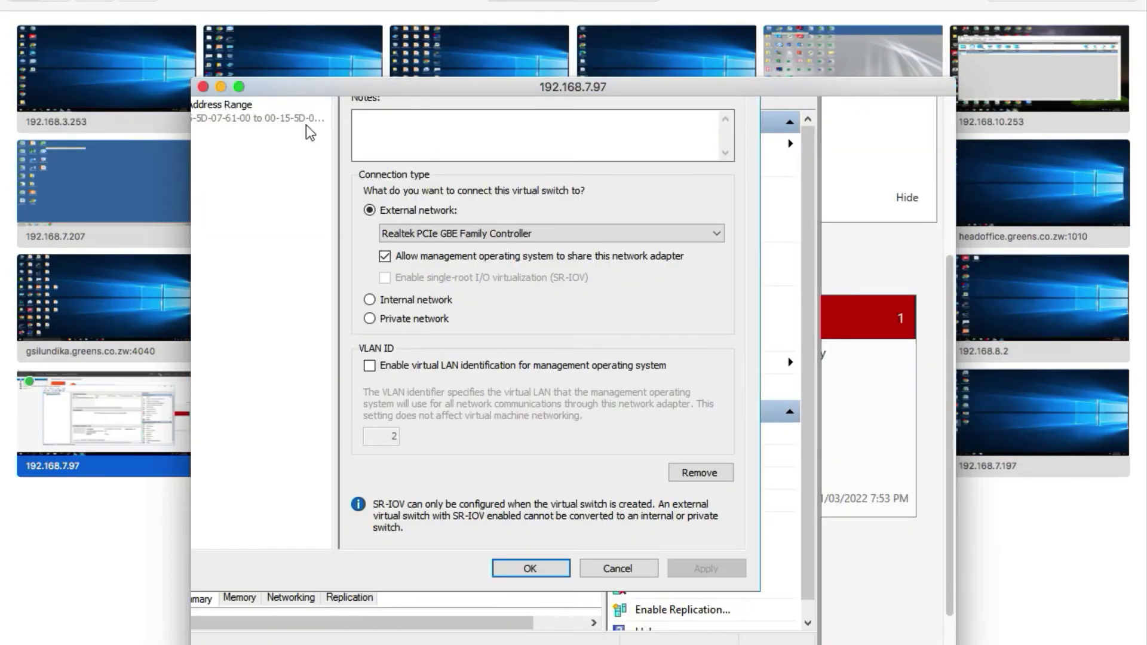
pyautogui.moveTo(260, 89); pyautogui.dragTo(69, 0)
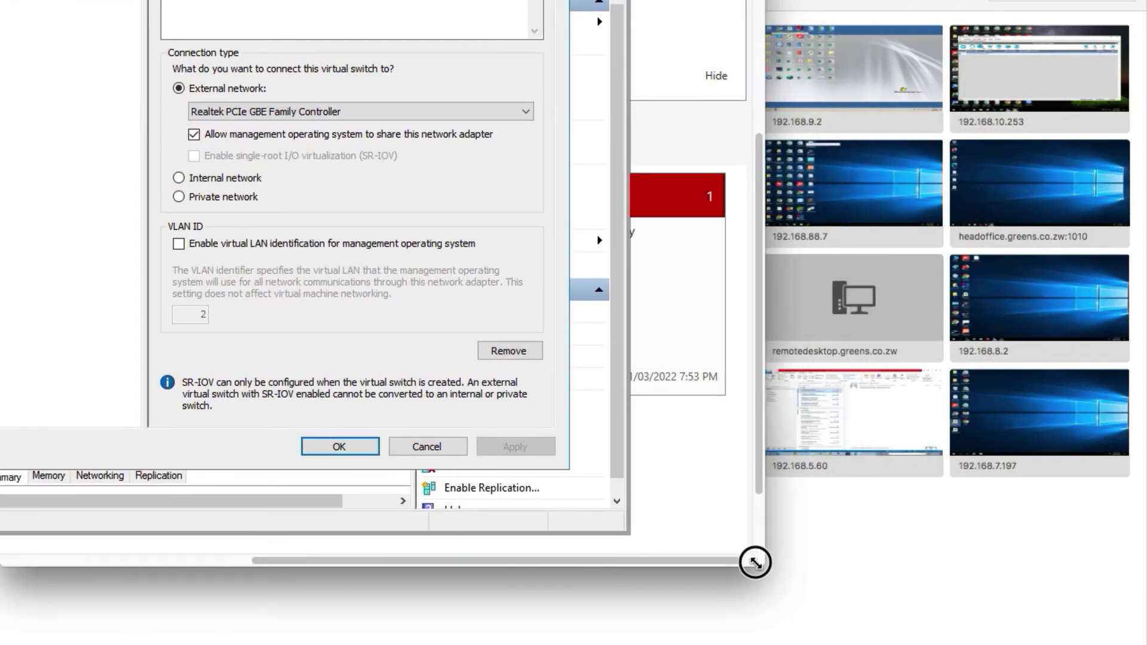
pyautogui.moveTo(756, 558); pyautogui.dragTo(1146, 644)
pyautogui.press('Return')
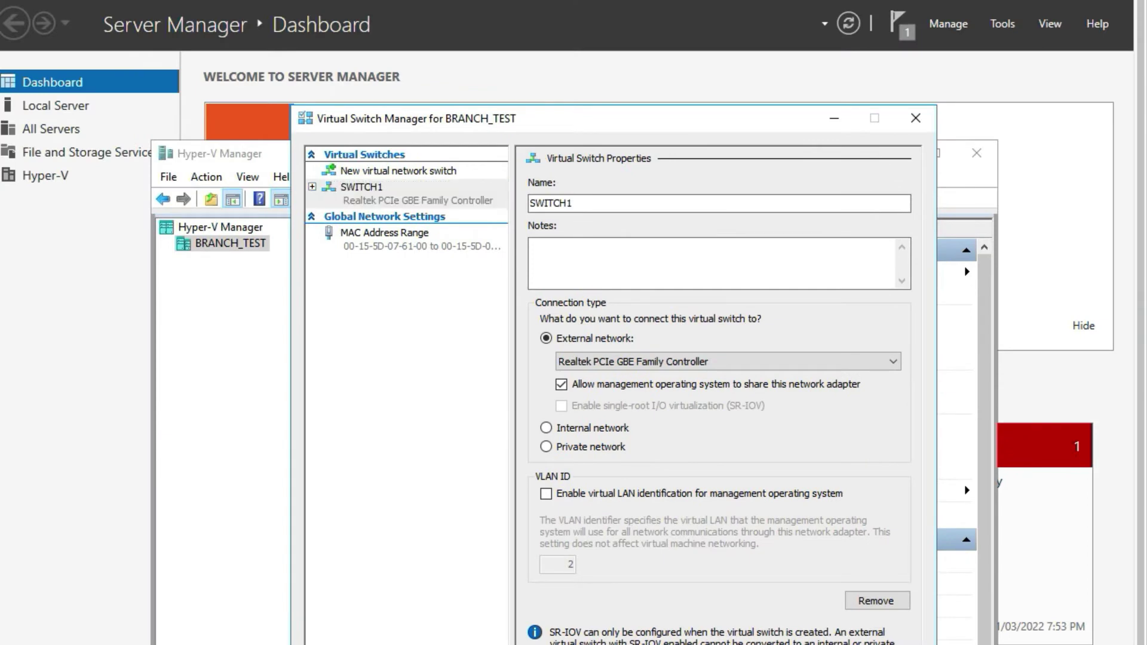
# Create a new internal virtual switch named SWITCH2 in Virtual Switch Manager.
pyautogui.rightClick(214, 243)
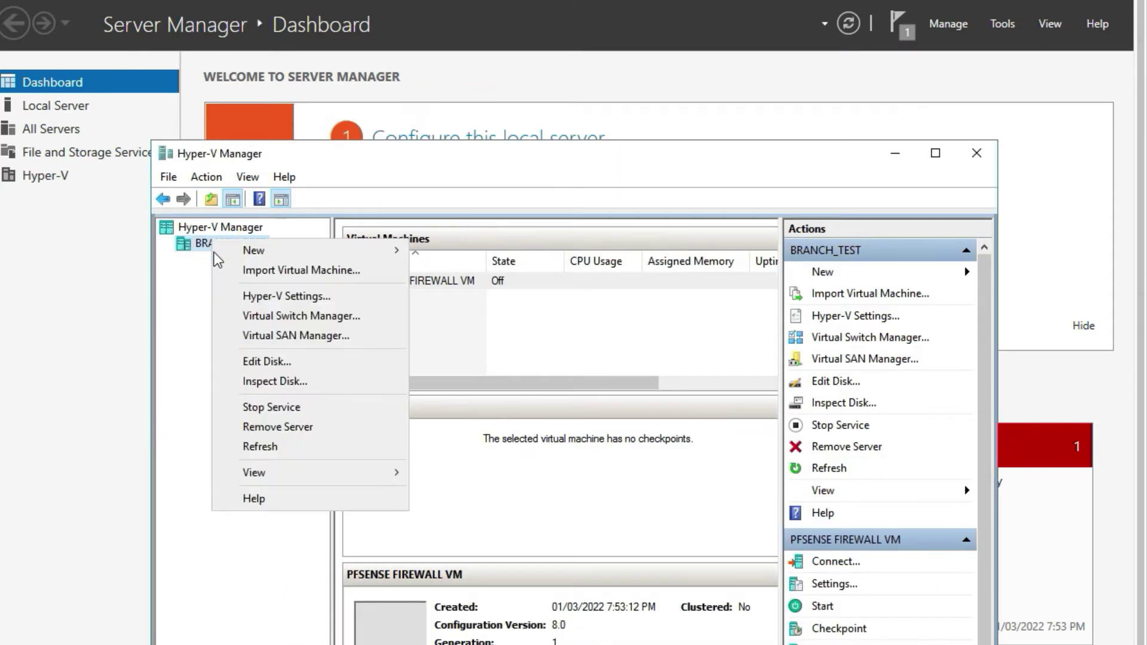
pyautogui.click(252, 318)
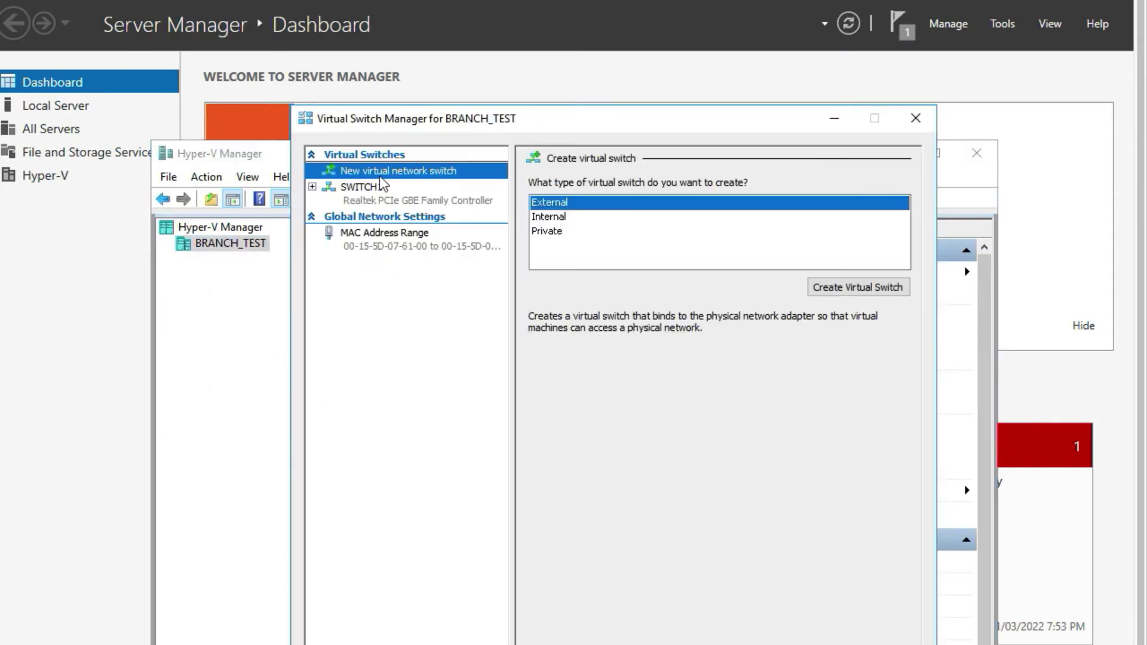
pyautogui.click(565, 217)
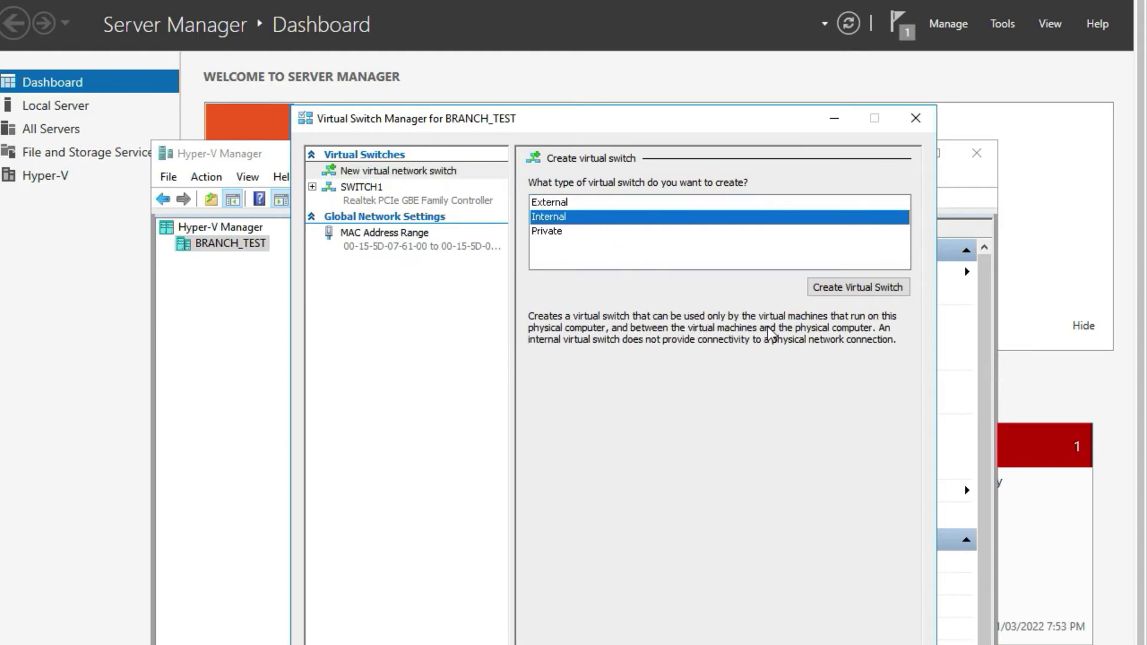
pyautogui.click(845, 289)
pyautogui.moveTo(631, 202); pyautogui.dragTo(237, 200)
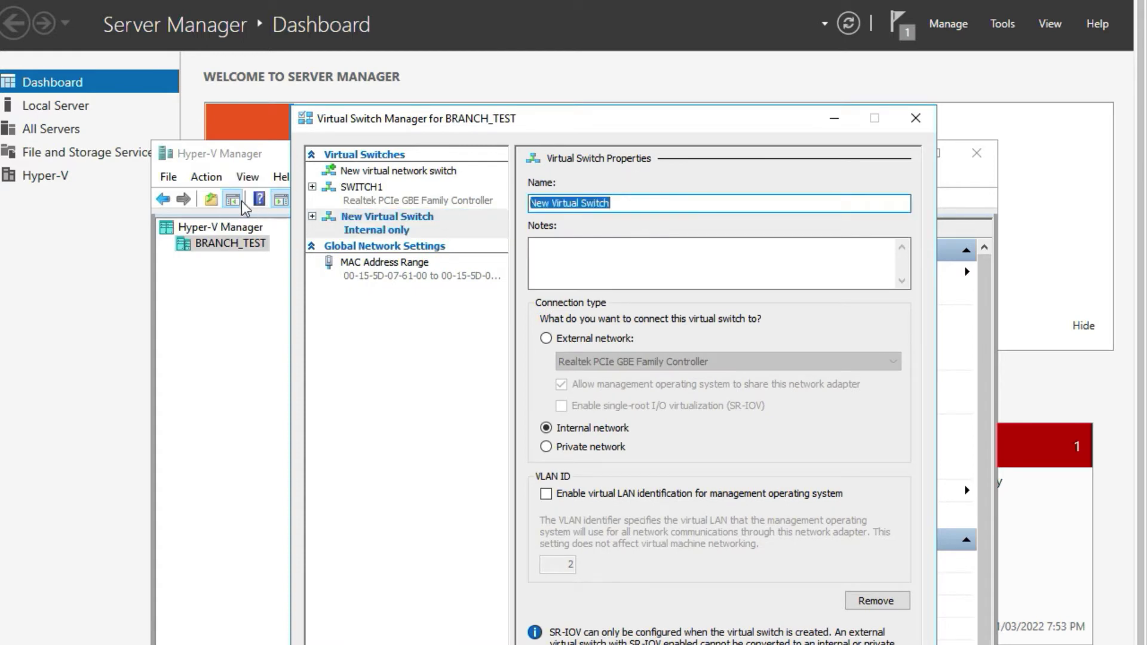
pyautogui.write('SWITCH2')
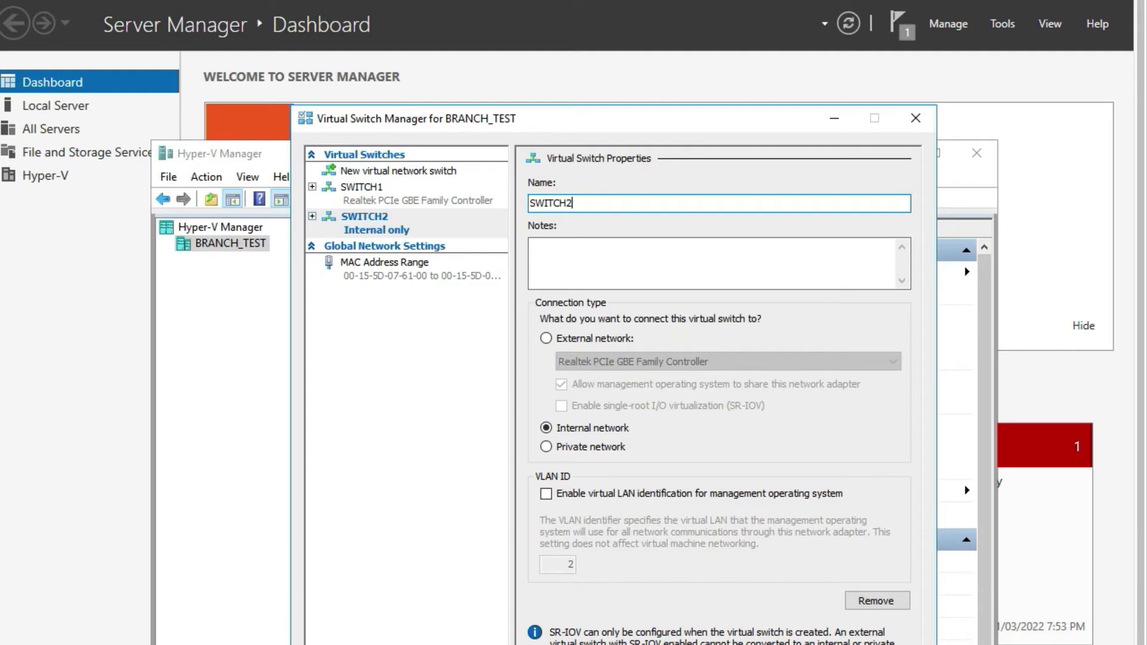
pyautogui.hotkey('shift', 'Tab')
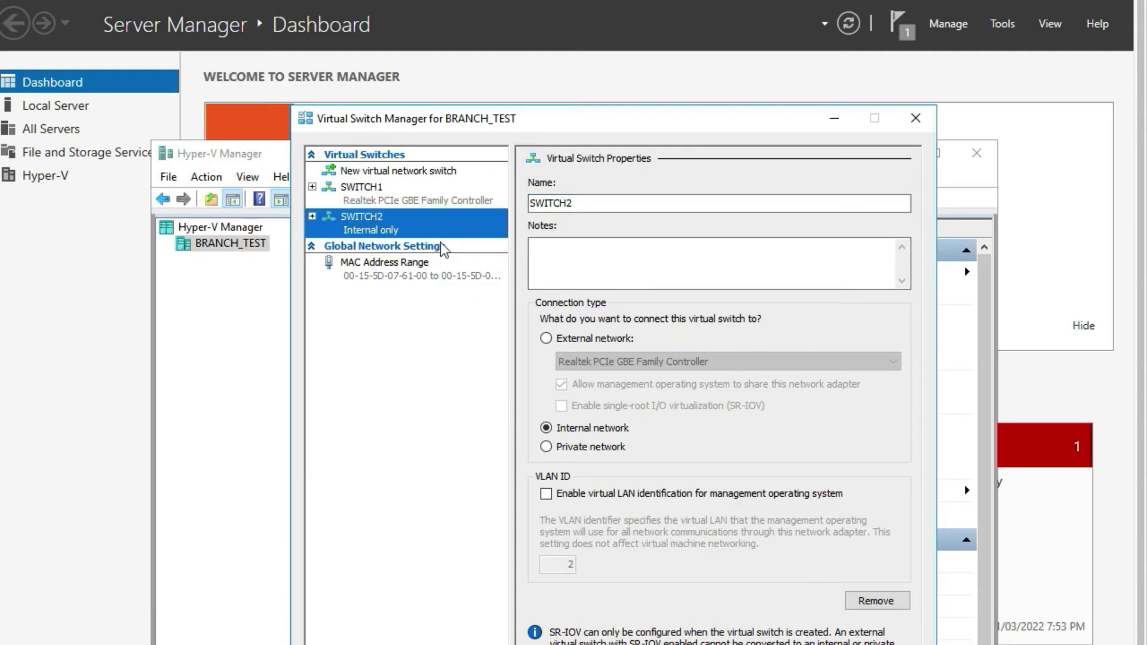
# Inspect SWITCH2's extensions, then close the Virtual Switch Manager.
pyautogui.rightClick(417, 214)
pyautogui.click(338, 231)
pyautogui.click(312, 216)
pyautogui.click(365, 247)
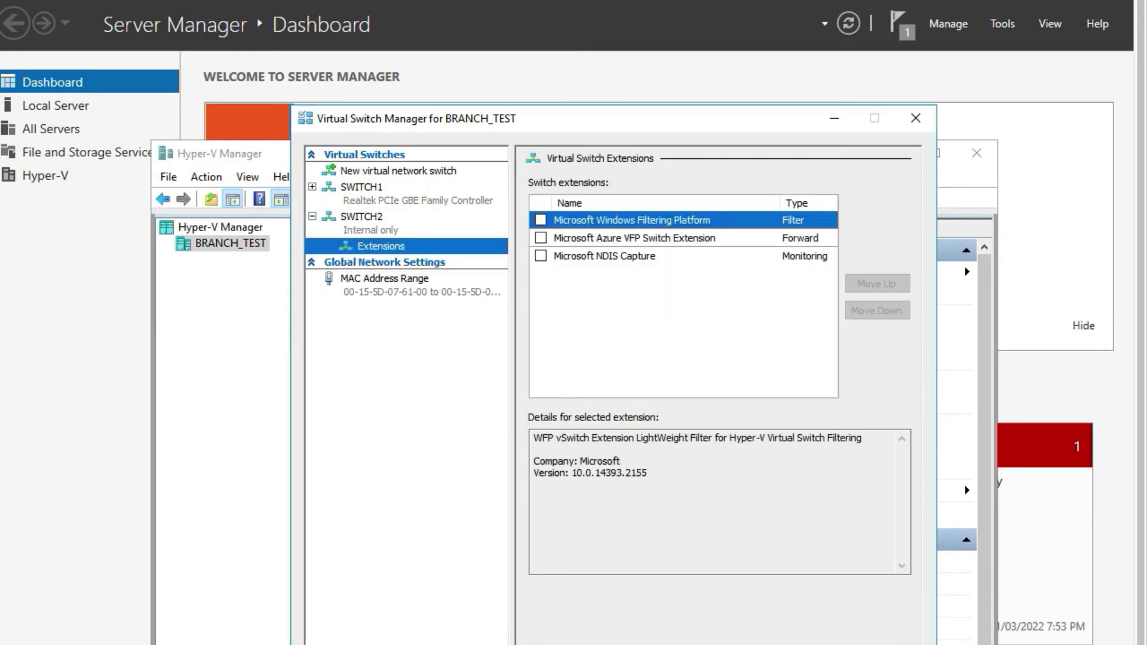
pyautogui.press('Escape')
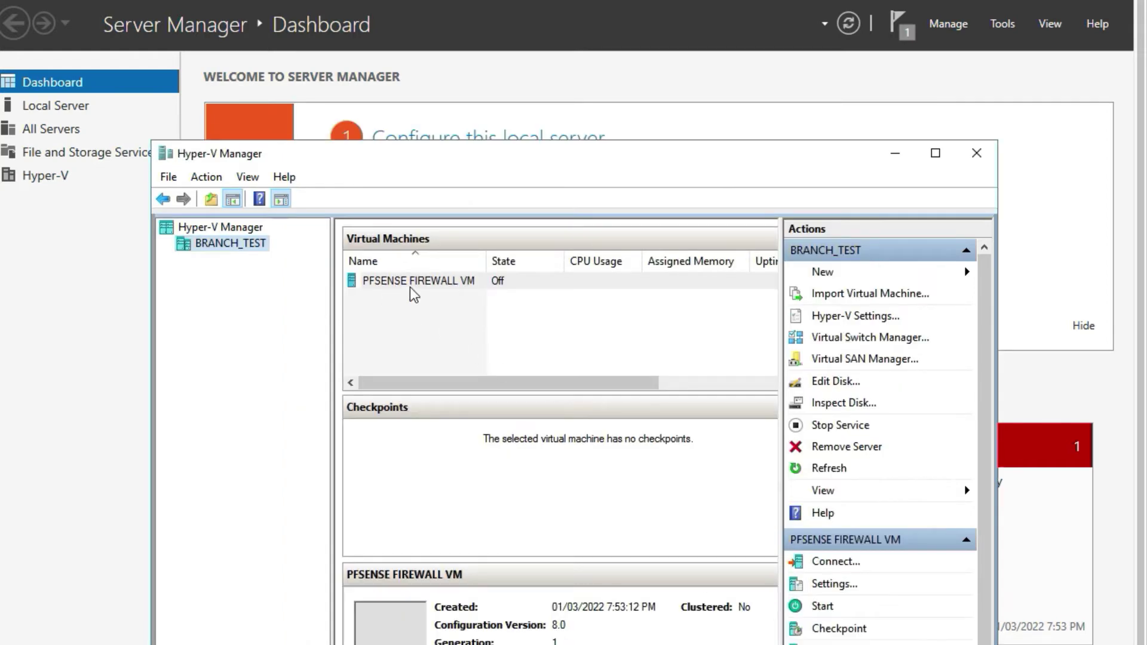
# Connect the PFSENSE FIREWALL VM's existing network adapter to SWITCH1.
pyautogui.rightClick(410, 286)
pyautogui.click(457, 330)
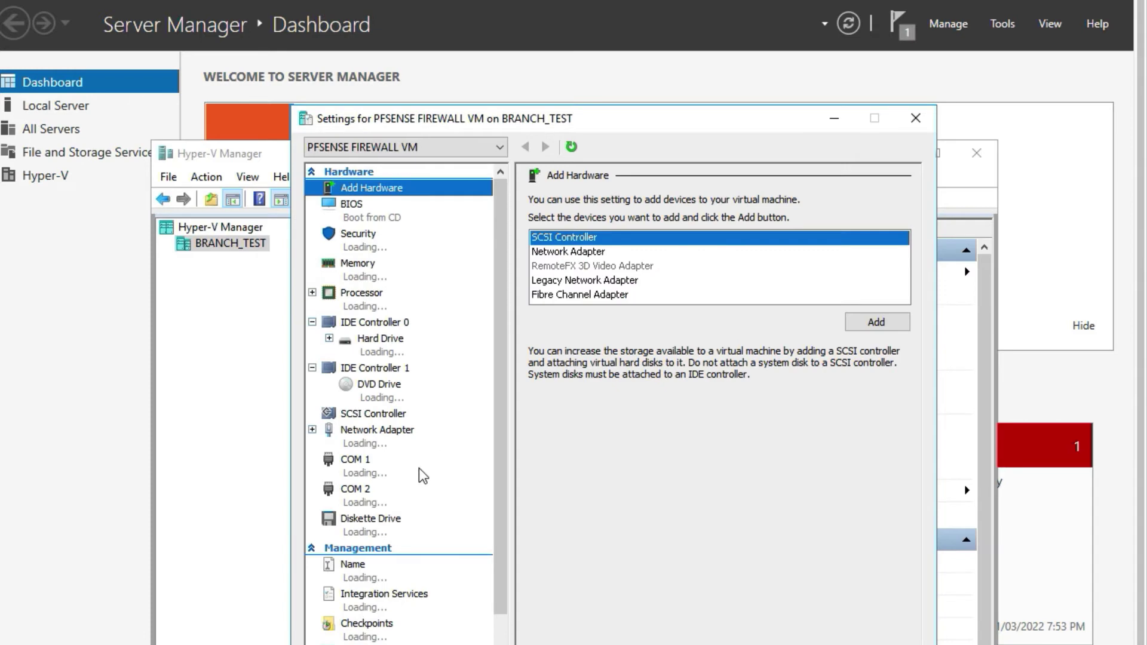
pyautogui.click(379, 432)
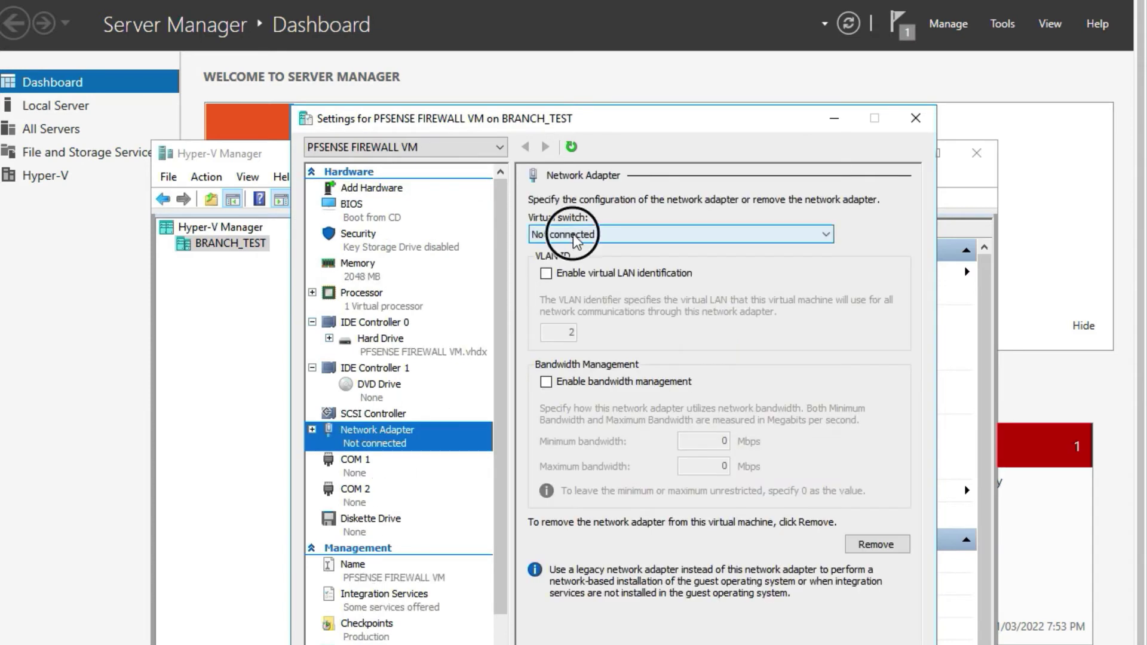
pyautogui.click(572, 234)
pyautogui.click(571, 261)
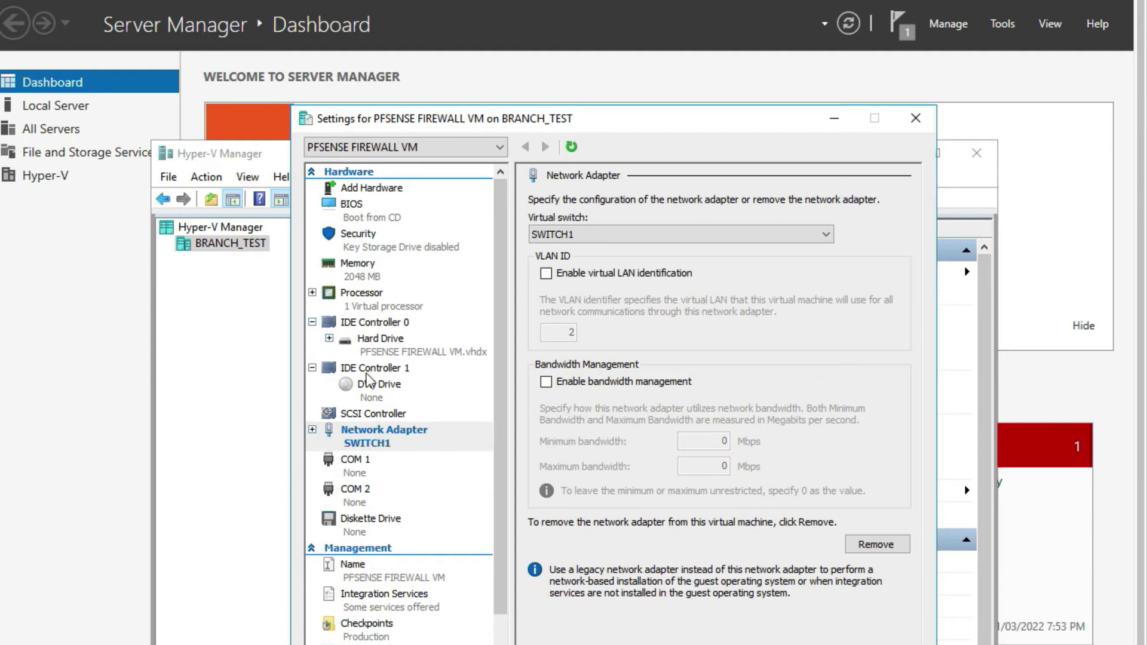
# Add a second network adapter to the VM and connect it to SWITCH2.
pyautogui.click(368, 189)
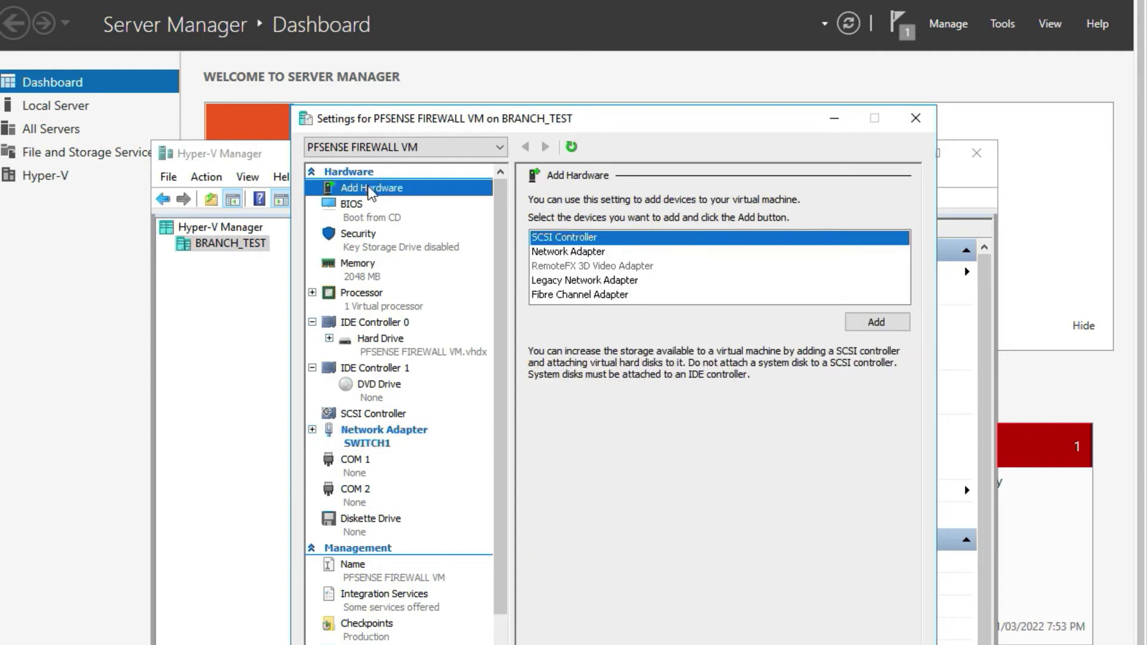
pyautogui.click(582, 254)
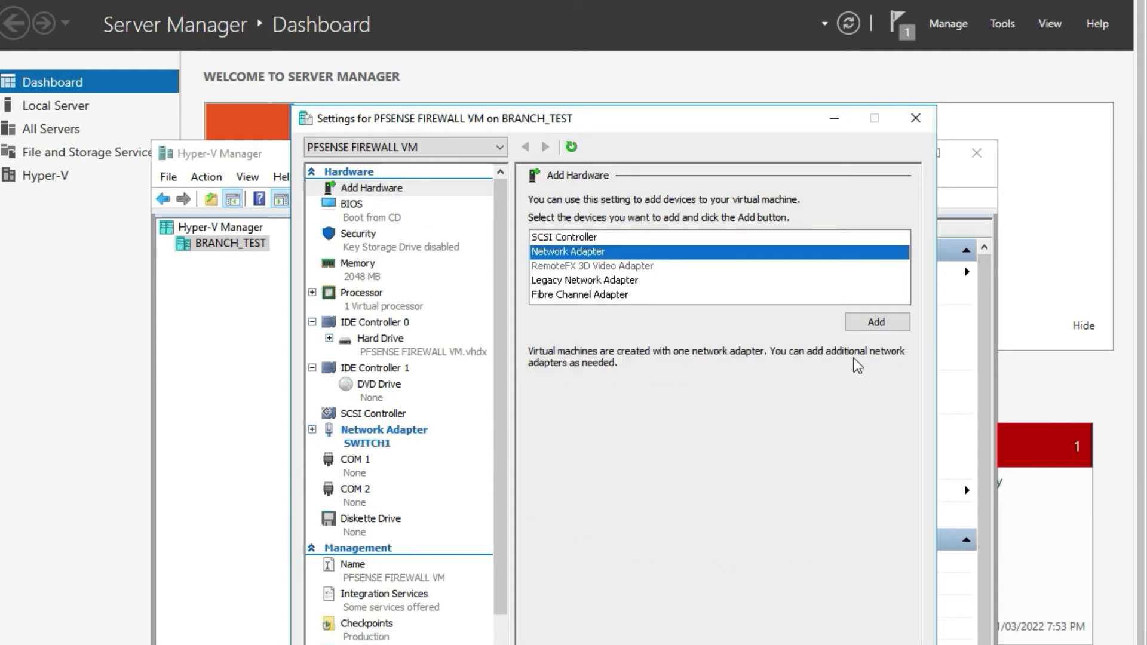
pyautogui.click(862, 324)
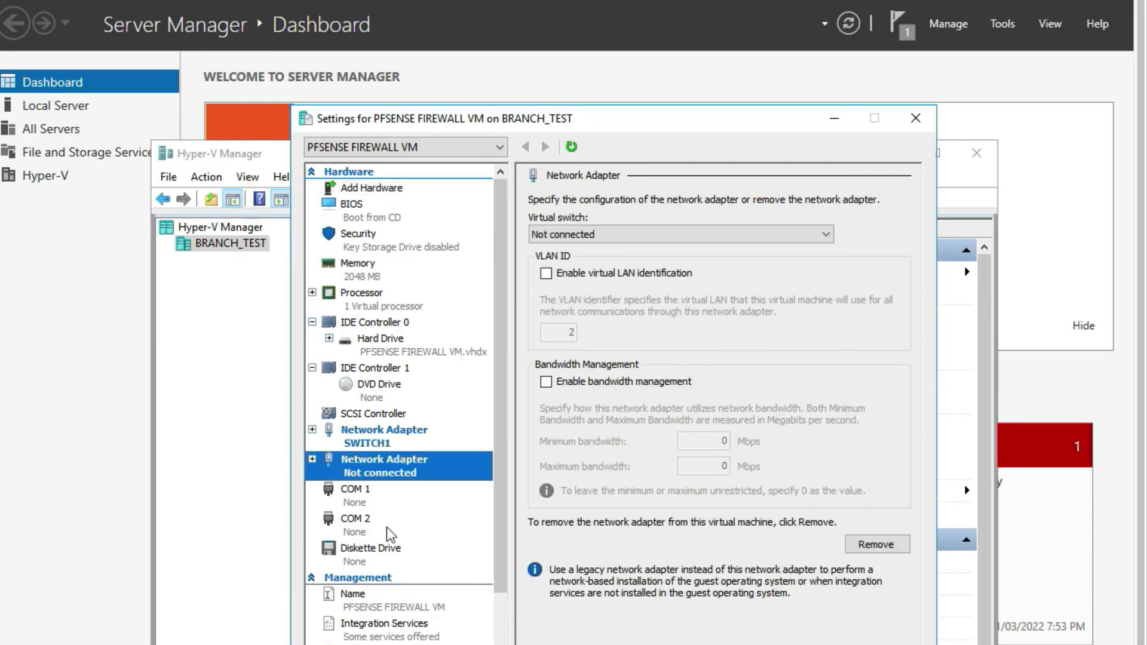
pyautogui.click(584, 233)
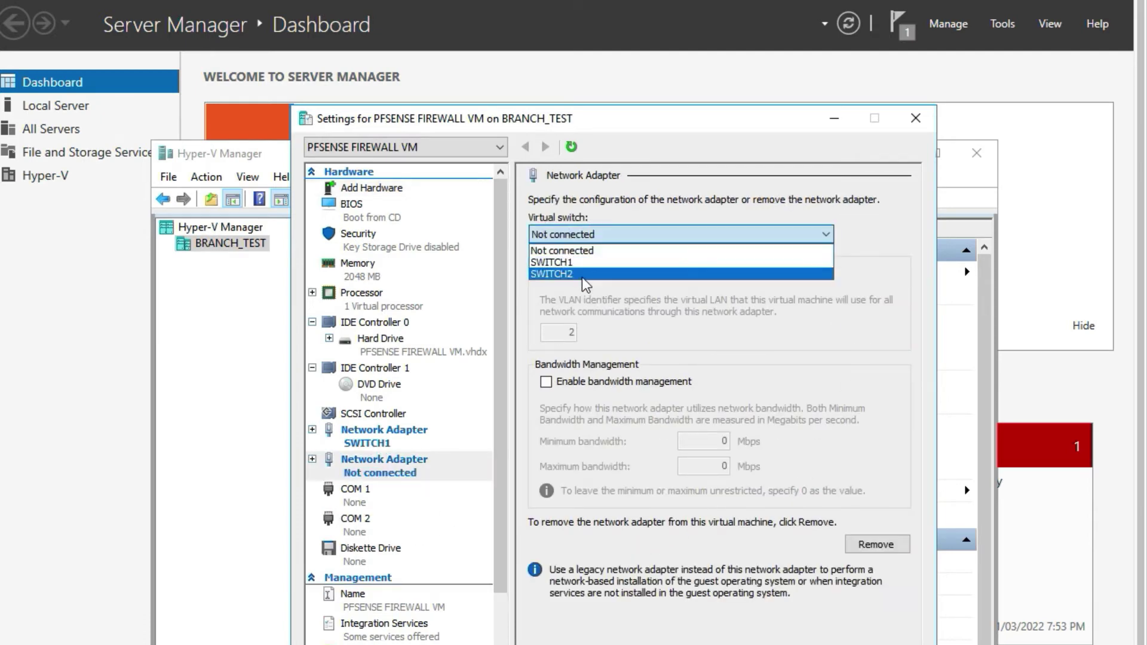
pyautogui.click(582, 277)
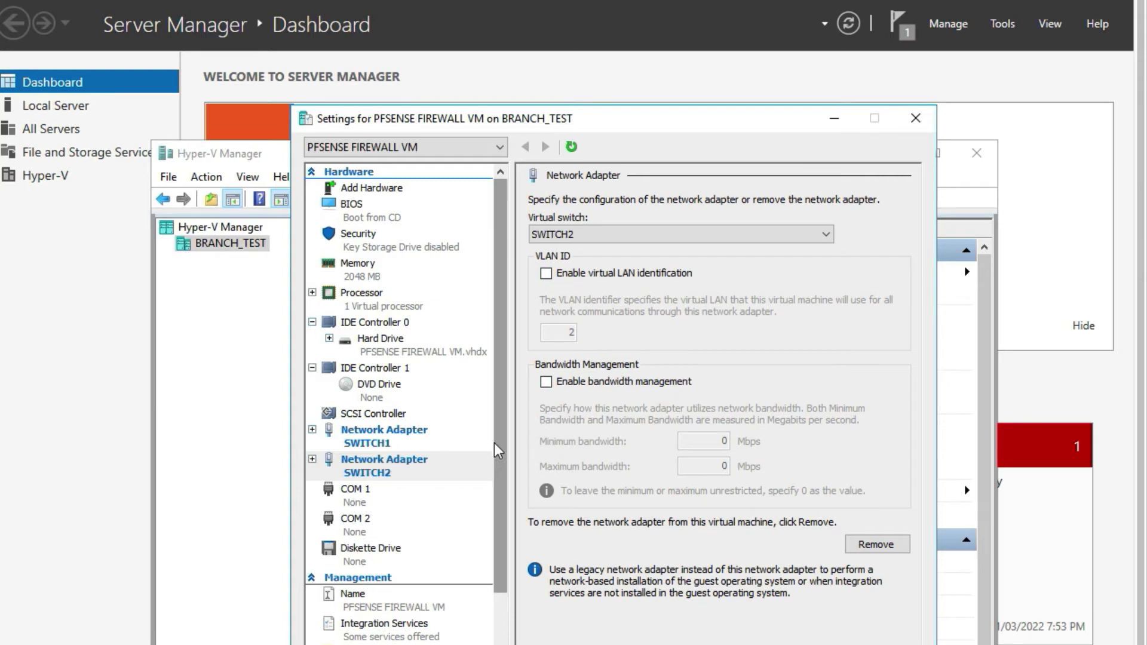
pyautogui.click(500, 408)
pyautogui.moveTo(501, 408); pyautogui.dragTo(505, 375)
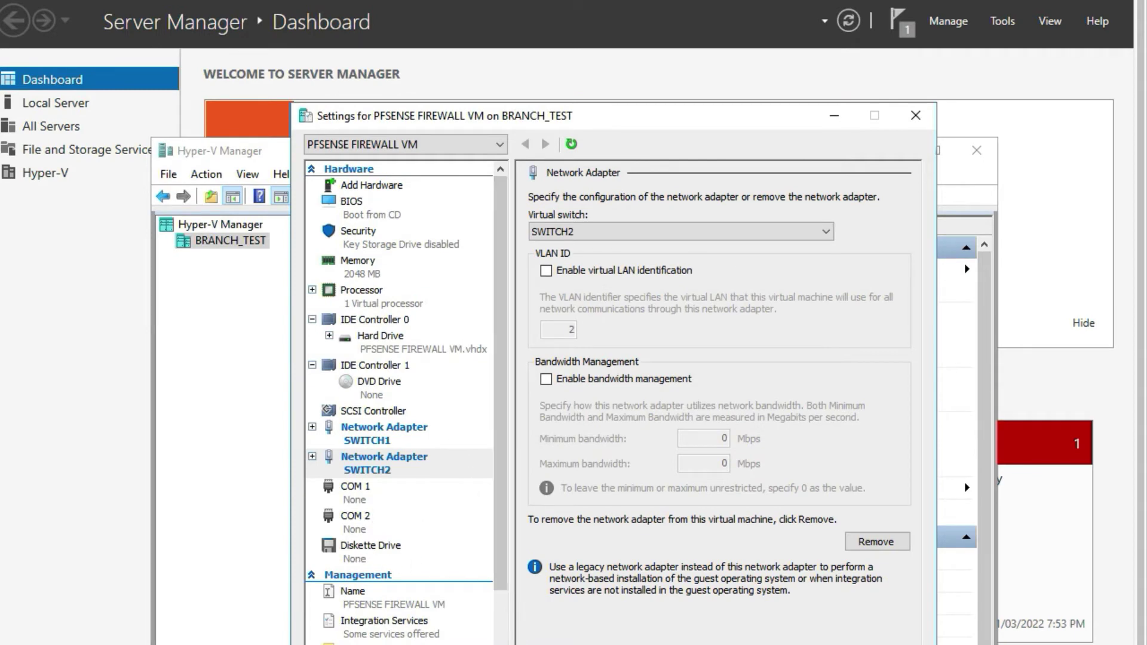
pyautogui.scroll(-3, 501, 635)
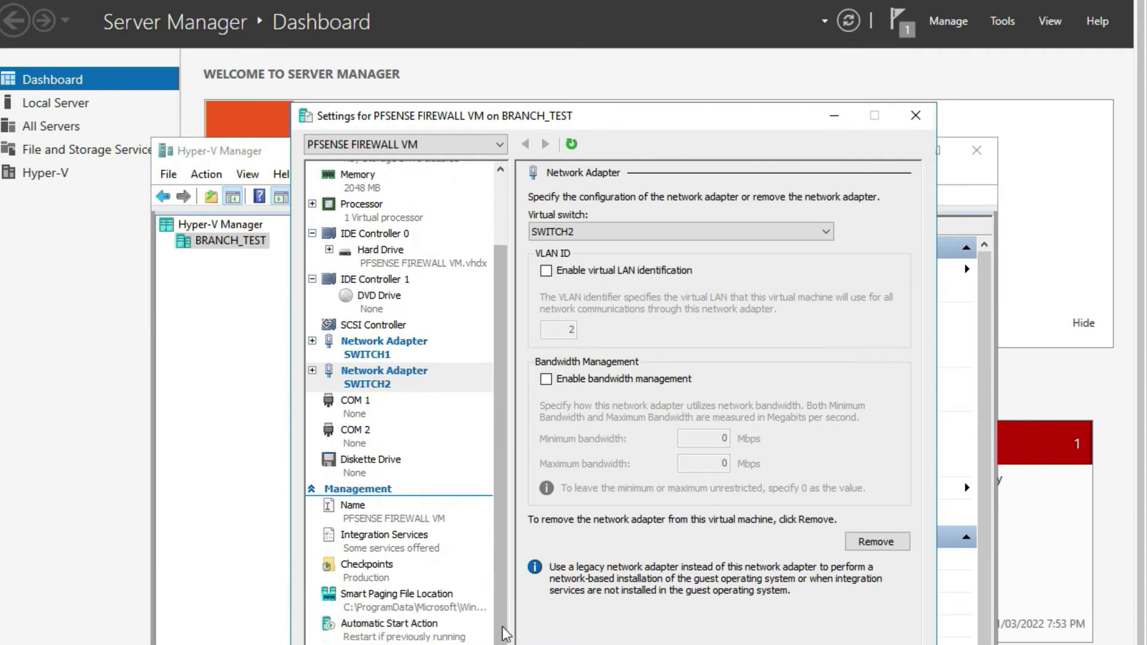
pyautogui.moveTo(507, 633); pyautogui.dragTo(526, 411)
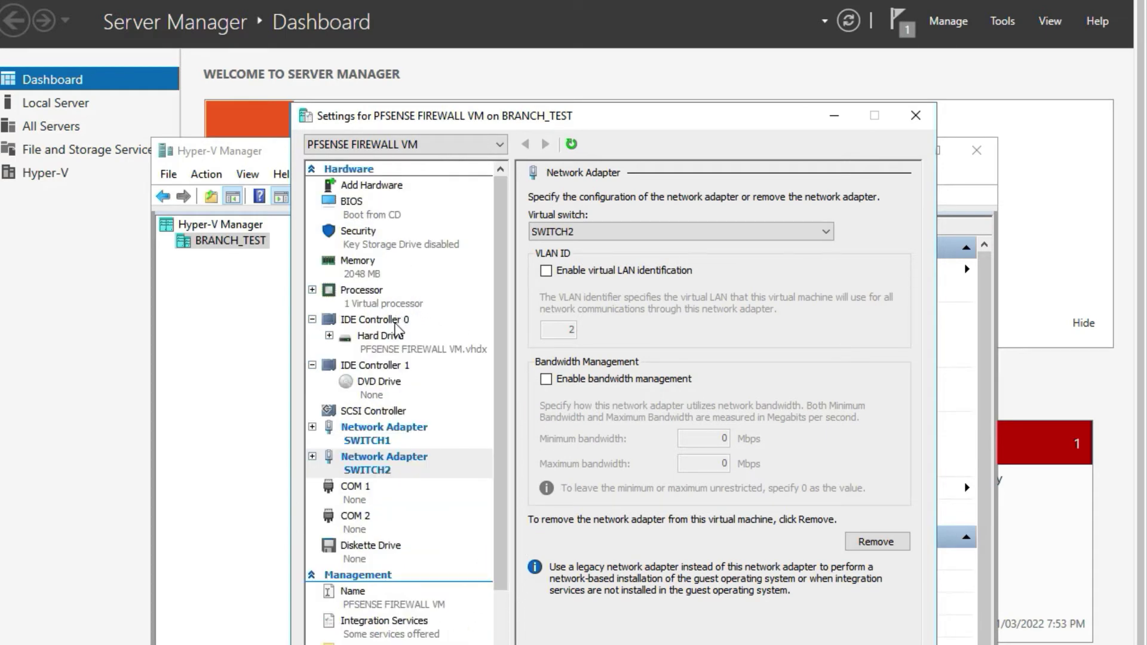
# Load pfSense-CE-2.6.0-RELEASE-amd64.iso from C:\IT SOFTWARES into the DVD drive and apply.
pyautogui.click(383, 387)
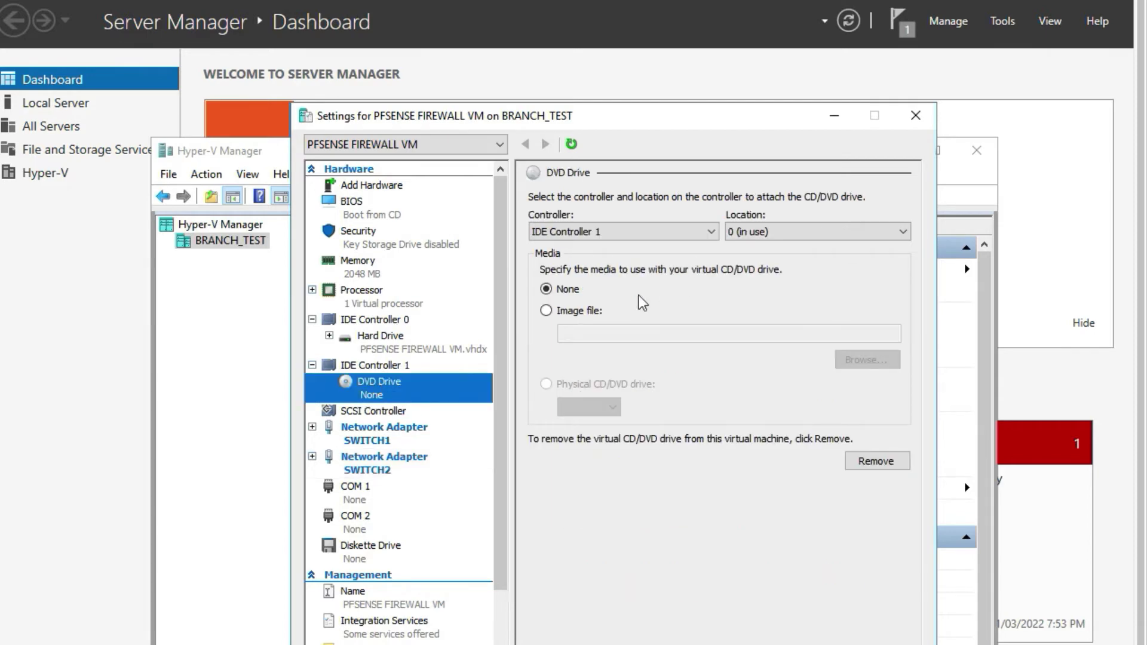
pyautogui.click(546, 310)
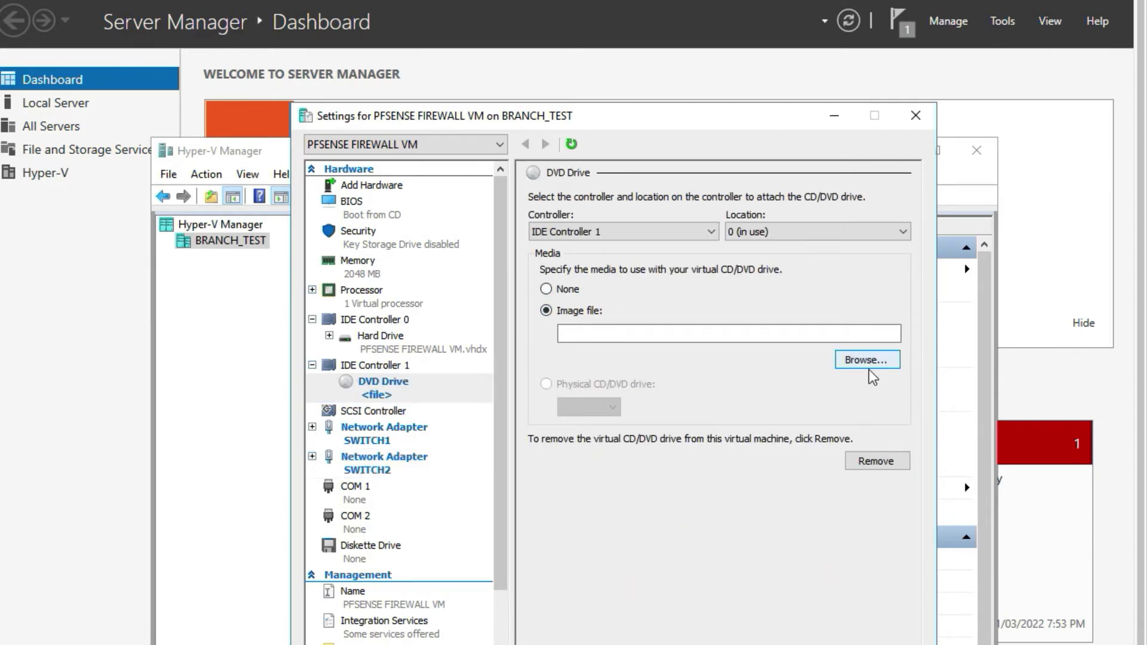
pyautogui.click(868, 365)
pyautogui.click(363, 367)
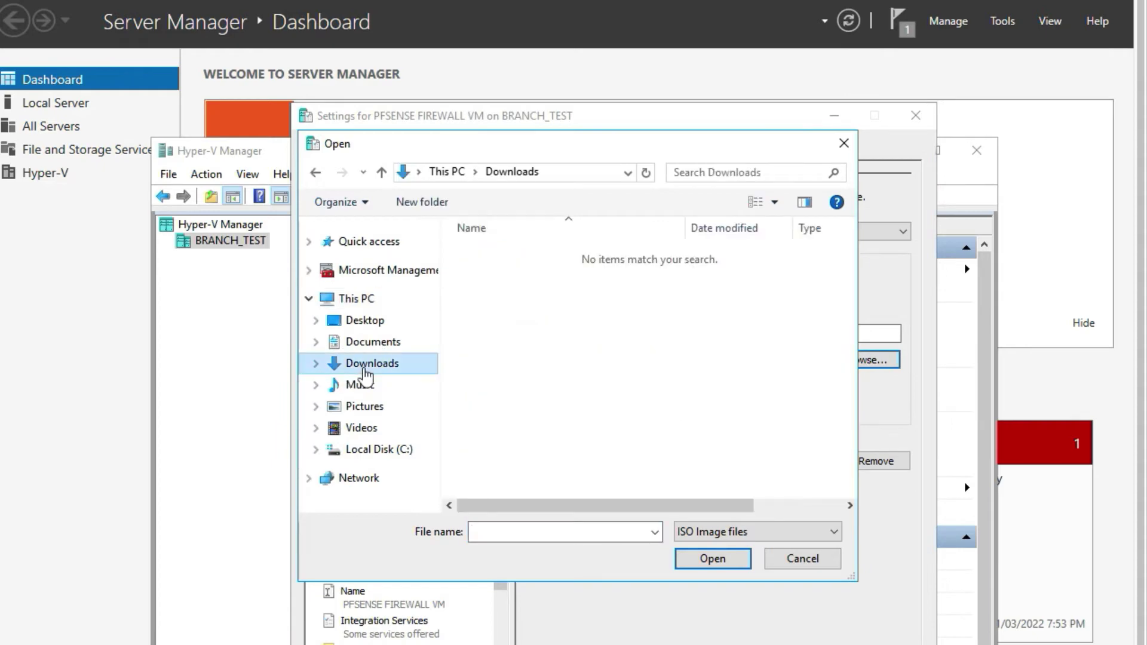
pyautogui.click(380, 452)
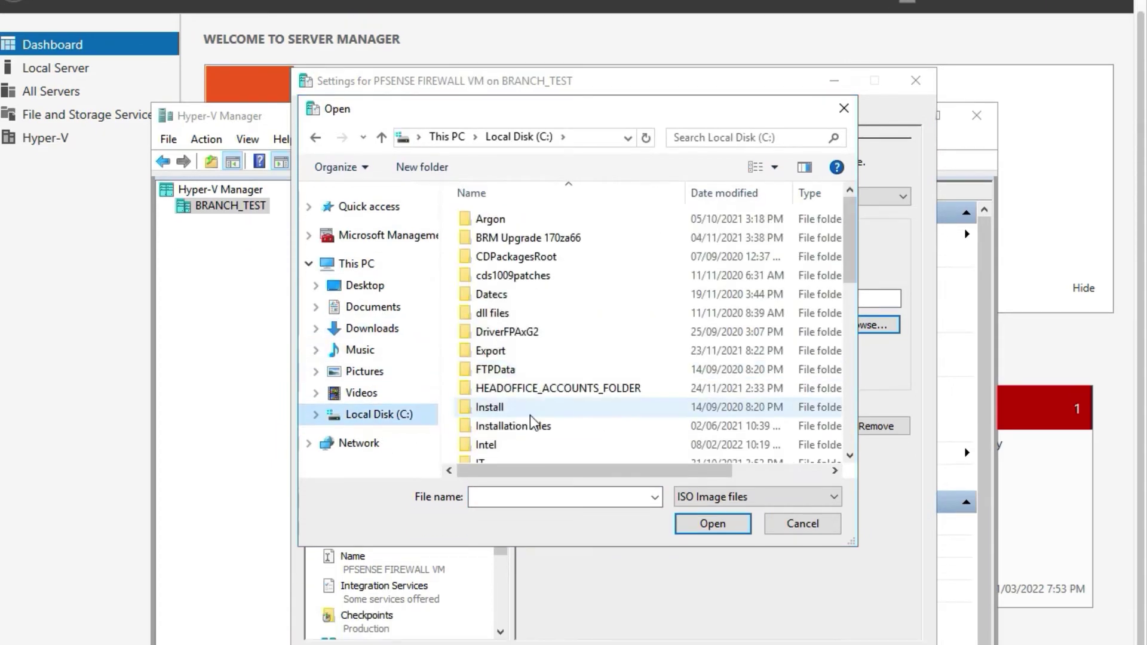
pyautogui.moveTo(850, 285); pyautogui.dragTo(849, 358)
pyautogui.doubleClick(545, 290)
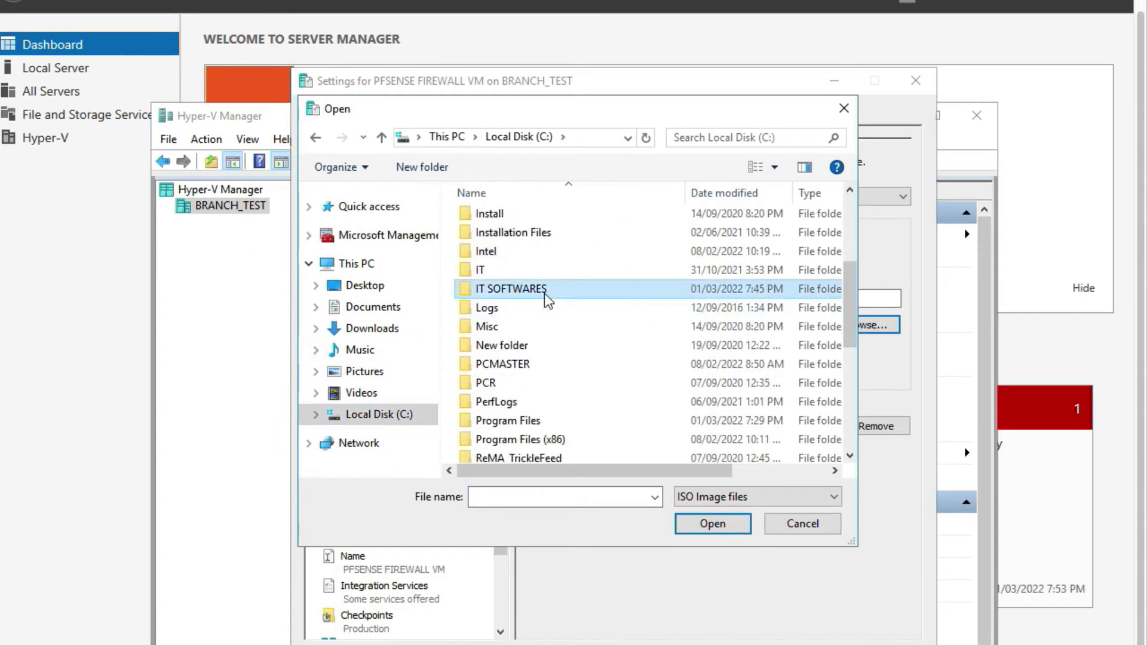
pyautogui.moveTo(849, 238); pyautogui.dragTo(849, 386)
pyautogui.click(627, 415)
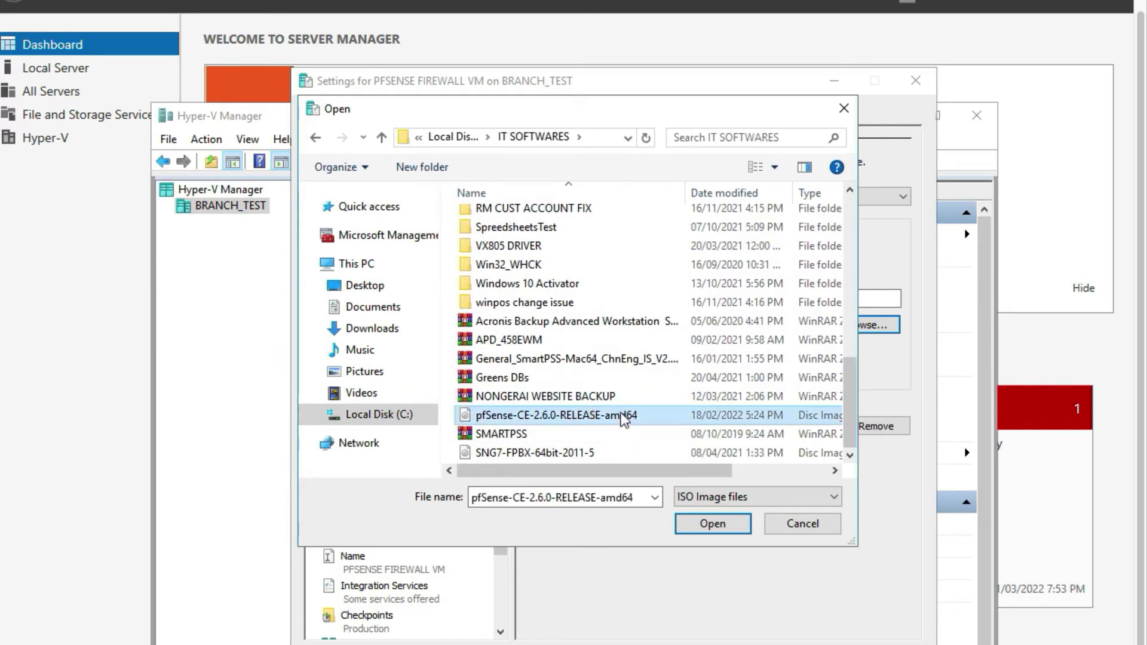
pyautogui.click(702, 518)
pyautogui.click(869, 641)
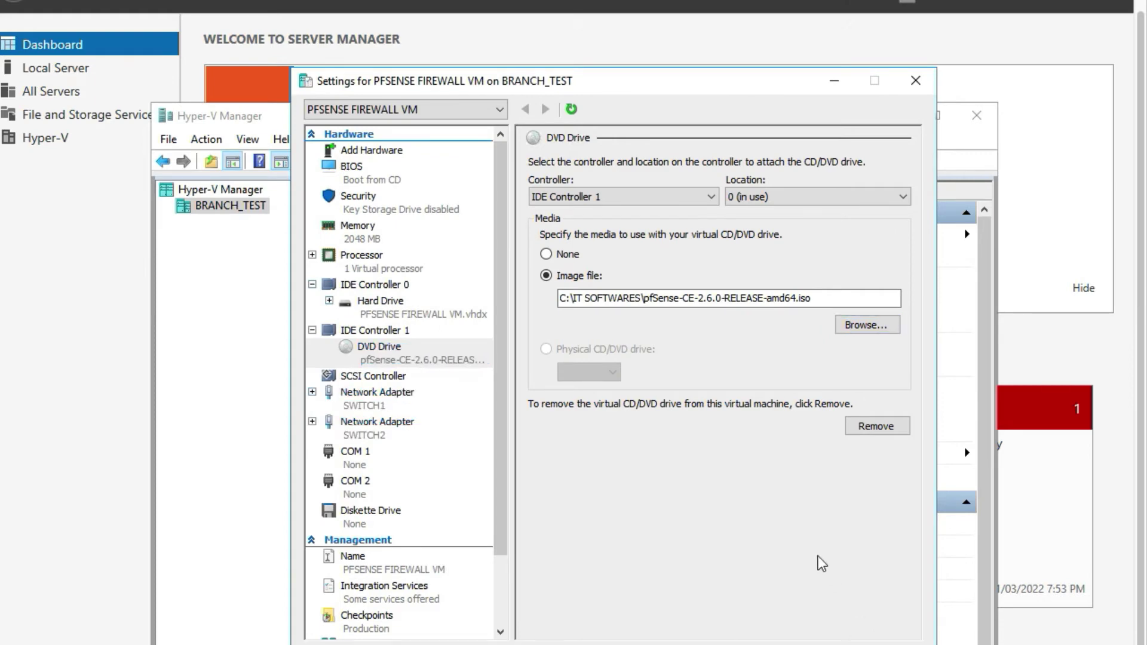
pyautogui.press('Return')
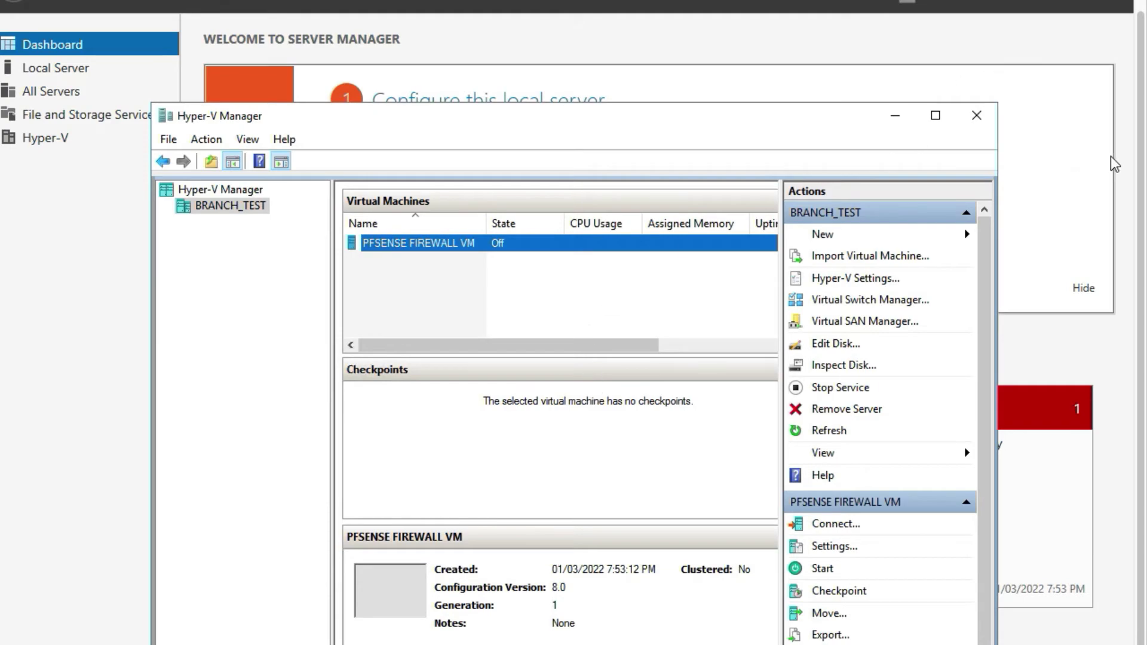
# Start the PFSENSE FIREWALL VM and open a console connection to it.
pyautogui.scroll(2, 1113, 164)
pyautogui.press('super+Home')
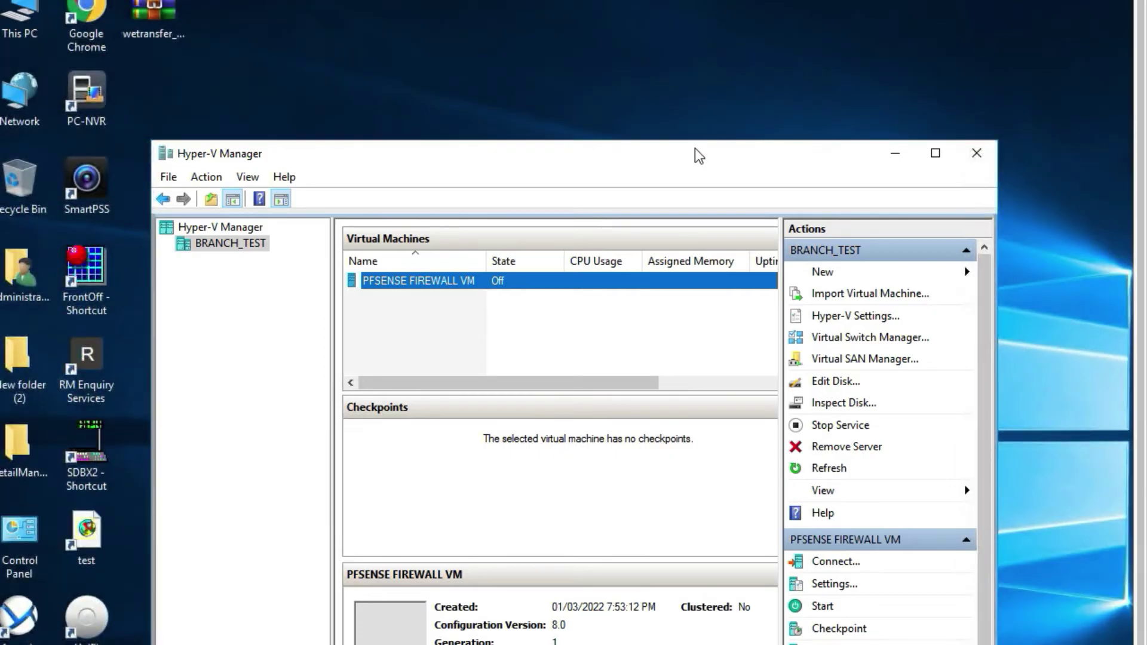
pyautogui.moveTo(669, 149); pyautogui.dragTo(708, 77)
pyautogui.rightClick(529, 190)
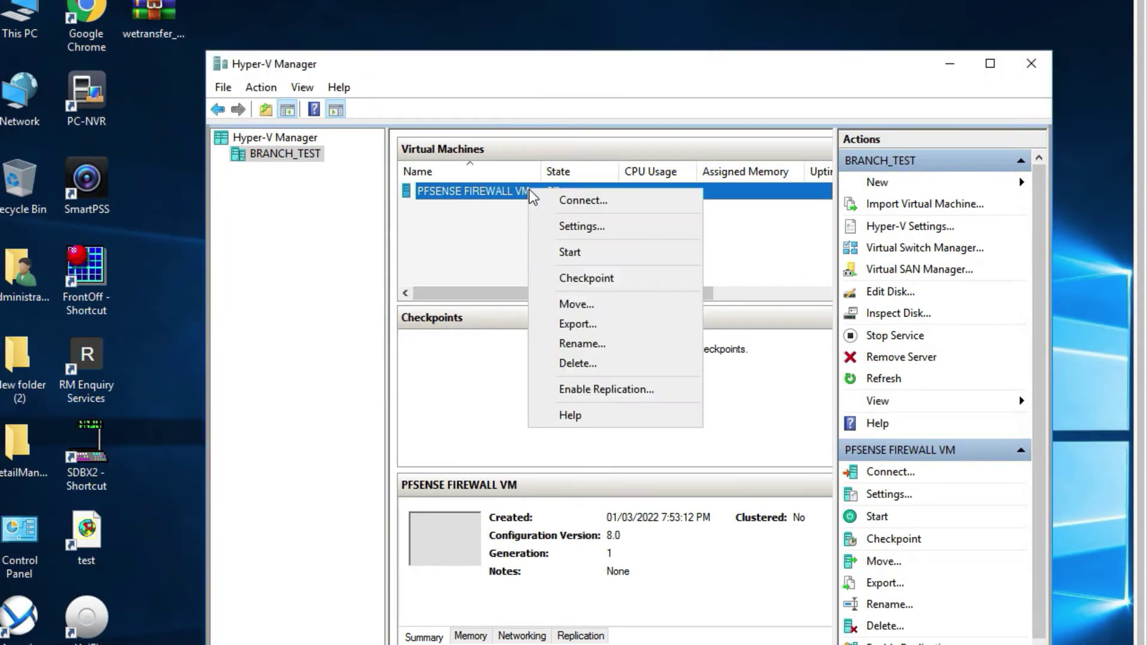
pyautogui.click(589, 258)
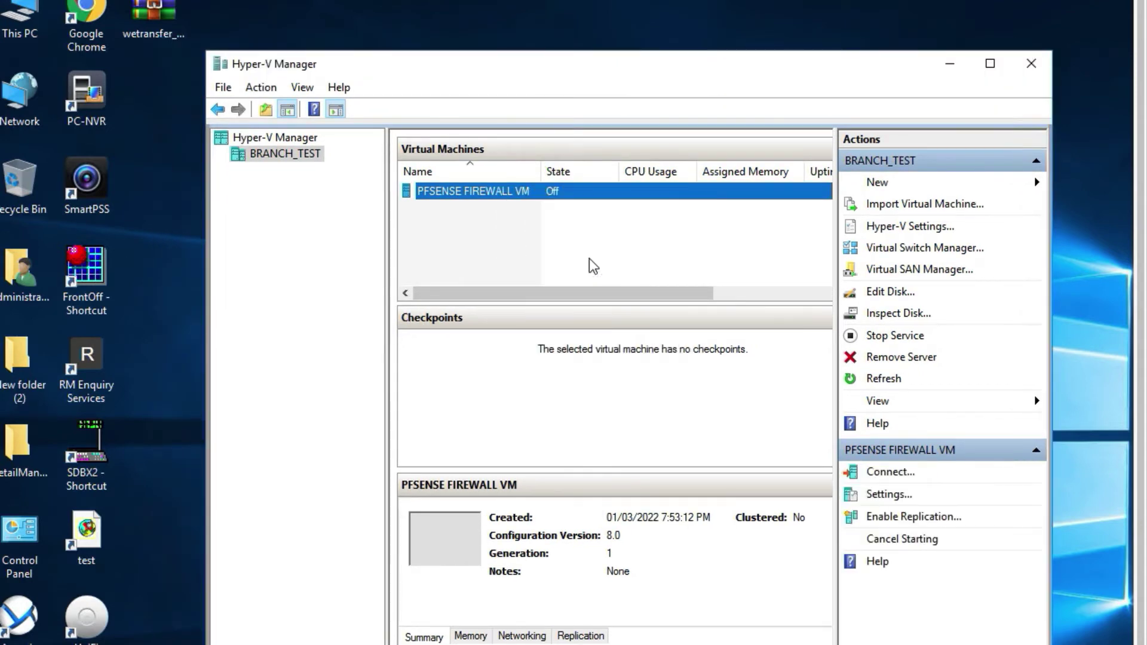
pyautogui.rightClick(586, 198)
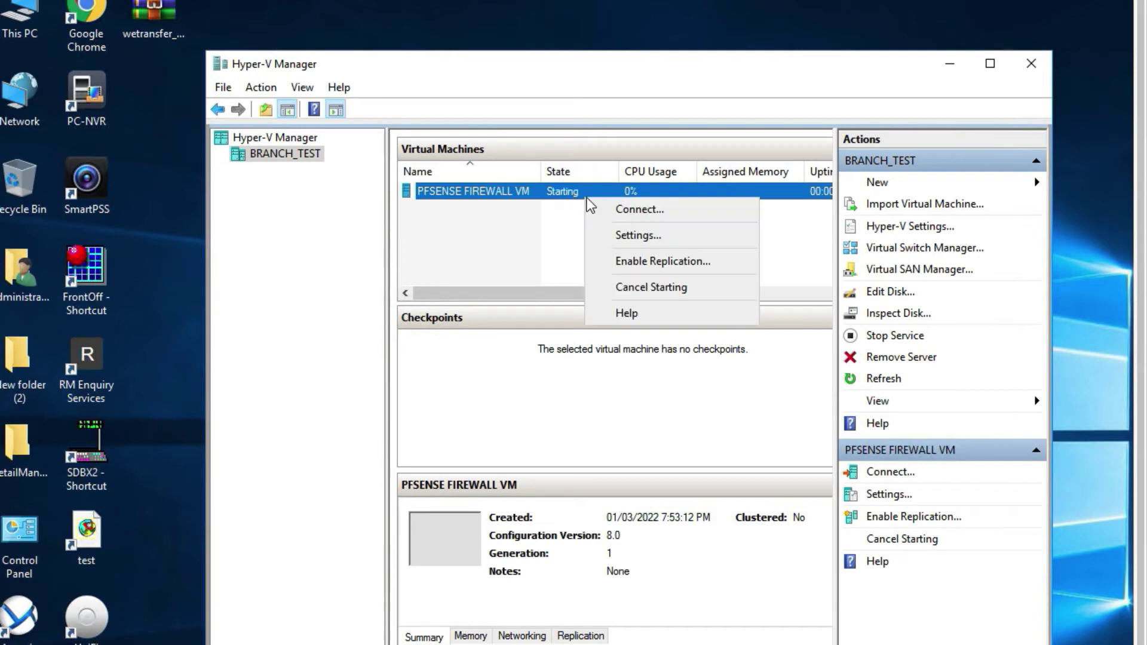
pyautogui.click(621, 206)
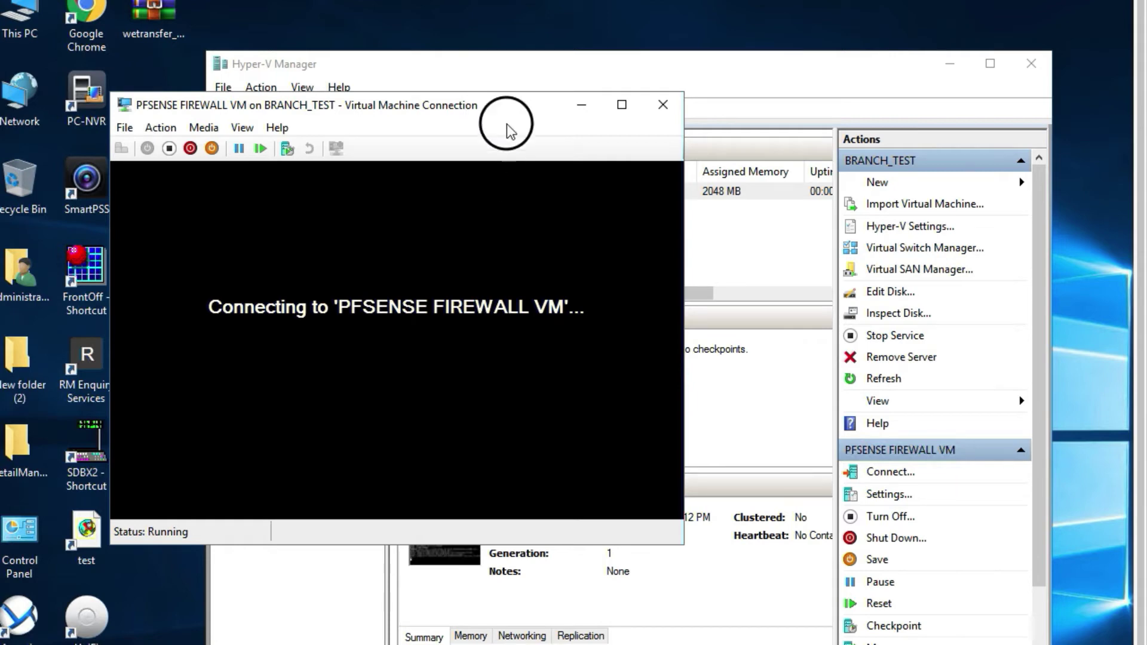
# Accept the notice and begin installing with the default keymap and Auto (ZFS) partitioning.
pyautogui.moveTo(502, 101); pyautogui.dragTo(556, 122)
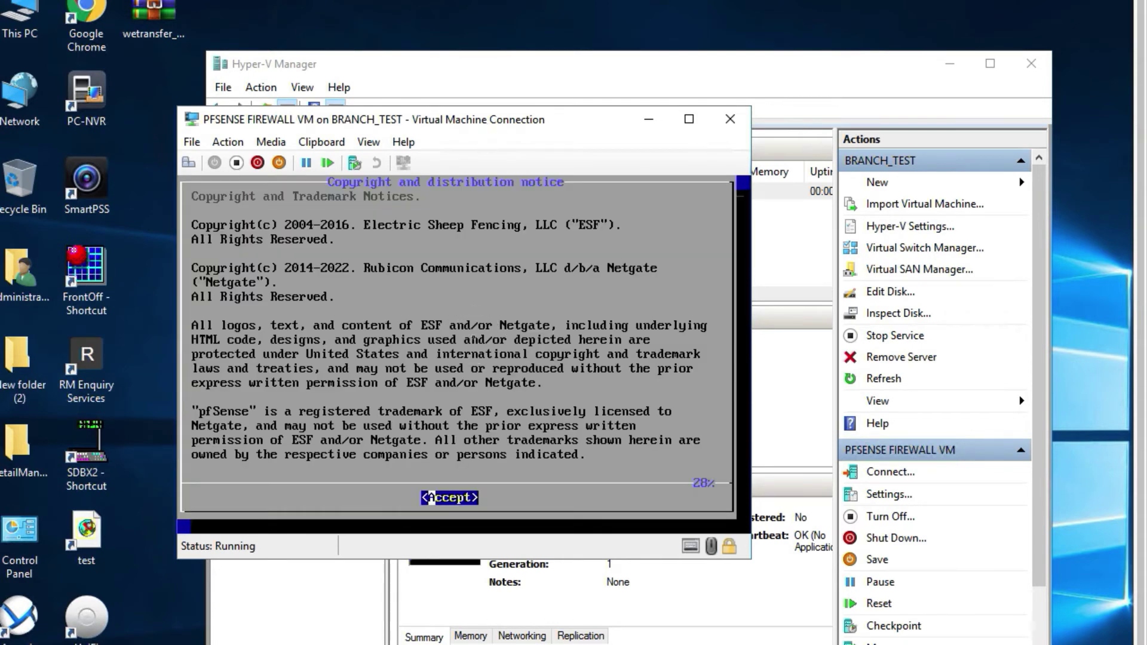
pyautogui.press('Return')
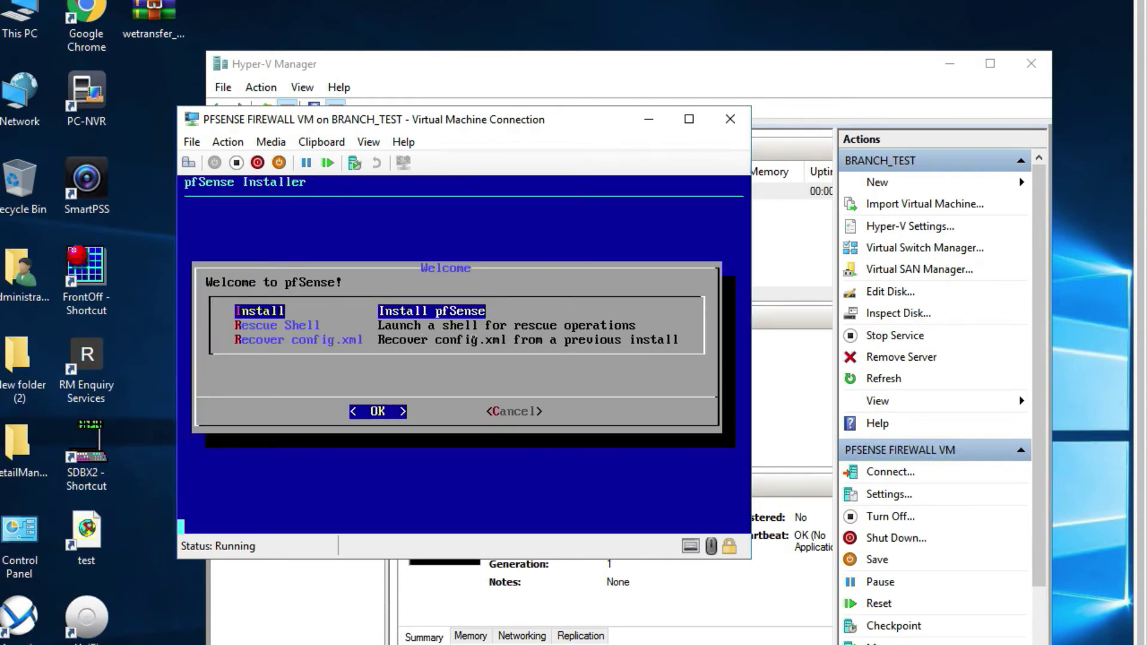
pyautogui.press('Return')
pyautogui.press('Return')
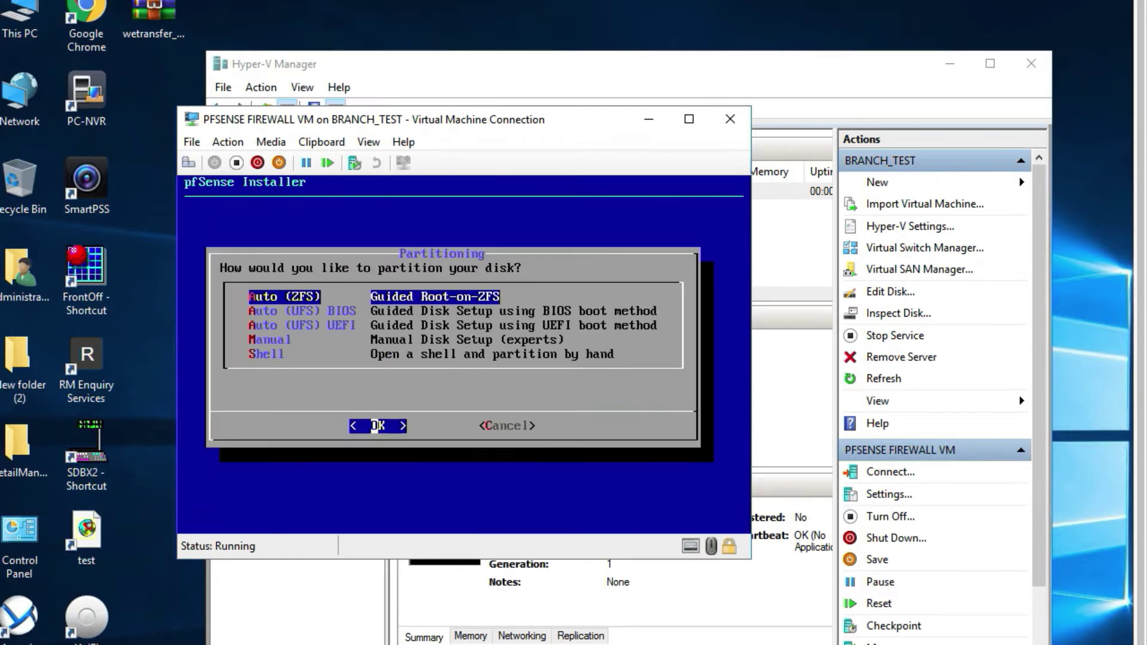
pyautogui.press('Return')
pyautogui.press('Return')
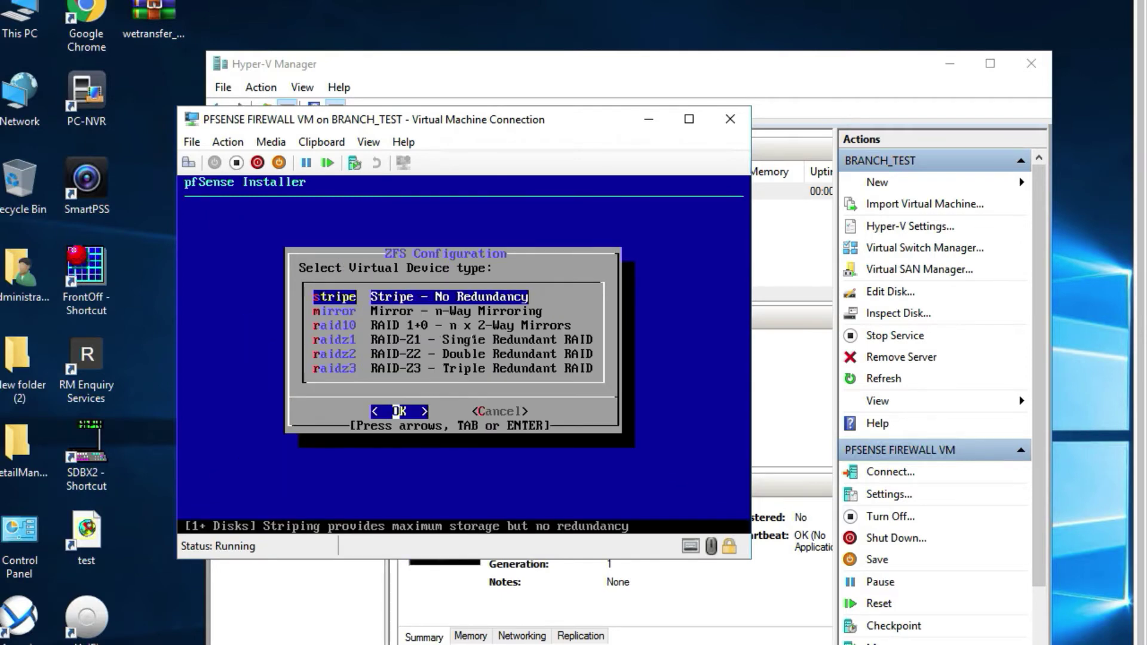
pyautogui.press('Return')
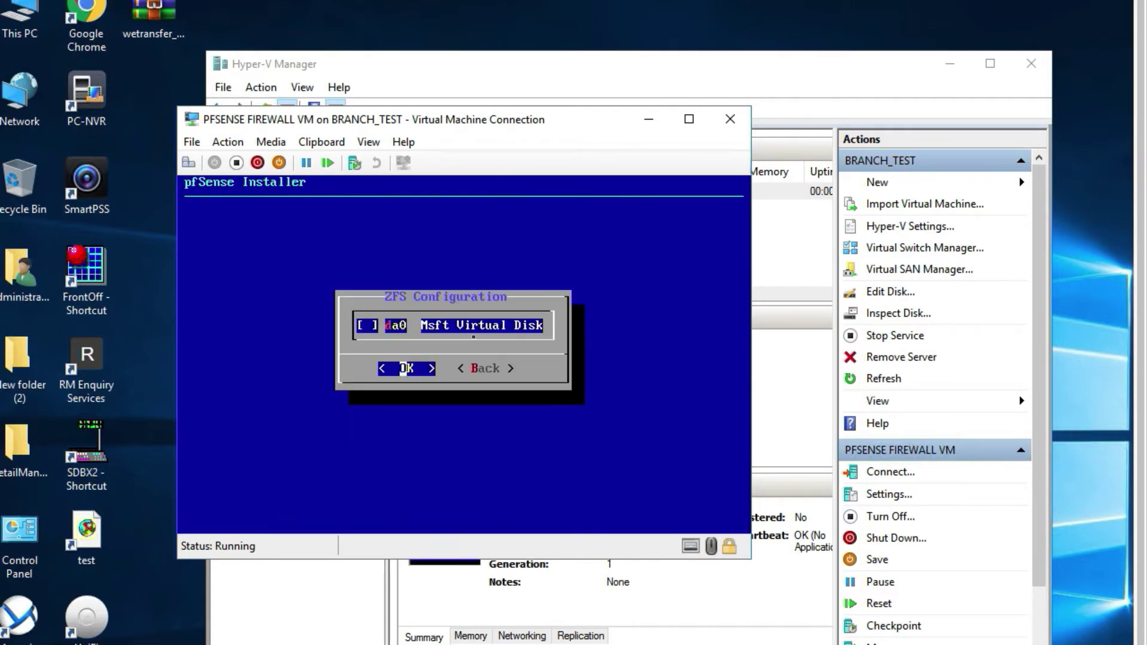
# Choose a ZFS stripe on disk da0 and confirm erasing it to start installation.
pyautogui.press('Right')
pyautogui.press('Left')
pyautogui.press('Return')
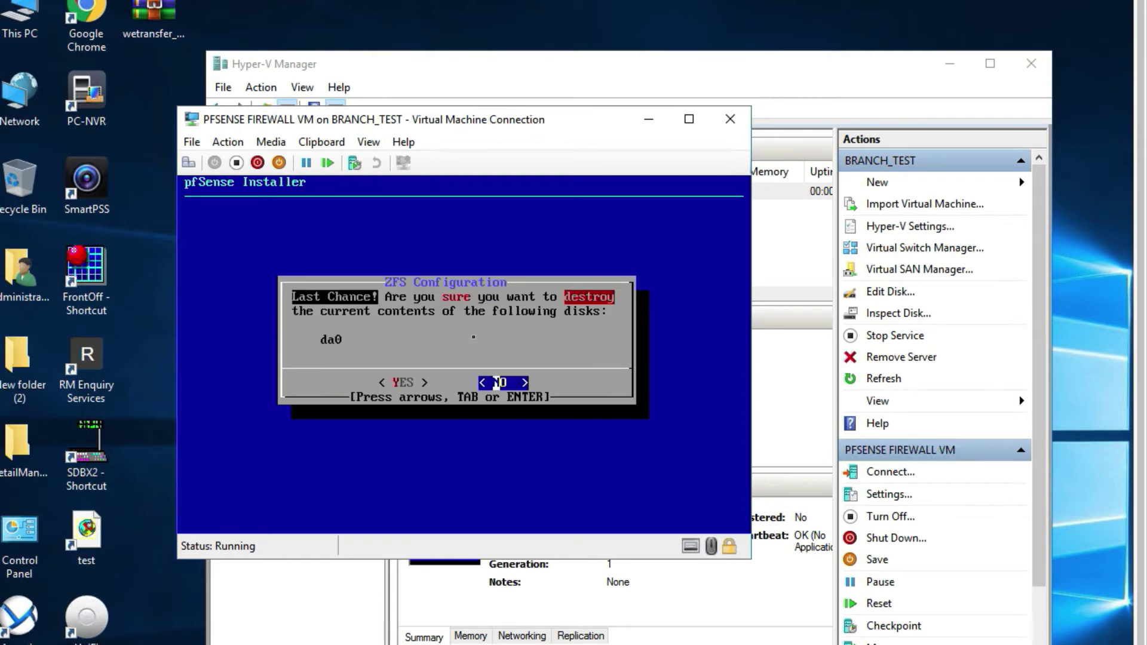
pyautogui.press('Left')
pyautogui.press('Return')
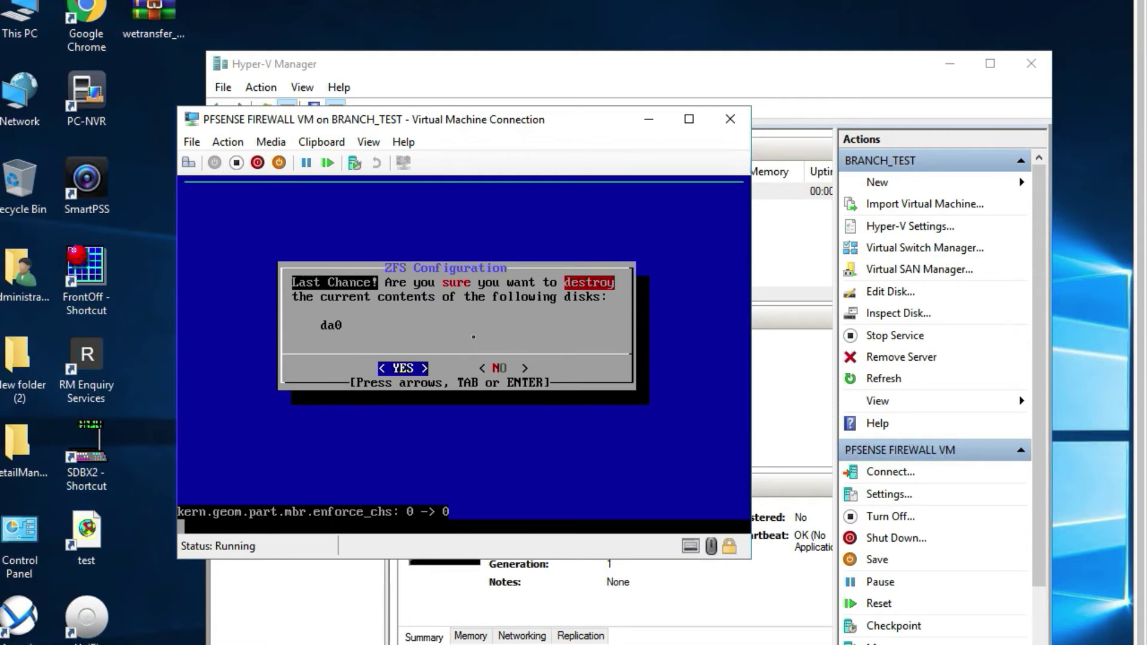
pyautogui.press('Return')
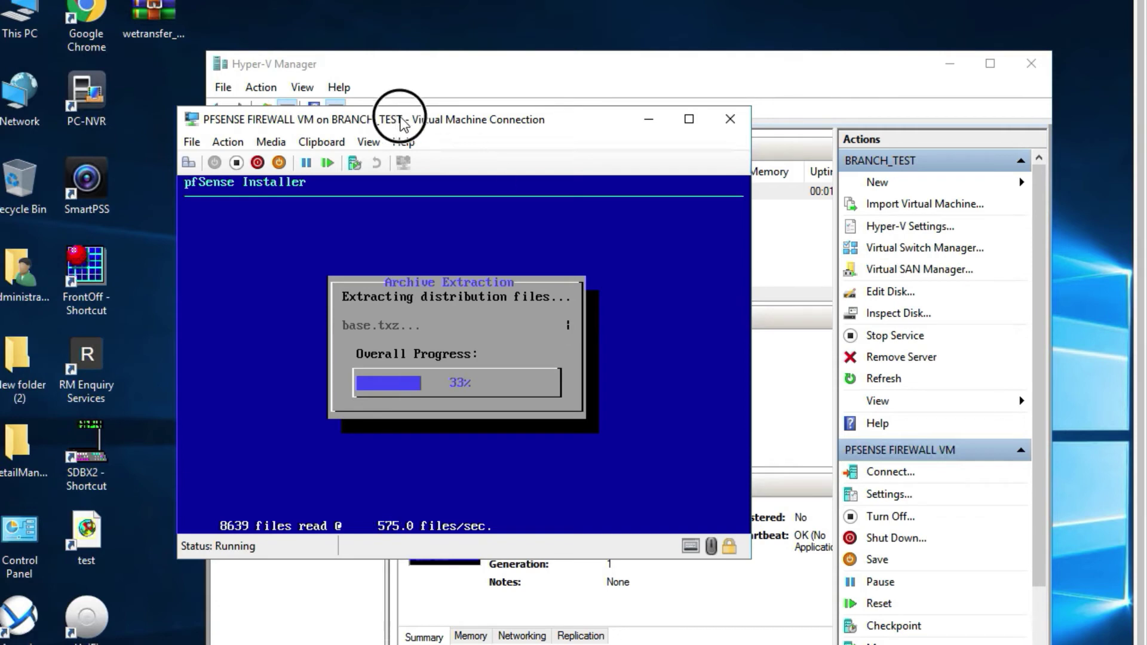
# Decline manual configuration and reboot the VM once installation completes.
pyautogui.moveTo(401, 123); pyautogui.dragTo(445, 125)
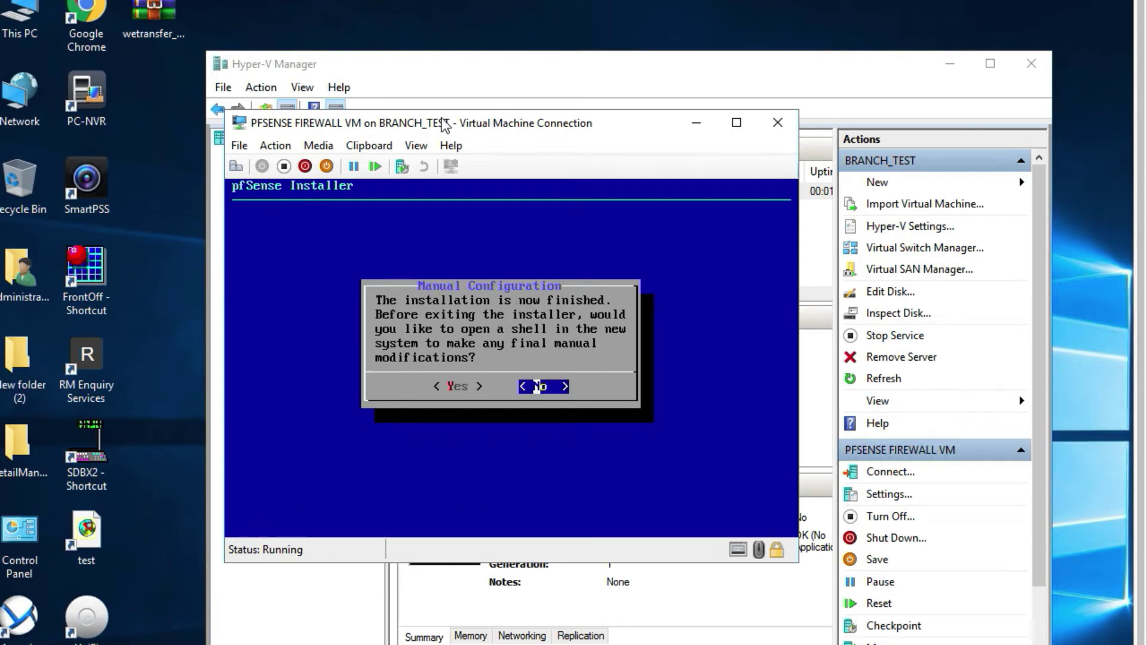
pyautogui.press('Return')
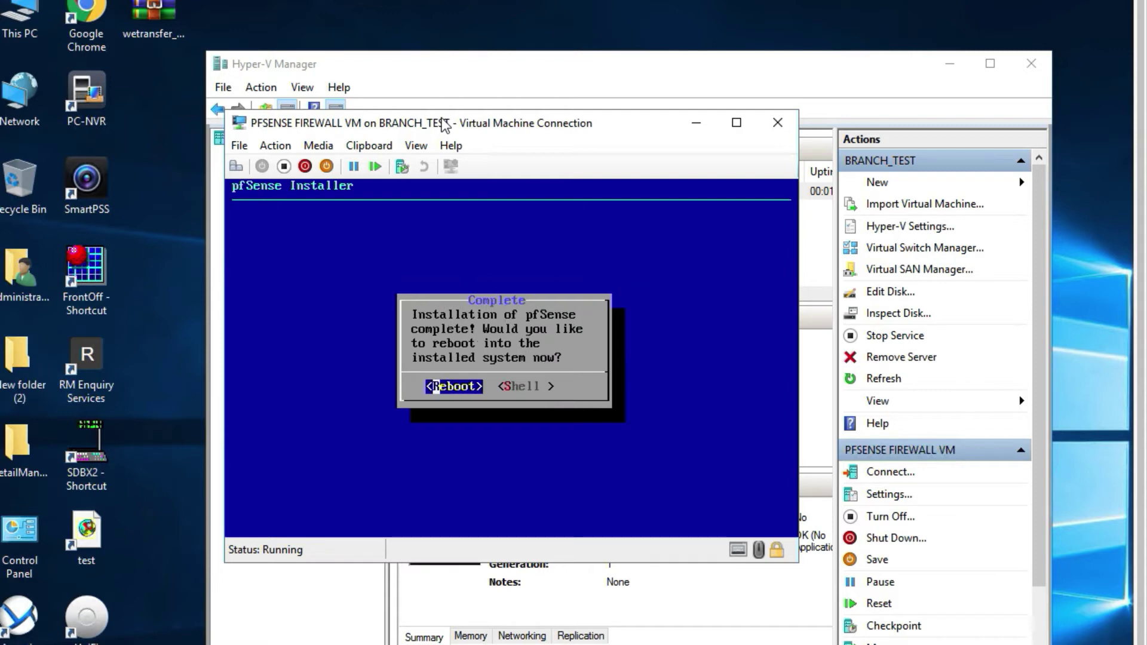
pyautogui.press('Return')
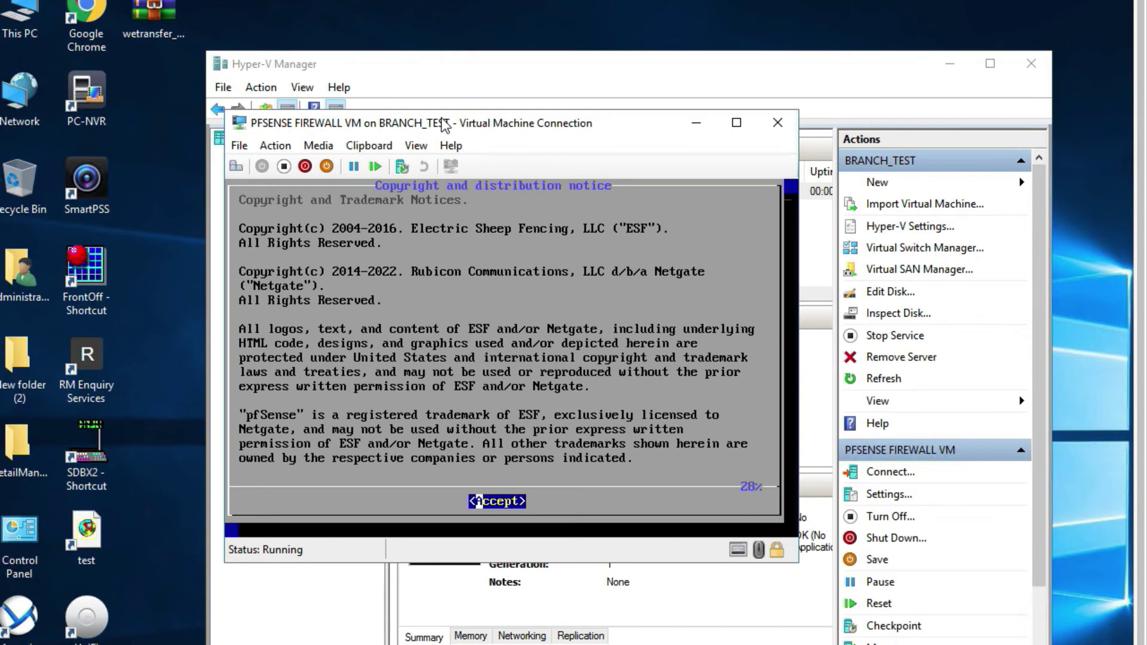
# Accept the notice again and cancel the installer instead of reinstalling.
pyautogui.press('Return')
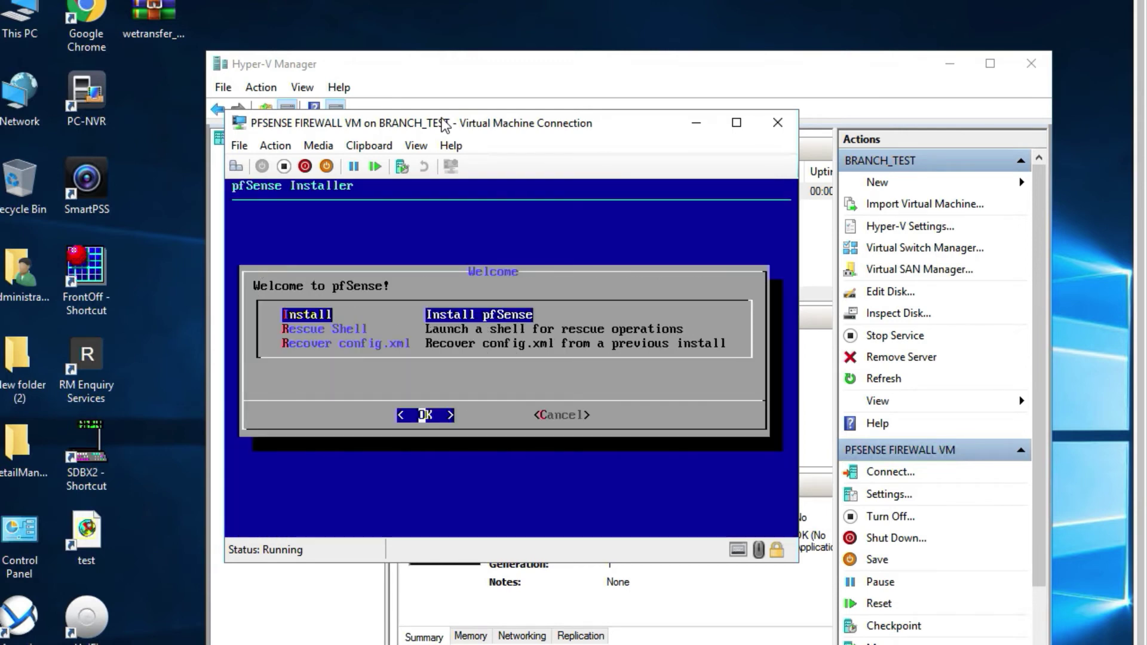
pyautogui.press('Tab')
pyautogui.press('Return')
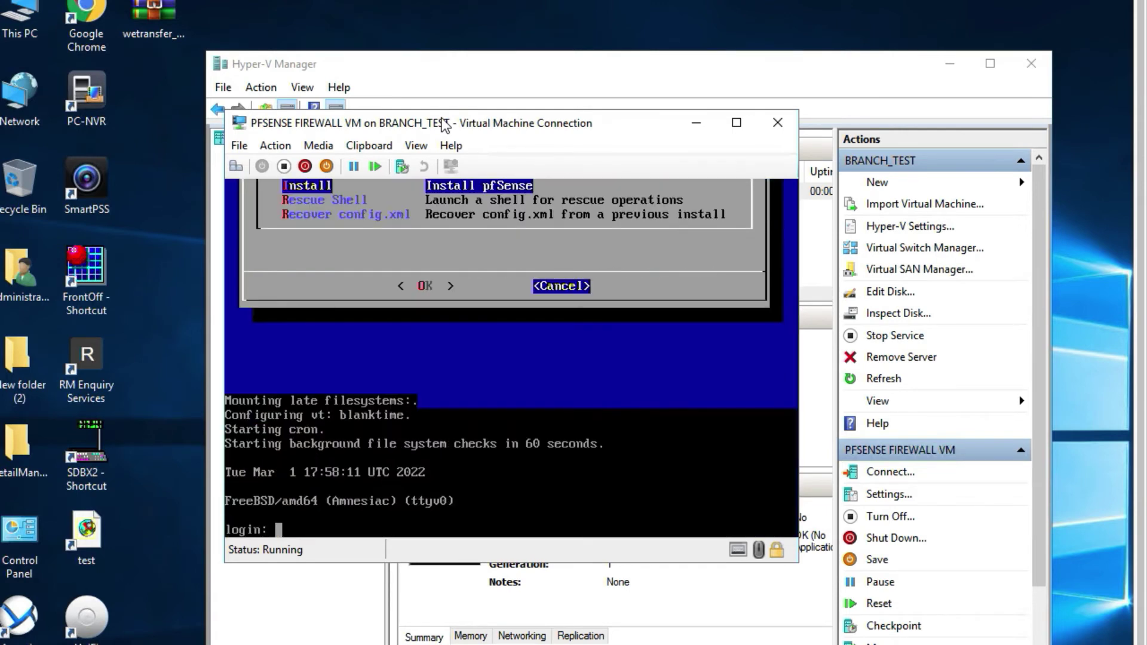
# Shut down the pfSense VM from the console toolbar and close the VM Connection window.
pyautogui.click(305, 166)
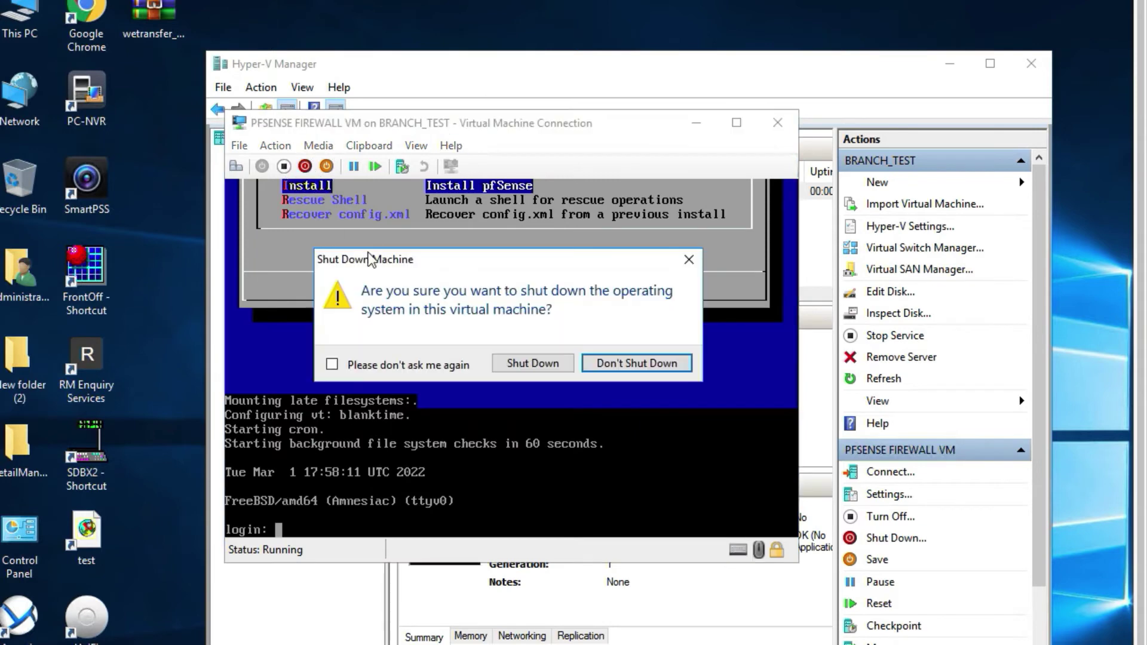
pyautogui.click(503, 365)
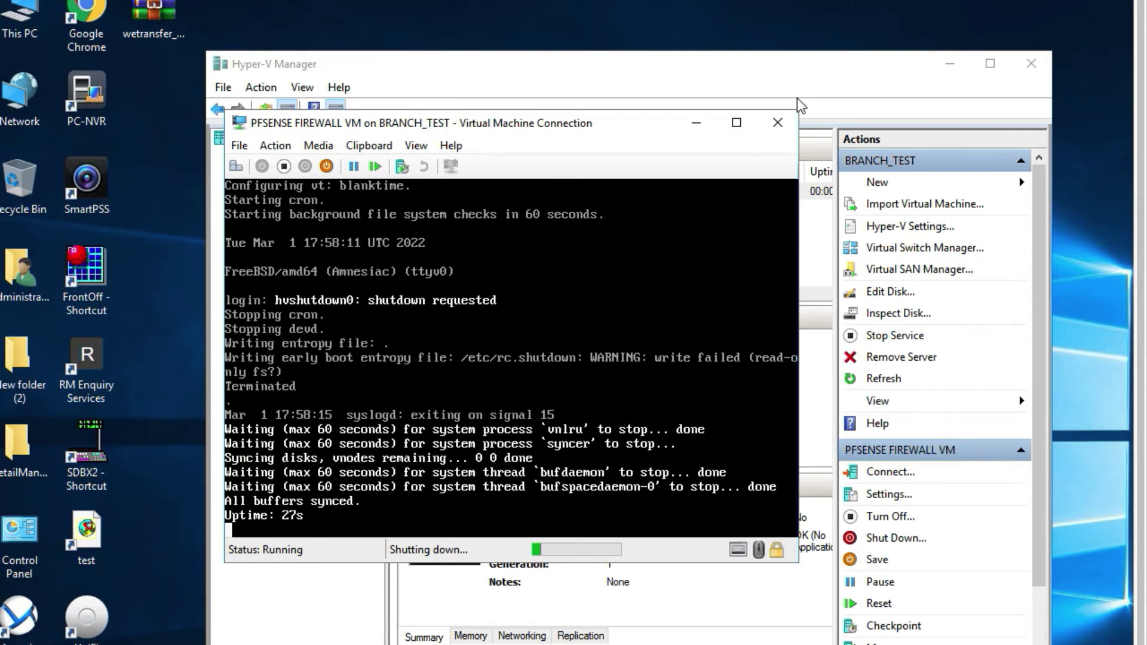
pyautogui.click(778, 122)
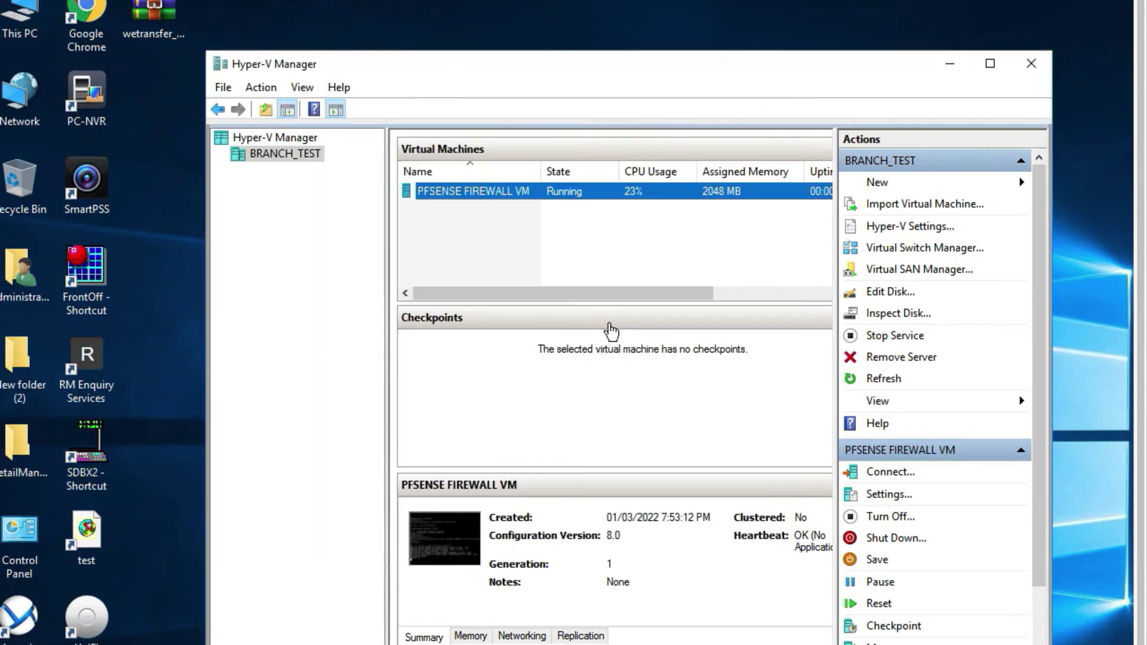
pyautogui.rightClick(527, 201)
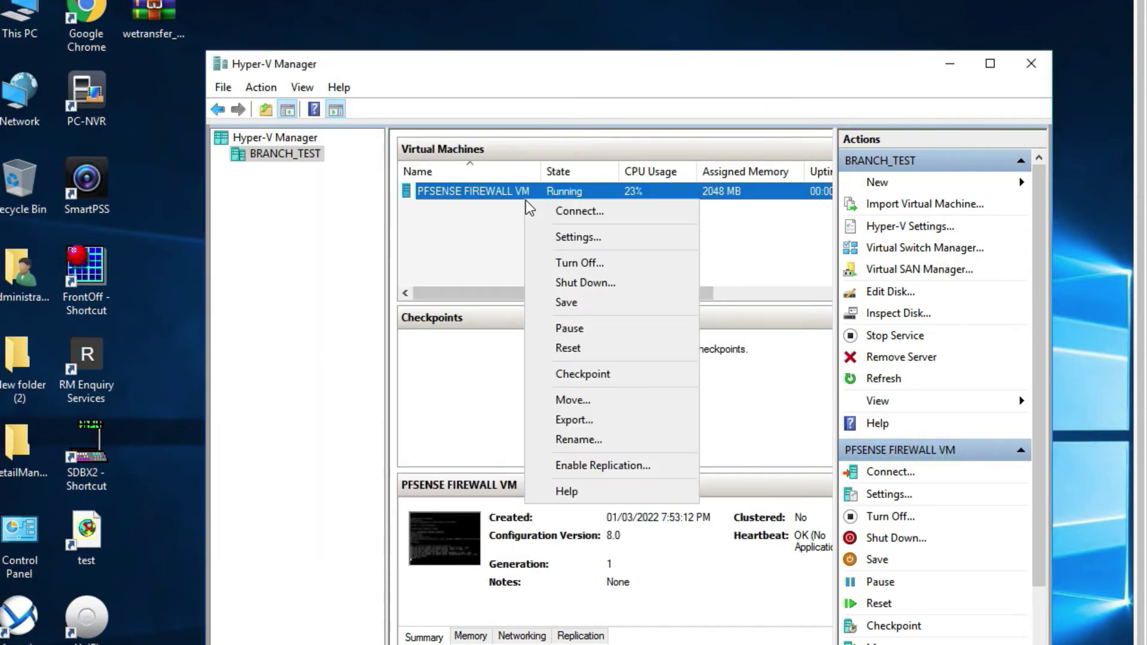
pyautogui.click(544, 237)
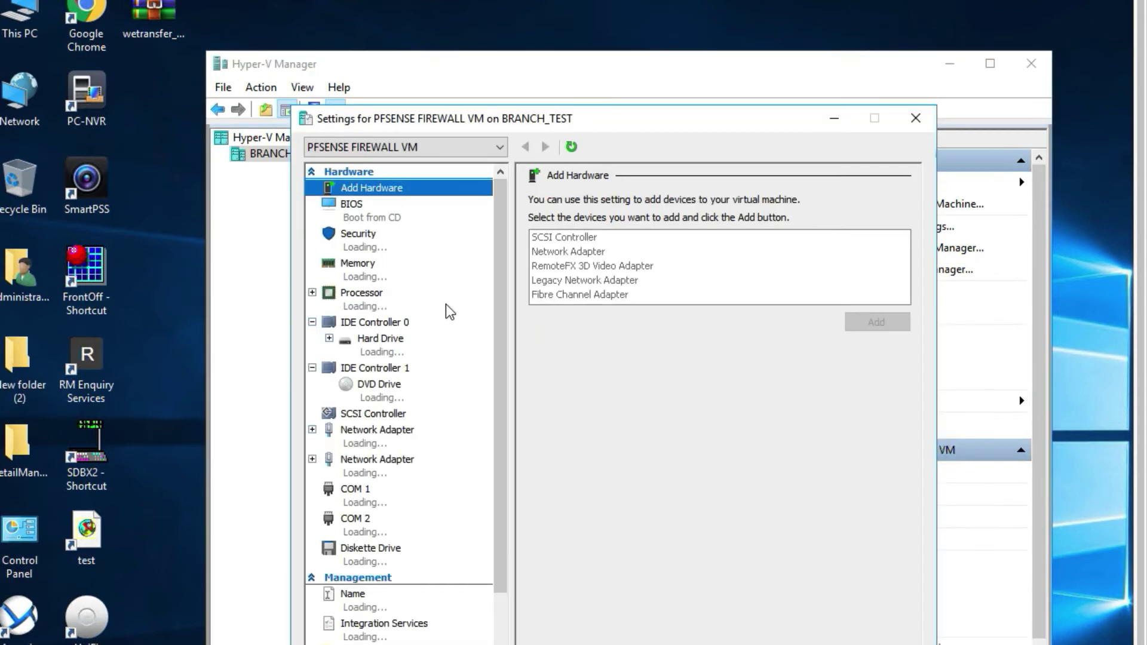
# Set the VM's DVD drive media to None, ejecting the pfSense ISO, and apply.
pyautogui.click(382, 394)
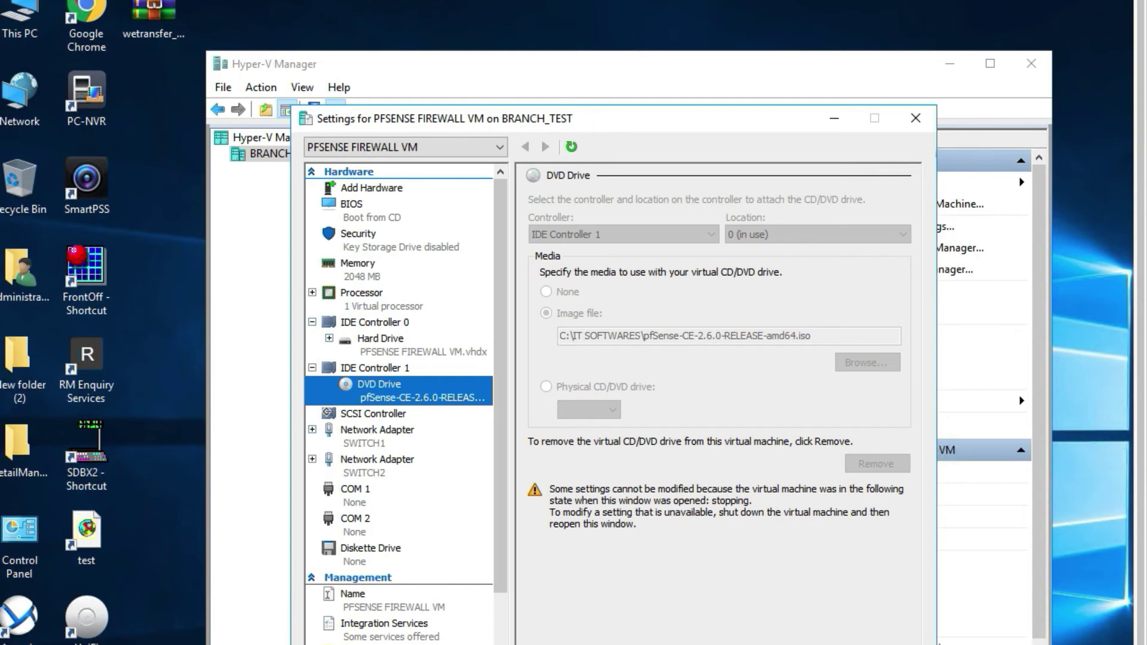
pyautogui.press('Escape')
pyautogui.rightClick(586, 188)
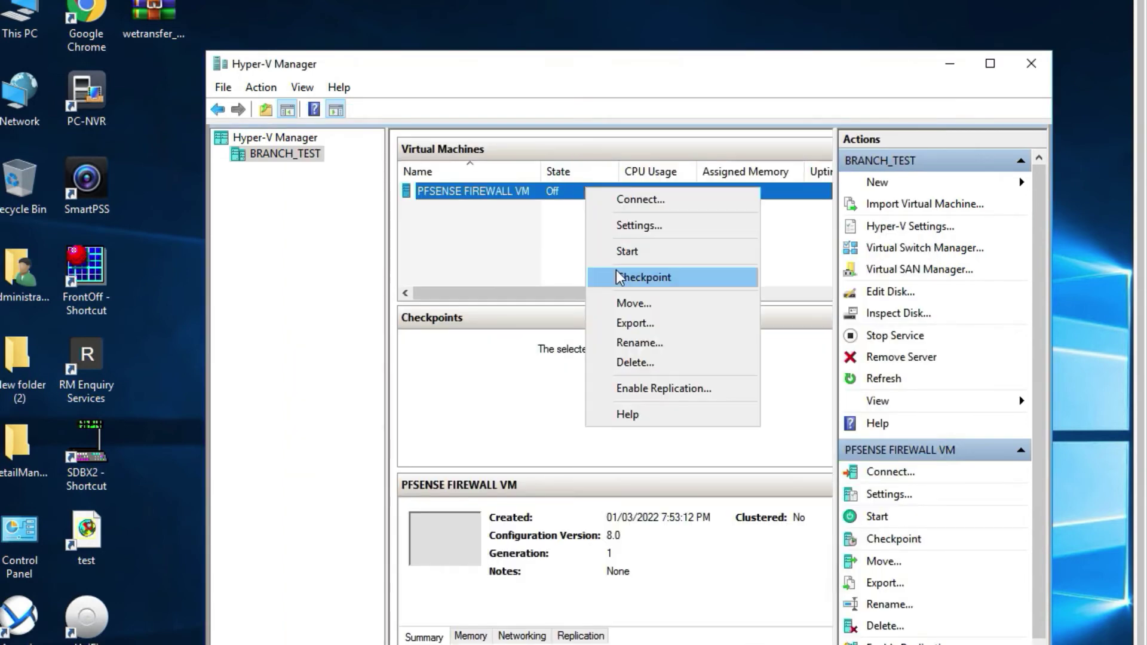
pyautogui.click(634, 227)
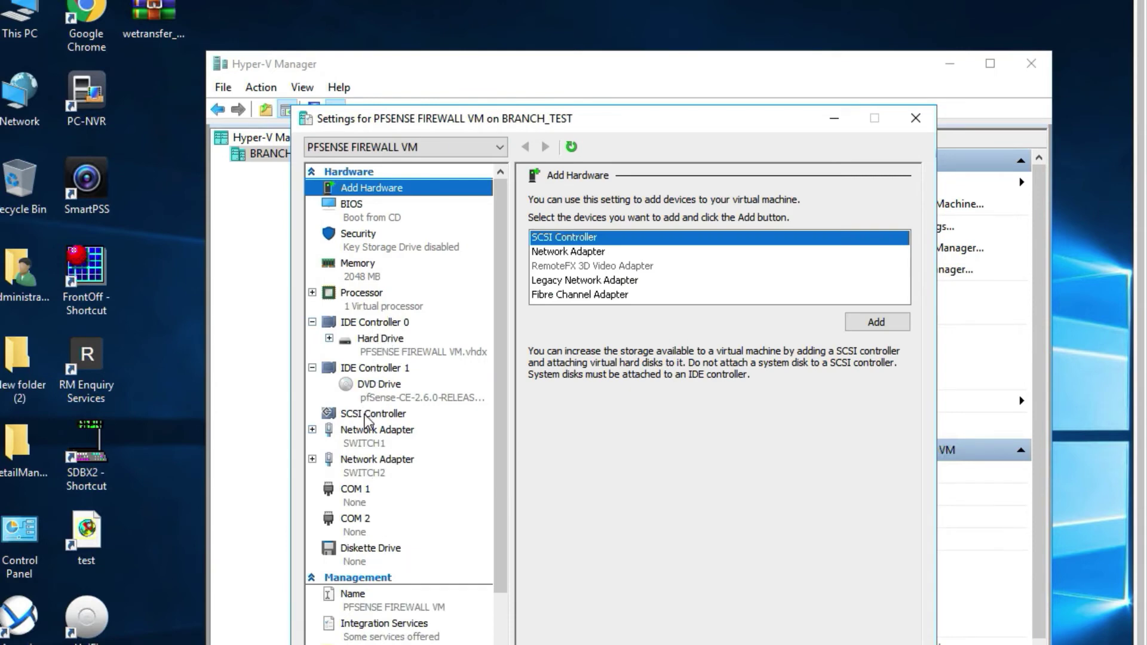
pyautogui.click(367, 431)
pyautogui.click(449, 386)
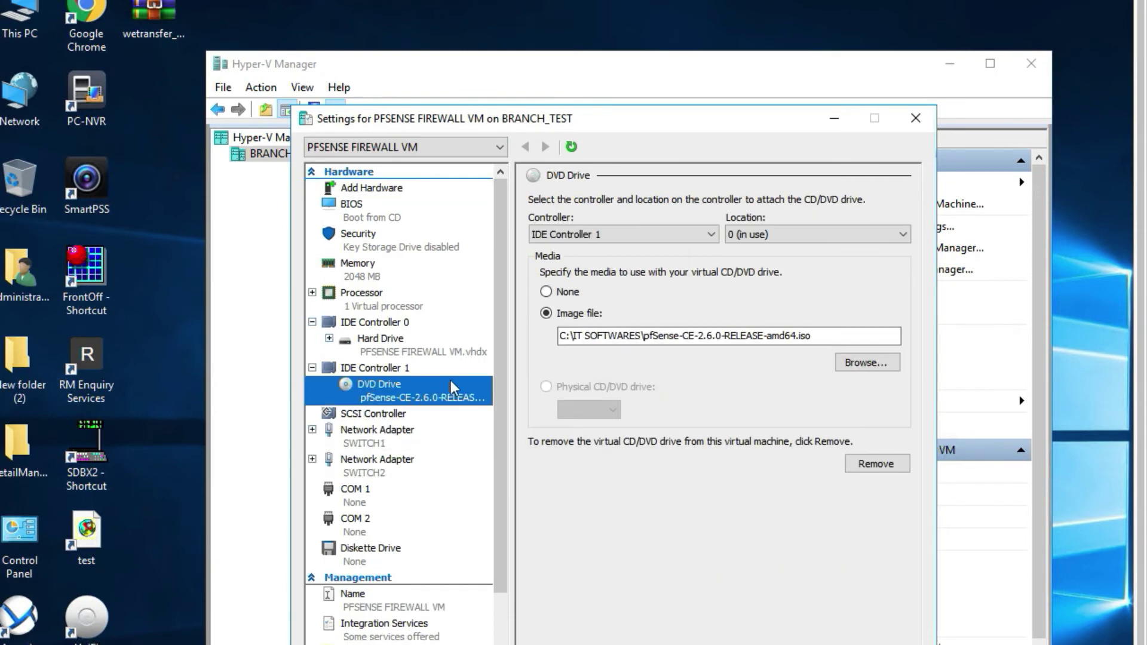
pyautogui.click(546, 292)
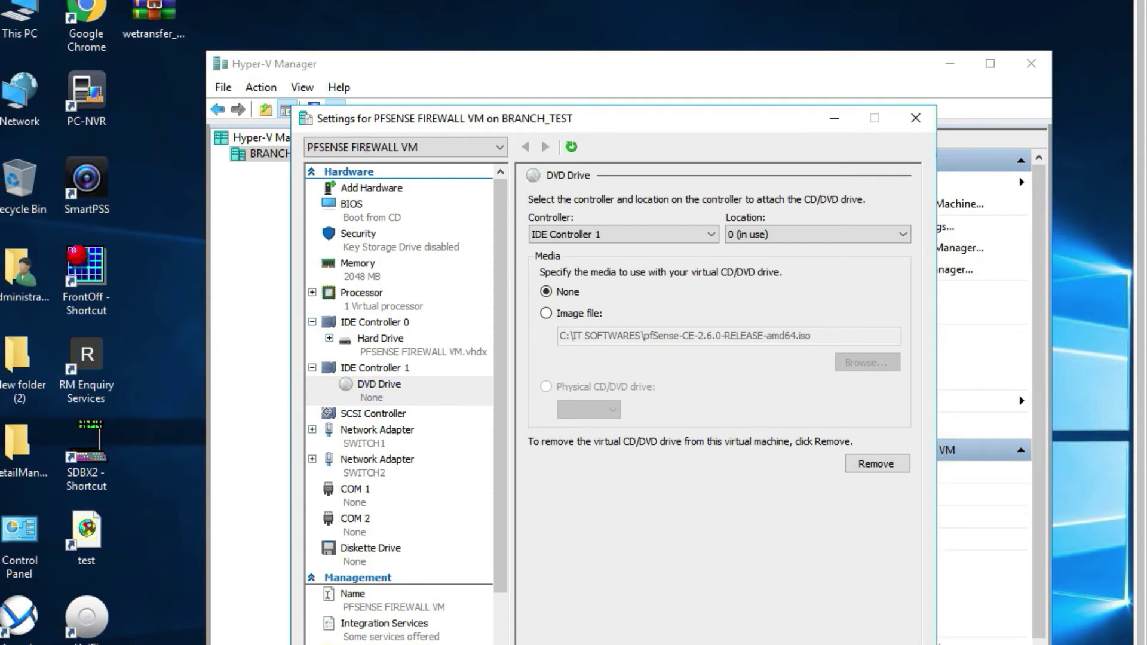
pyautogui.press('Return')
pyautogui.rightClick(535, 198)
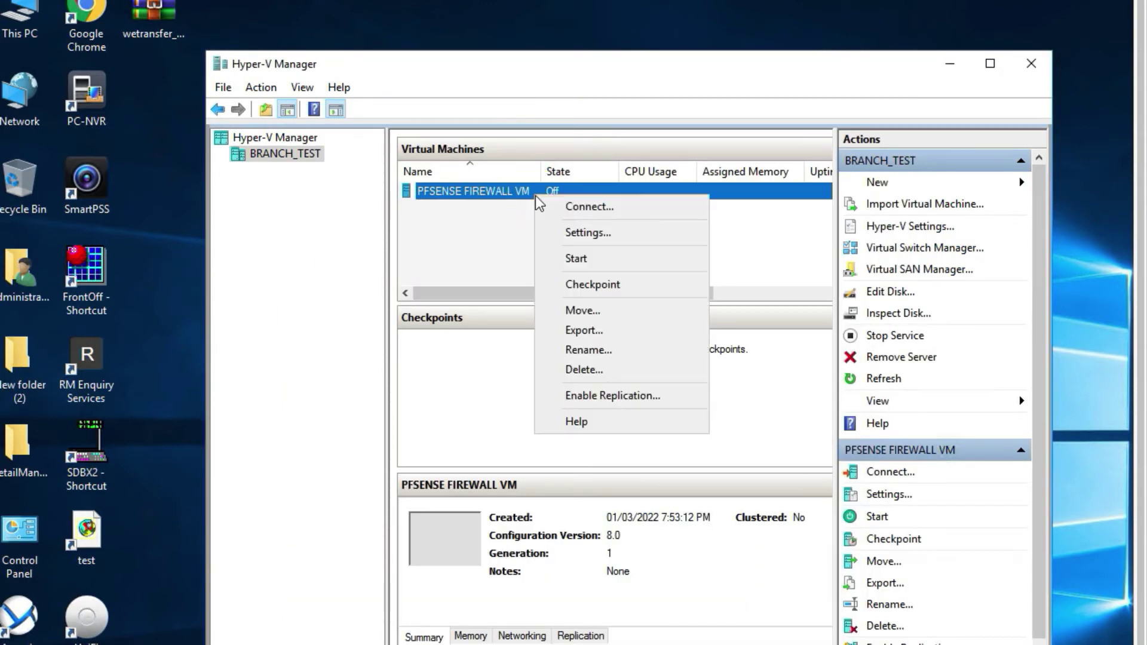
# Start the PFSENSE FIREWALL VM again and connect to its console to watch it boot.
pyautogui.click(575, 256)
pyautogui.rightClick(554, 189)
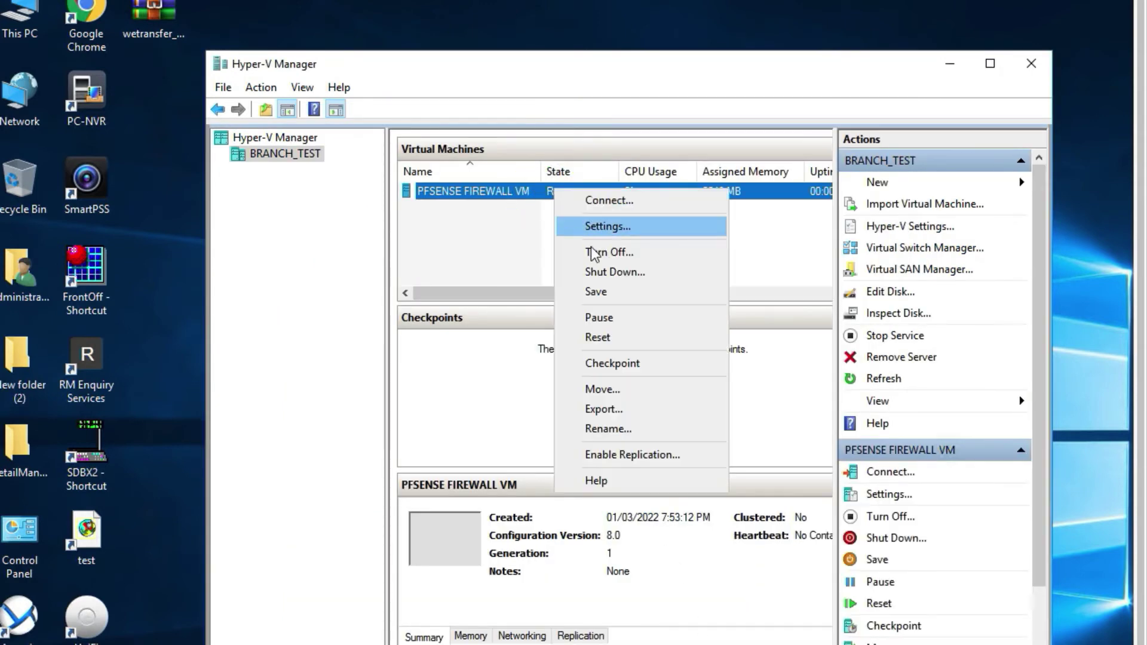
pyautogui.click(607, 199)
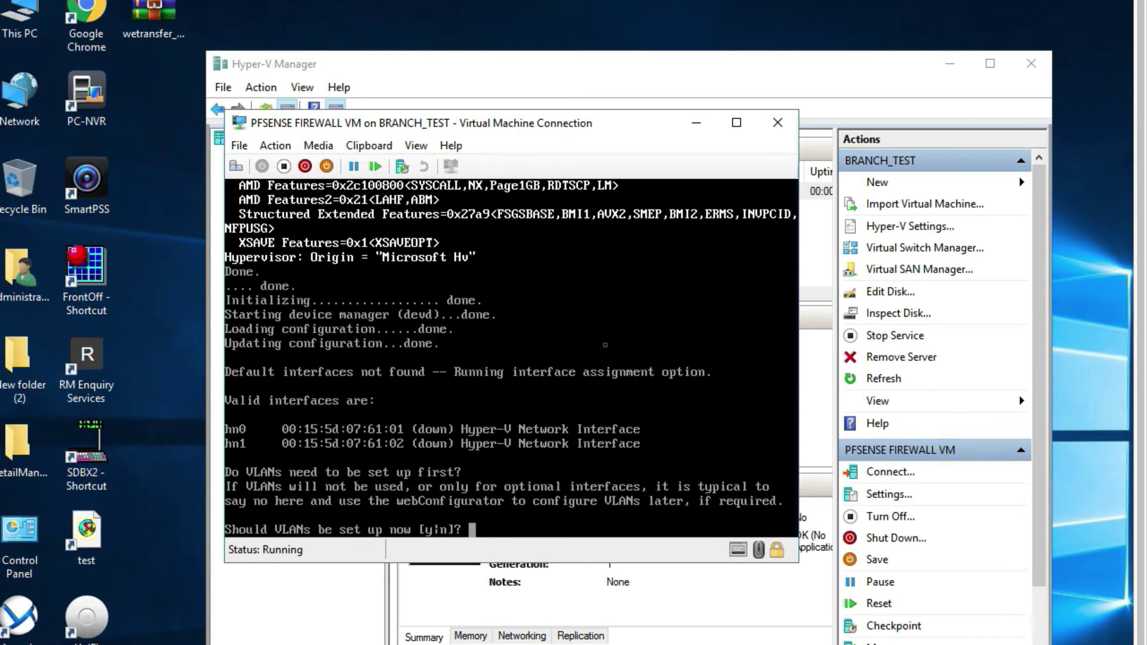
# Decline VLAN setup and try WAN link auto-detection in the pfSense console.
pyautogui.write('n')
pyautogui.press('Return')
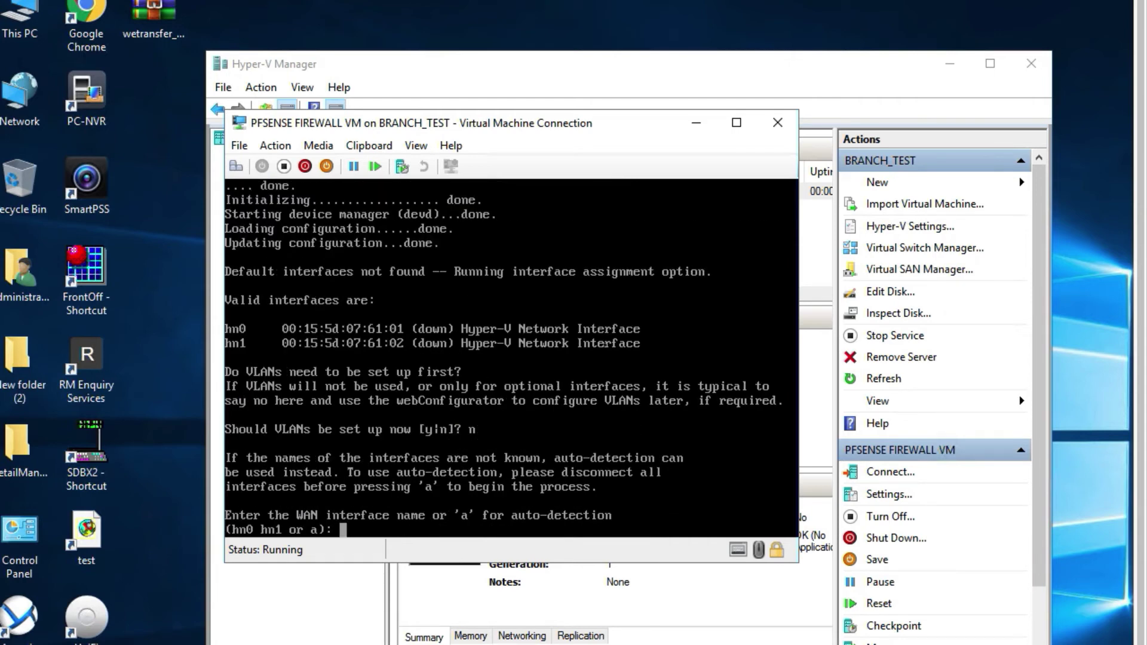
pyautogui.write('a')
pyautogui.press('Return')
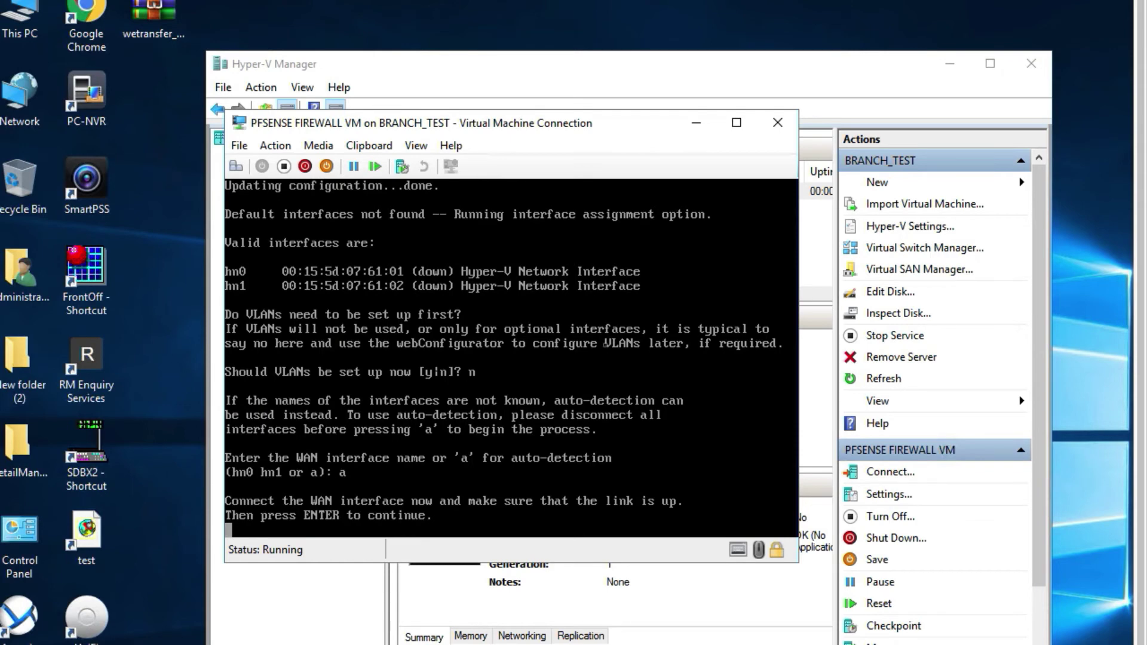
pyautogui.press('Return')
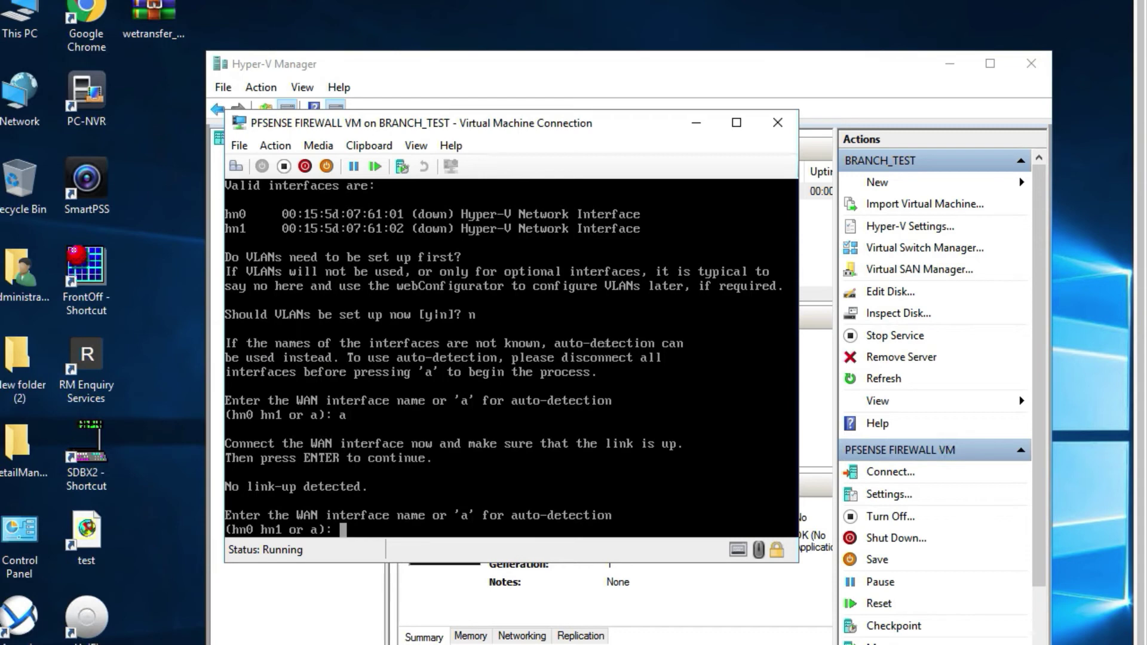
# Assign hn0 as WAN and hn1 as LAN, and confirm the assignment.
pyautogui.write('hn')
pyautogui.write('0')
pyautogui.press('Return')
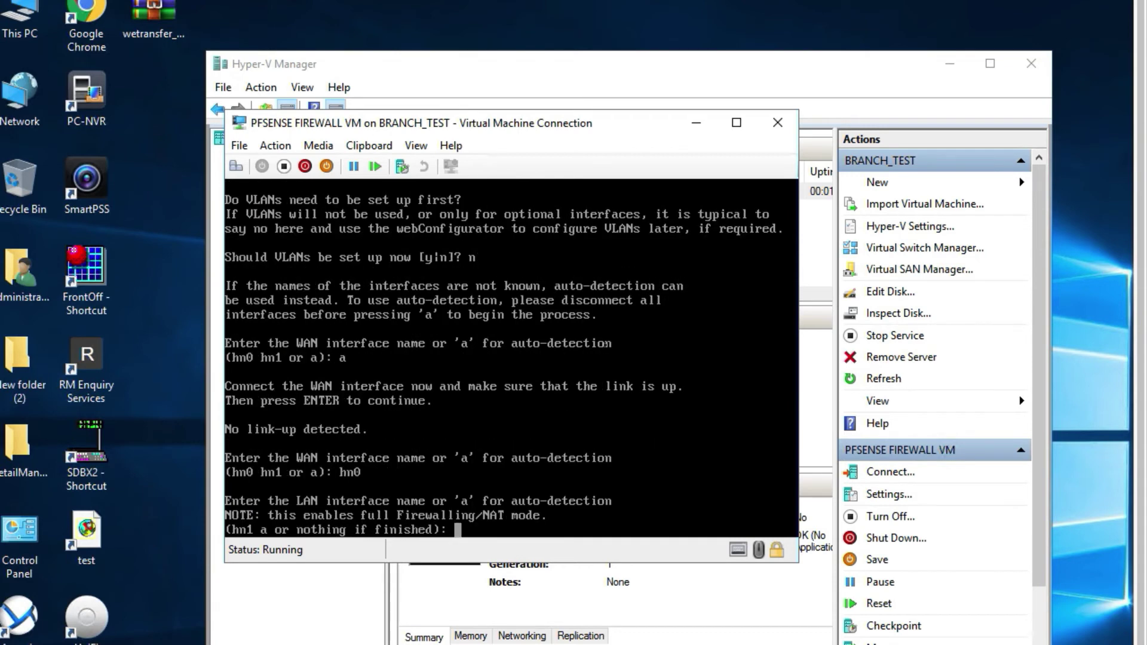
pyautogui.write('hn1')
pyautogui.press('Return')
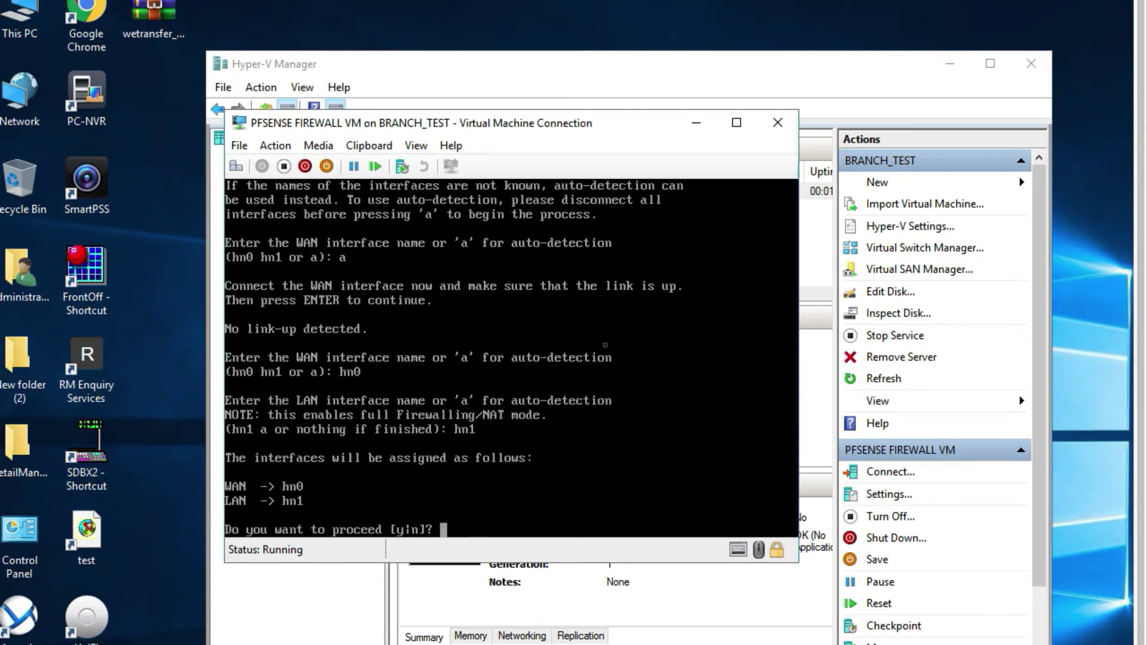
pyautogui.write('y')
pyautogui.press('Return')
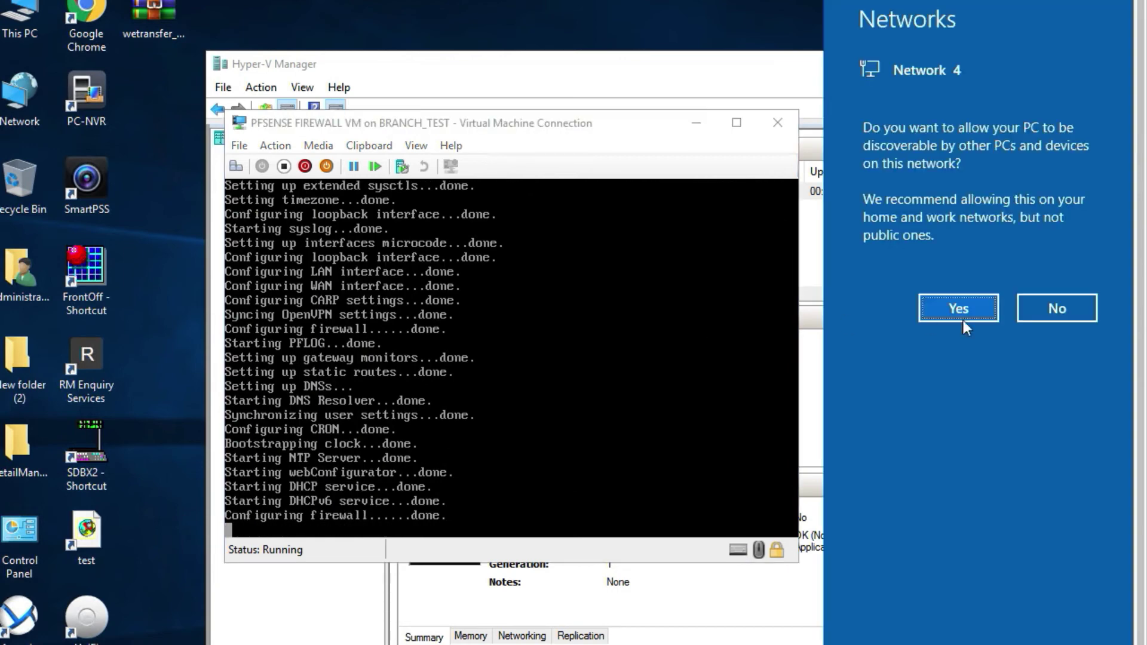
# Once pfSense finishes booting, make the PC discoverable on Network 4.
pyautogui.click(960, 308)
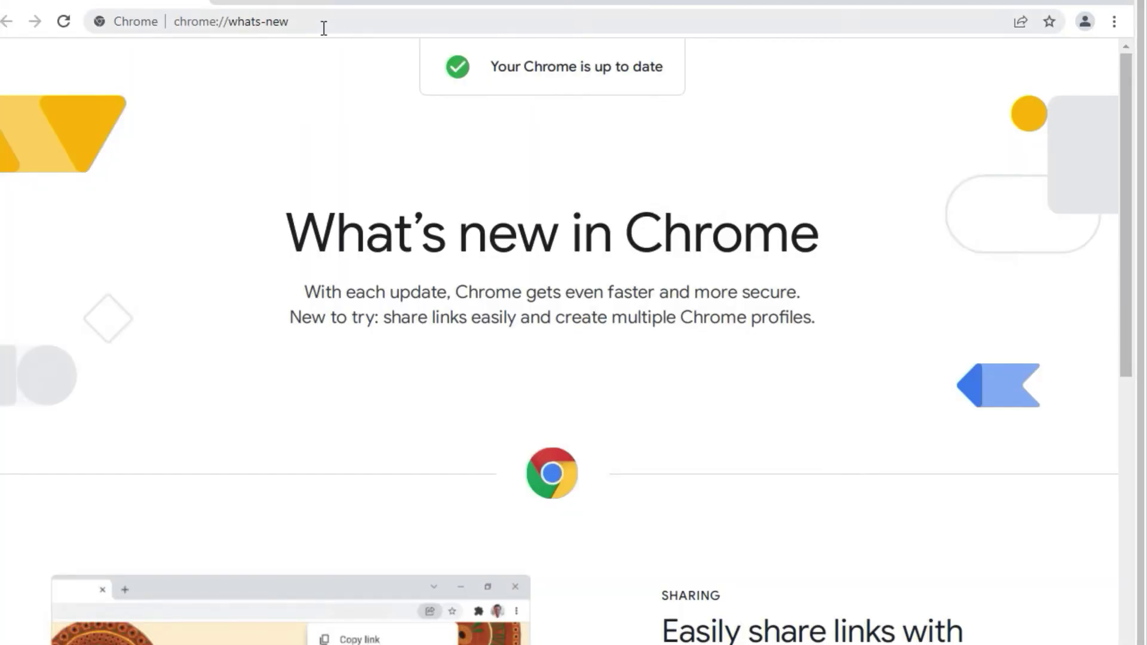
# Browse to 192.168.1.1 and use Advanced to get past the certificate warning.
pyautogui.click(292, 28)
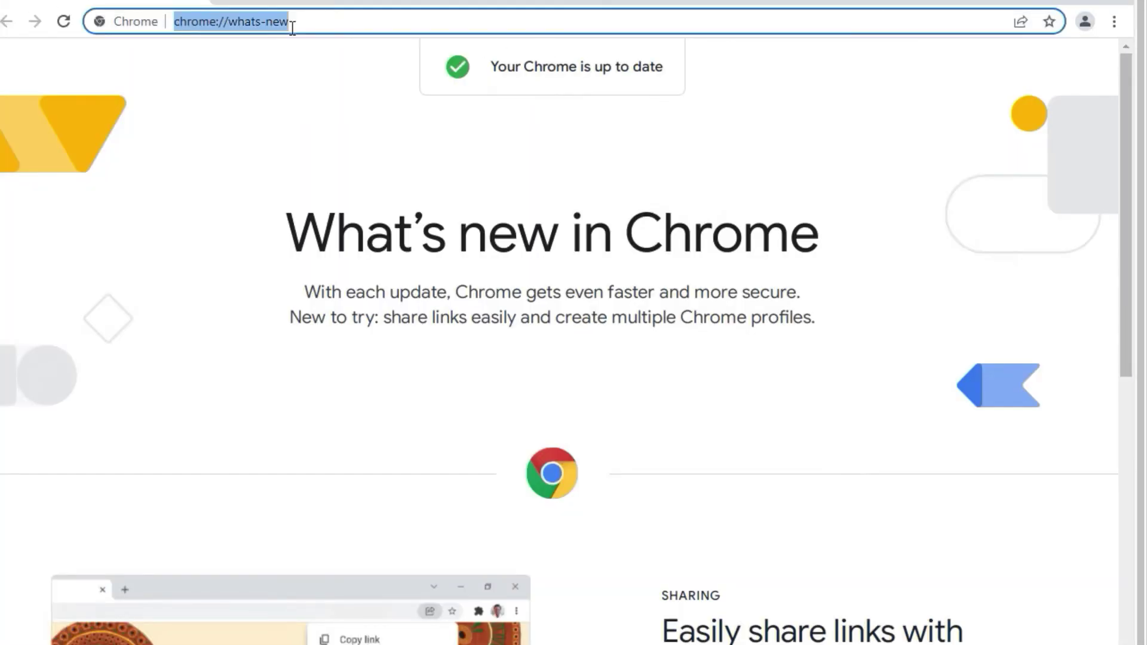
pyautogui.write('192.168.1')
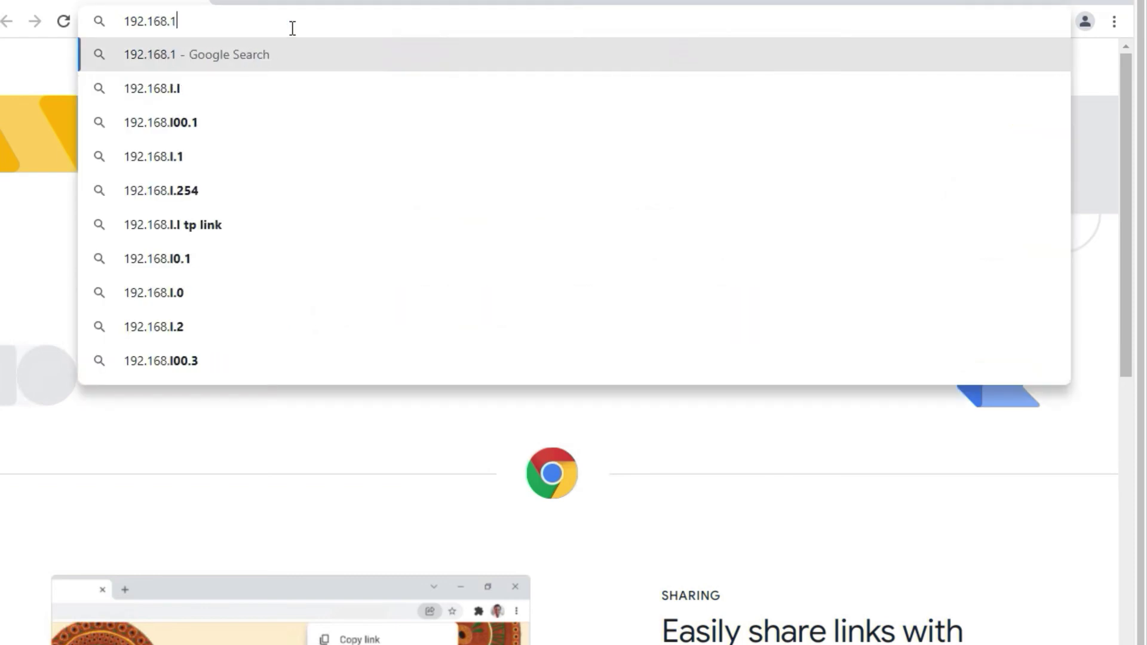
pyautogui.write('.1')
pyautogui.press('Return')
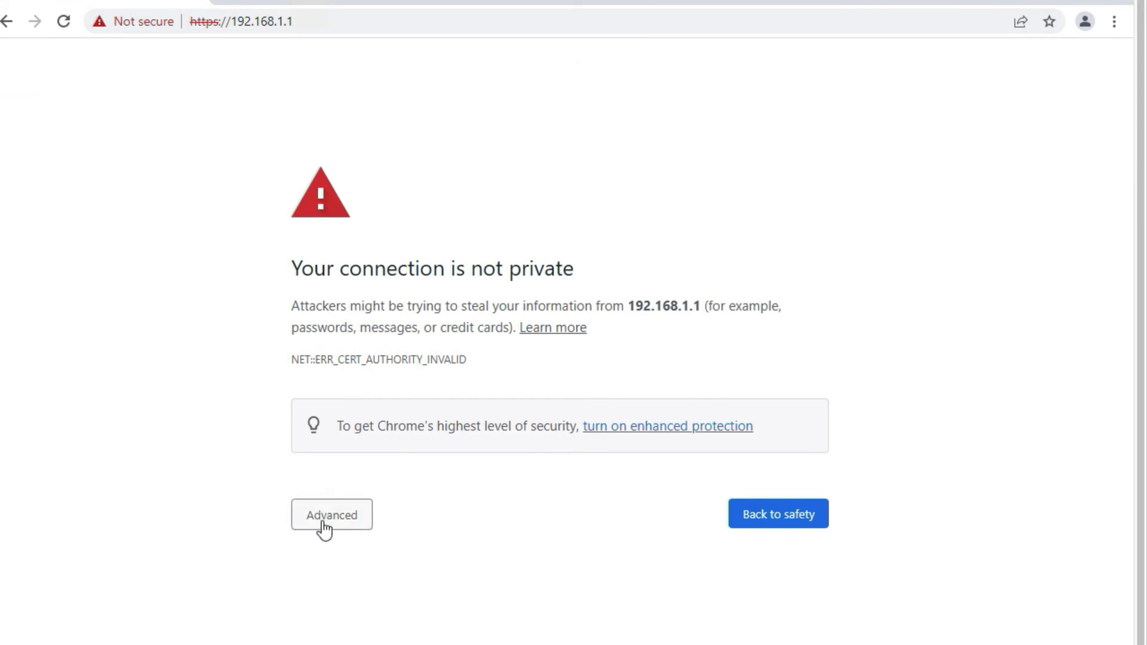
pyautogui.click(324, 515)
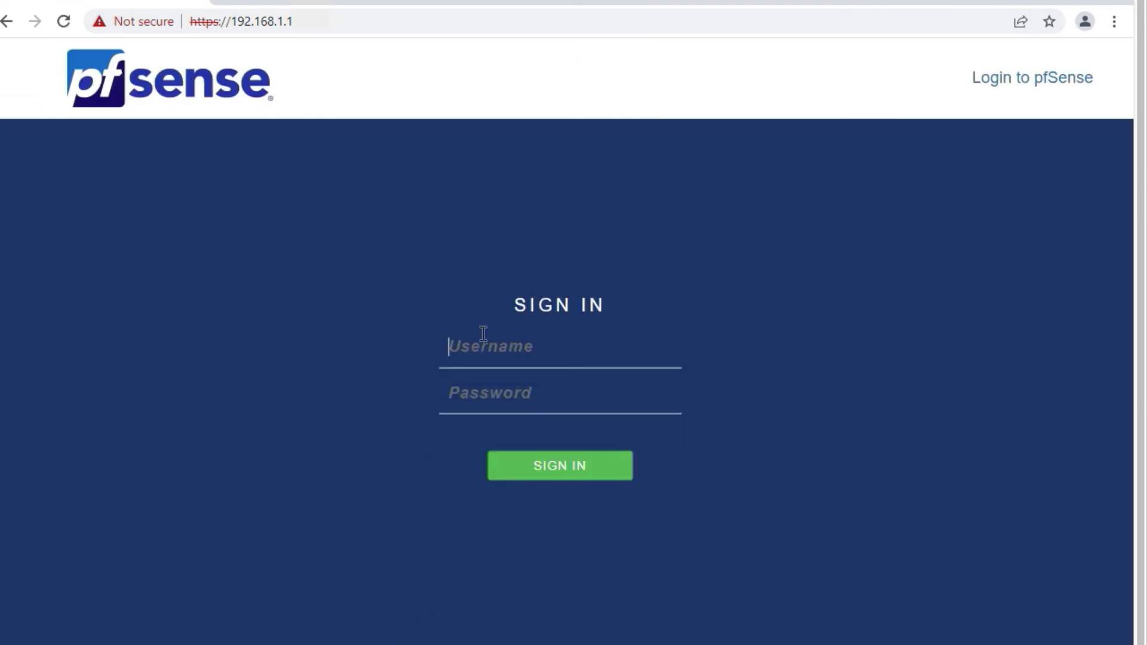
# Sign in to the webConfigurator as admin with the default password.
pyautogui.write('admin')
pyautogui.press('Tab')
pyautogui.write('pfsense')
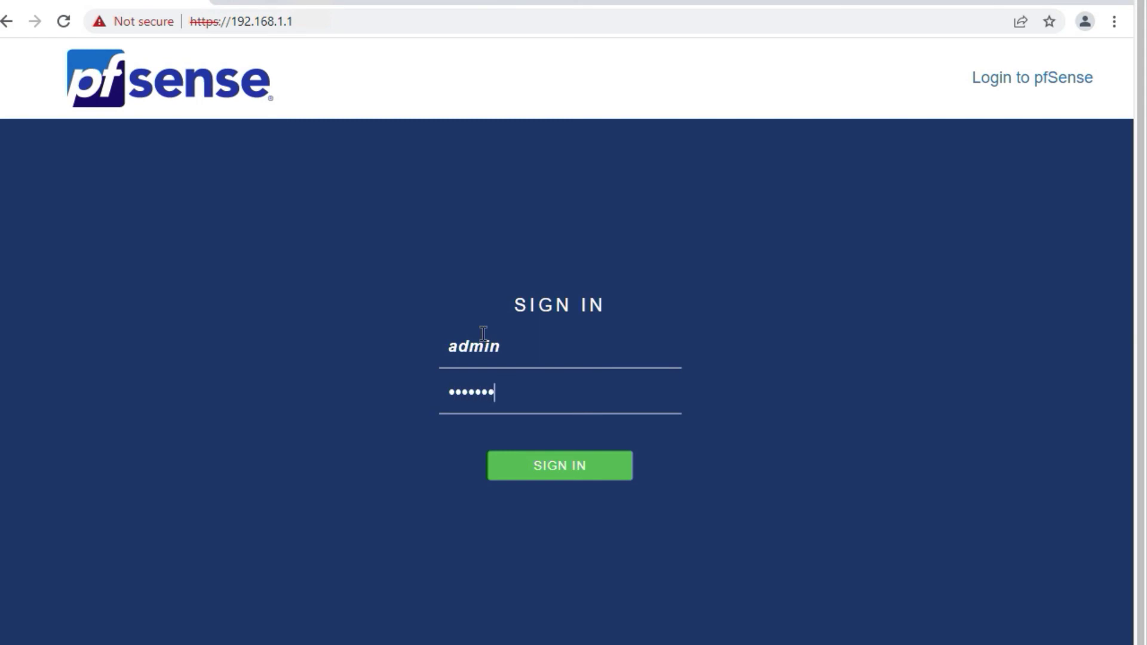
pyautogui.click(519, 474)
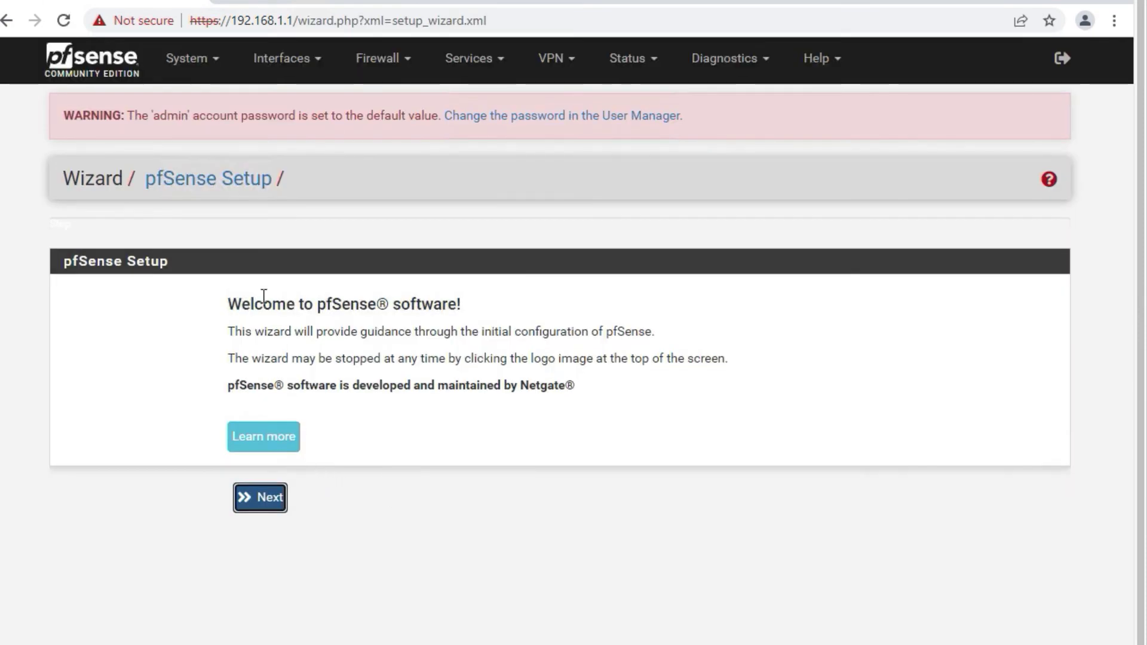
# Start the setup wizard; set hostname the-everything-tech-channel and domain billysoftacademy.com.
pyautogui.click(265, 495)
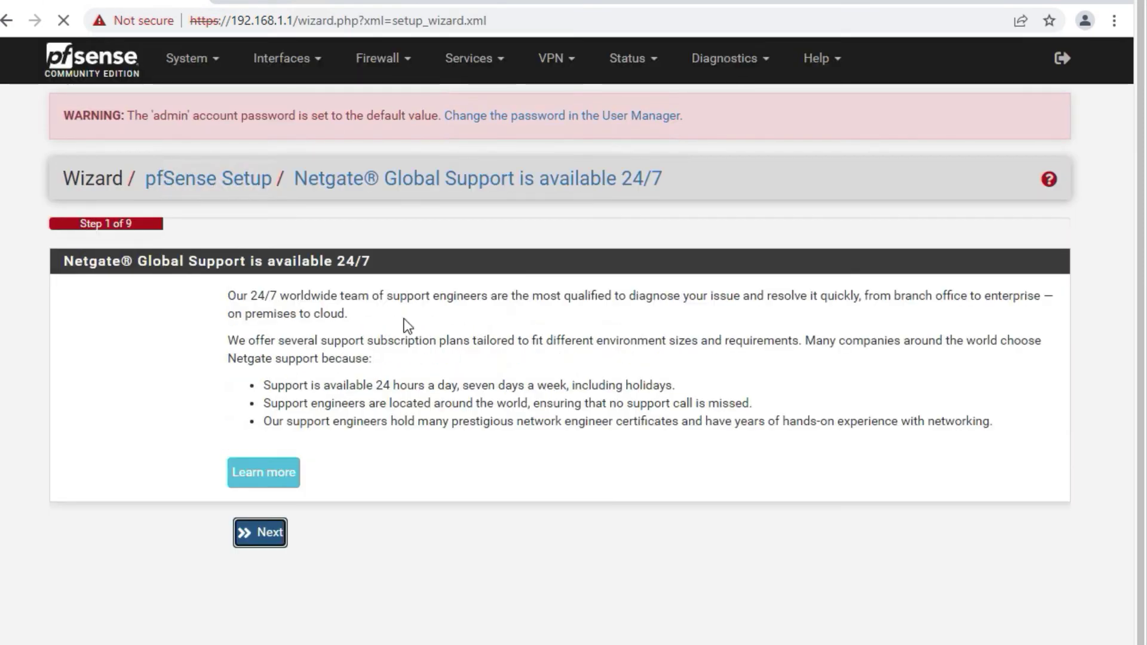
pyautogui.click(274, 545)
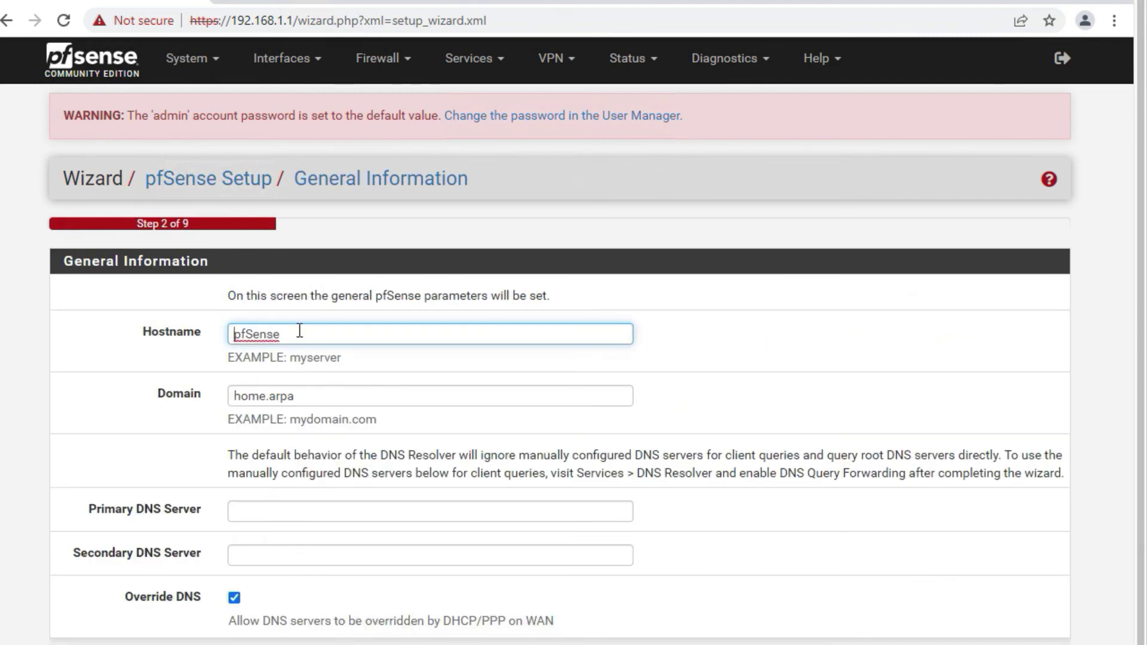
pyautogui.write('the-everything-tech')
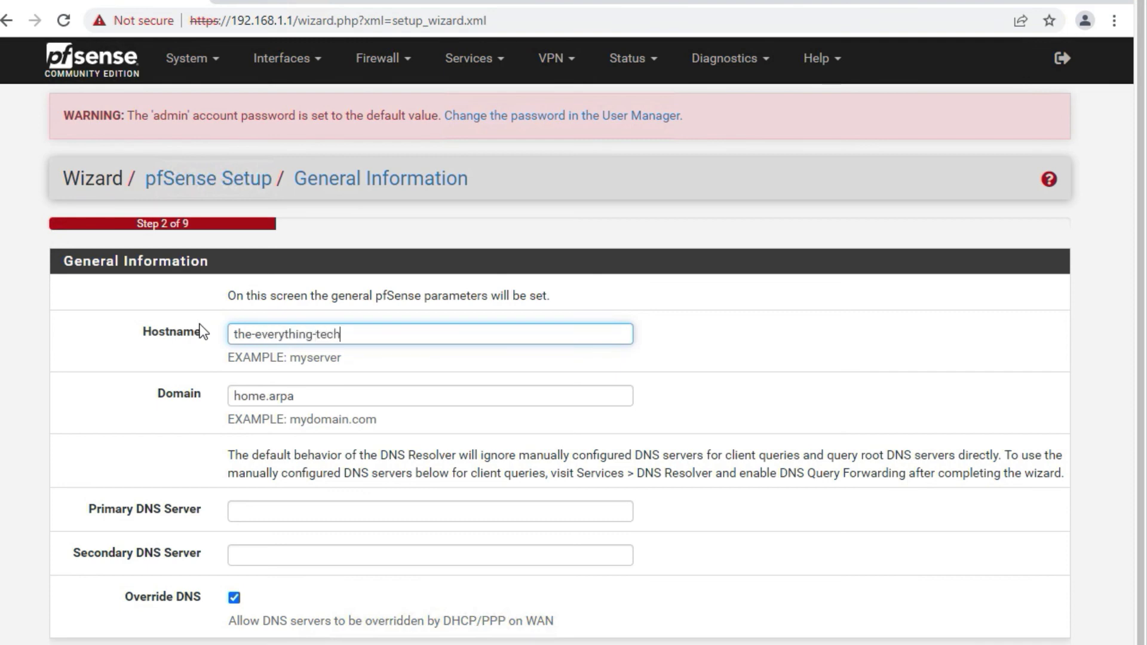
pyautogui.write('-channel')
pyautogui.doubleClick(303, 397)
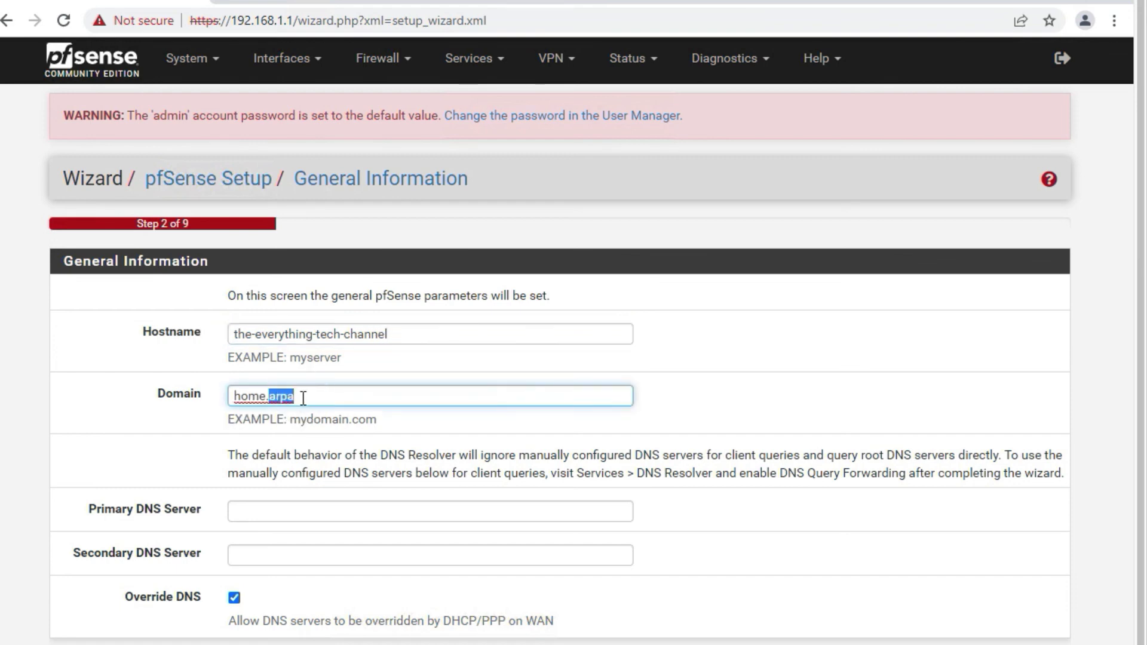
pyautogui.press('BackSpace')
pyautogui.press('BackSpace')
pyautogui.press('BackSpace')
pyautogui.press('BackSpace')
pyautogui.press('BackSpace')
pyautogui.press('BackSpace')
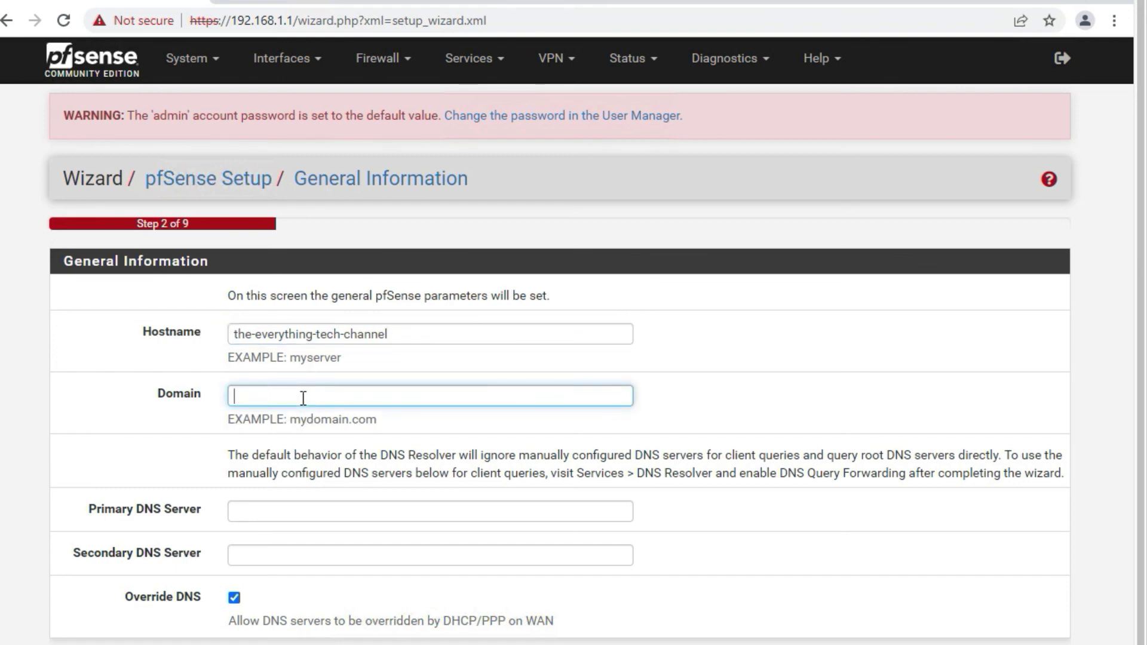
pyautogui.write('billysoftacademy.com')
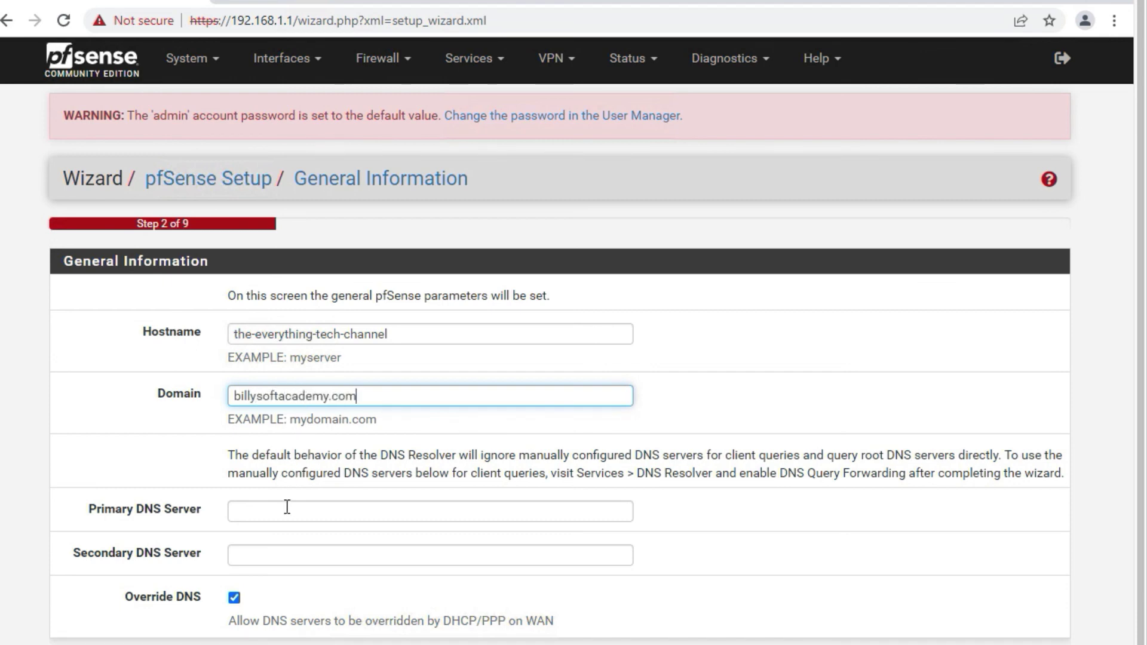
# Set primary DNS 8.8.8.8 and secondary DNS 8.8.4.4, then continue.
pyautogui.click(286, 507)
pyautogui.write('8.8')
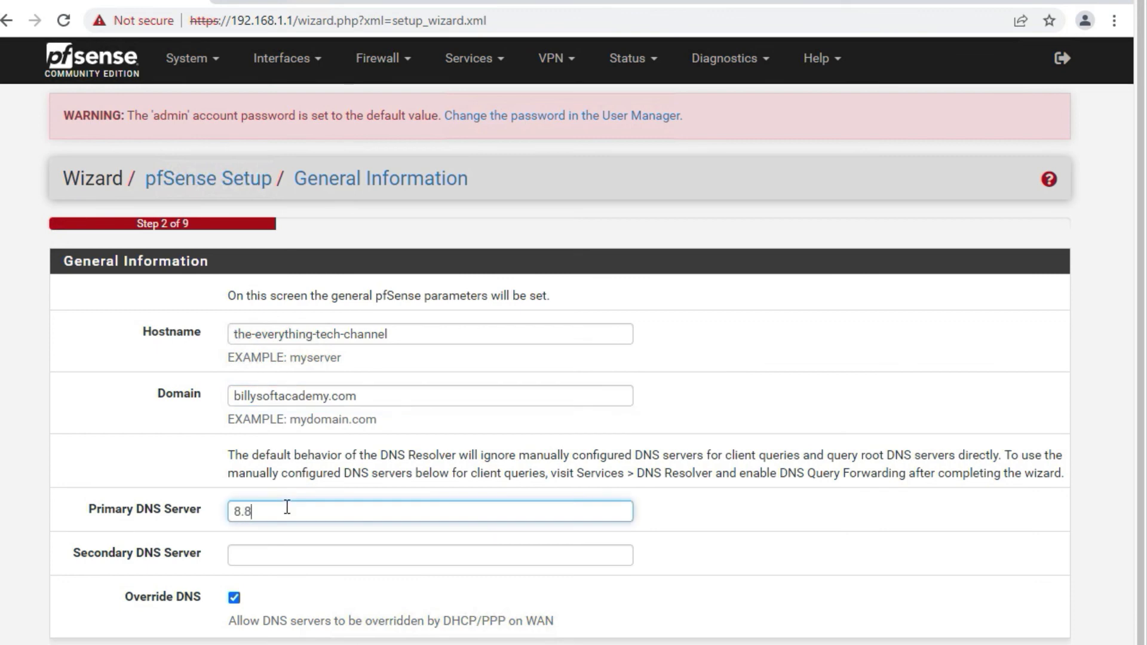
pyautogui.write('.8.8')
pyautogui.press('Tab')
pyautogui.write('8.')
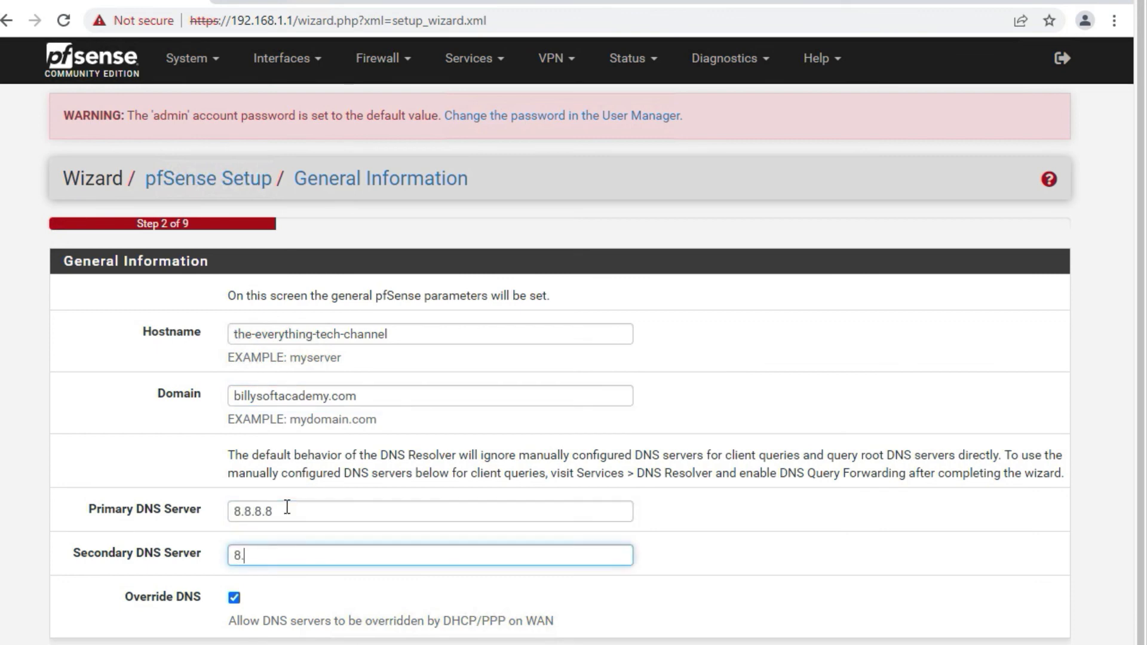
pyautogui.write('8.4.4')
pyautogui.press('Return')
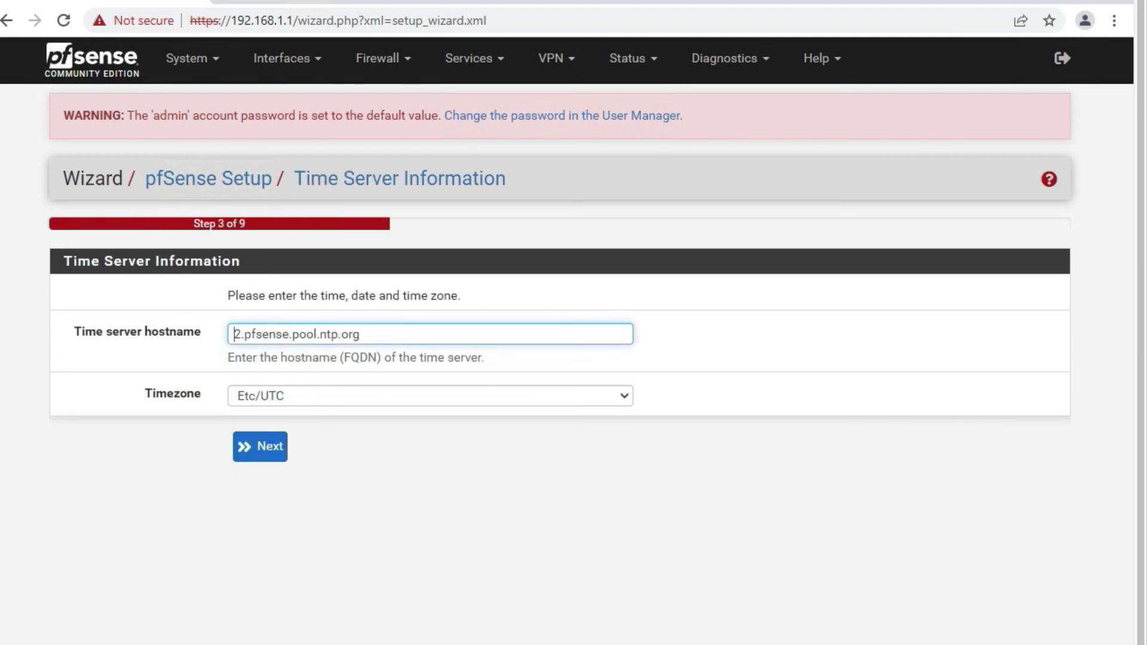
# Keep the default time server, WAN and LAN settings.
pyautogui.click(268, 459)
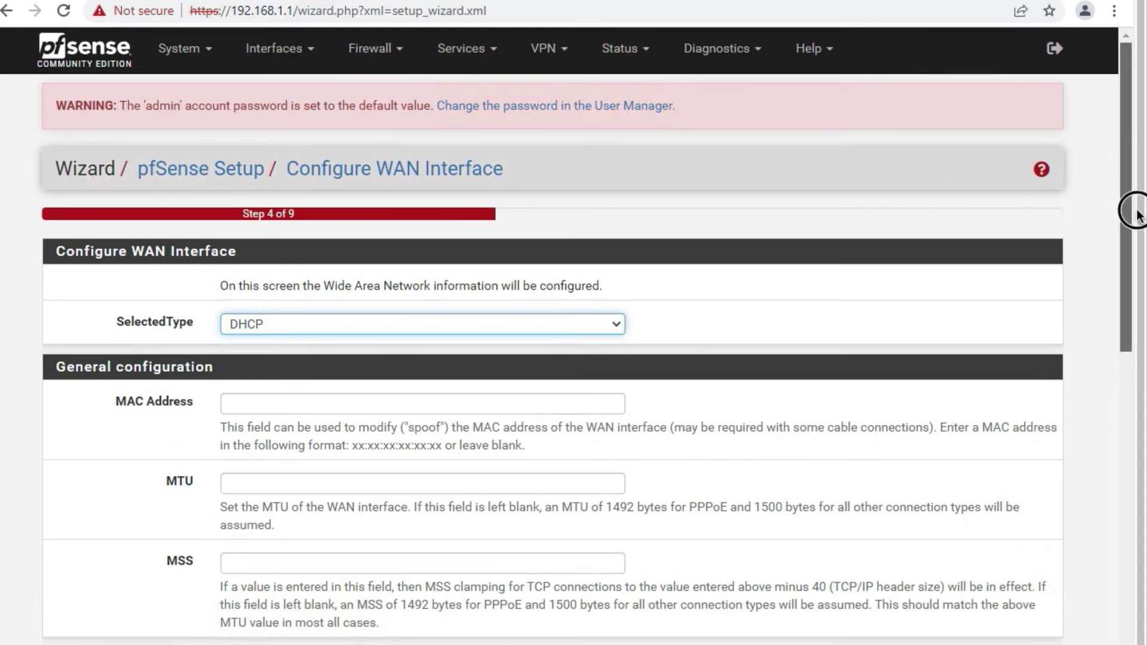
pyautogui.moveTo(1127, 210); pyautogui.dragTo(1127, 642)
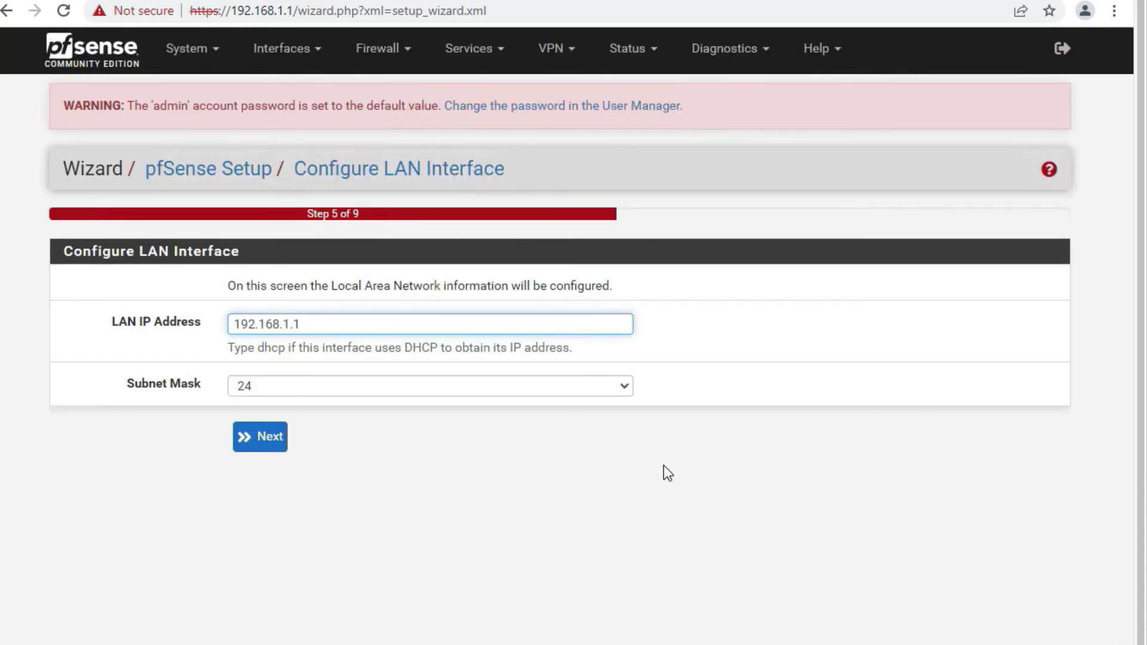
pyautogui.click(271, 423)
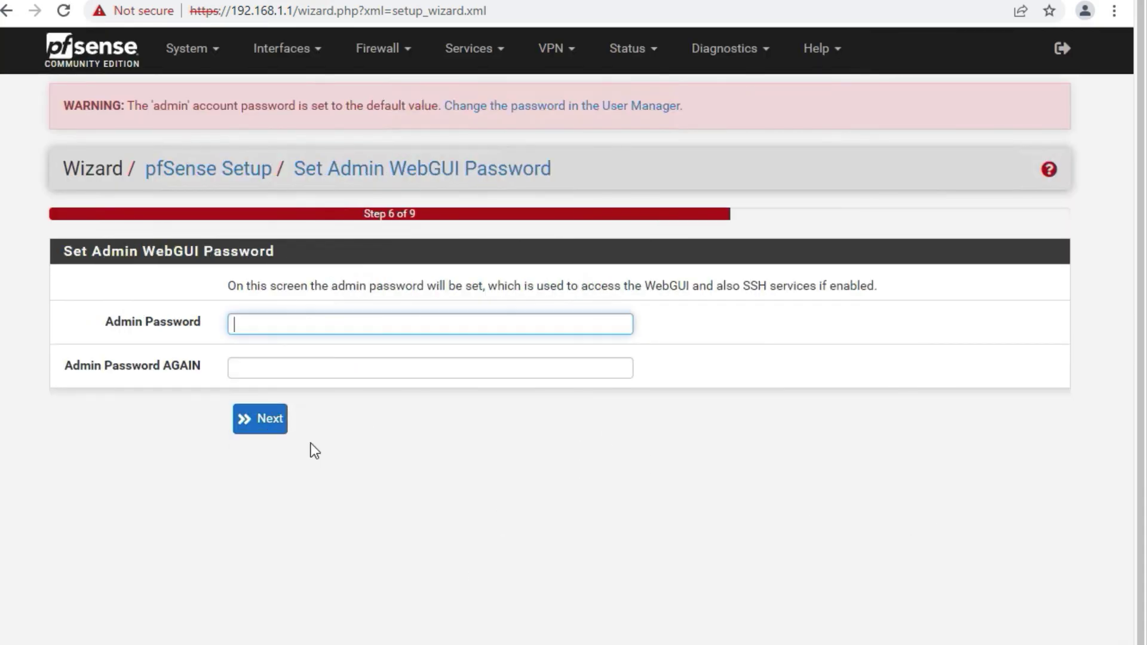
# Enter and confirm a new admin WebGUI password, then continue.
pyautogui.write('pfsense12345678')
pyautogui.click(248, 367)
pyautogui.write('pfsense1')
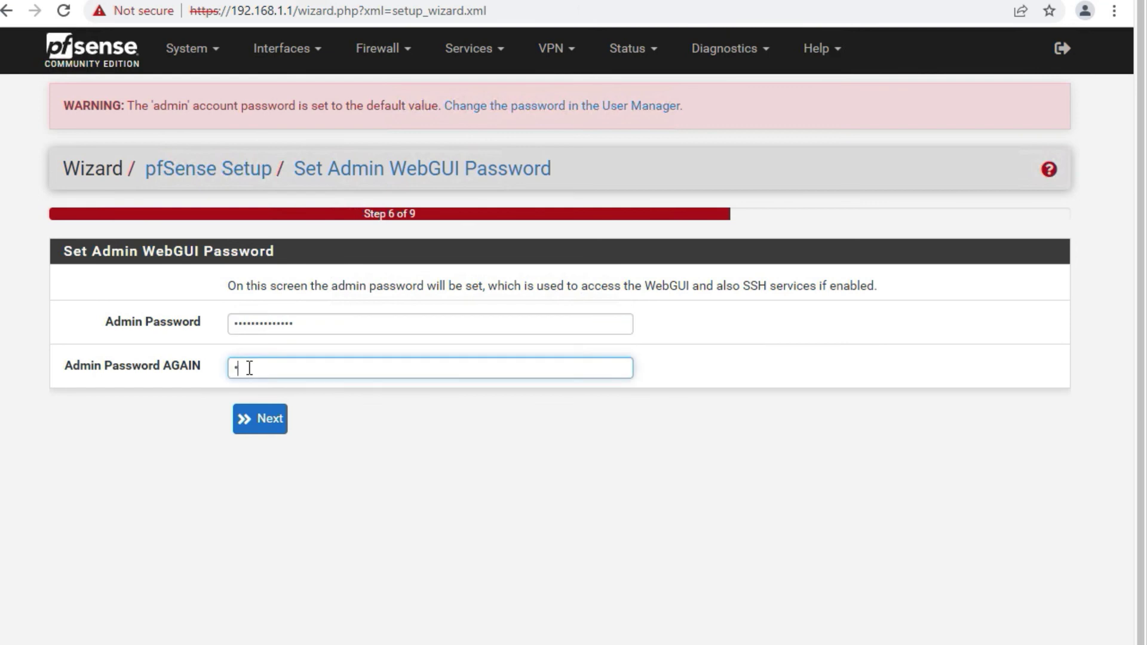
pyautogui.write('234567')
pyautogui.click(255, 418)
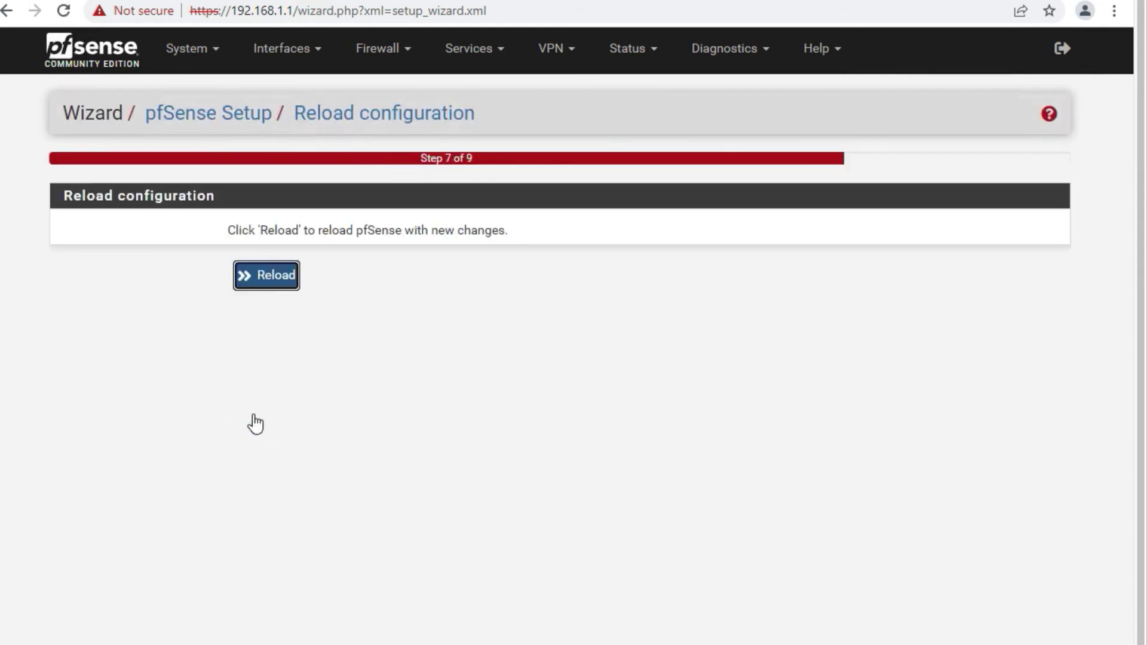
# Reload the new configuration and dismiss the thank-you survey notice on the dashboard.
pyautogui.click(270, 285)
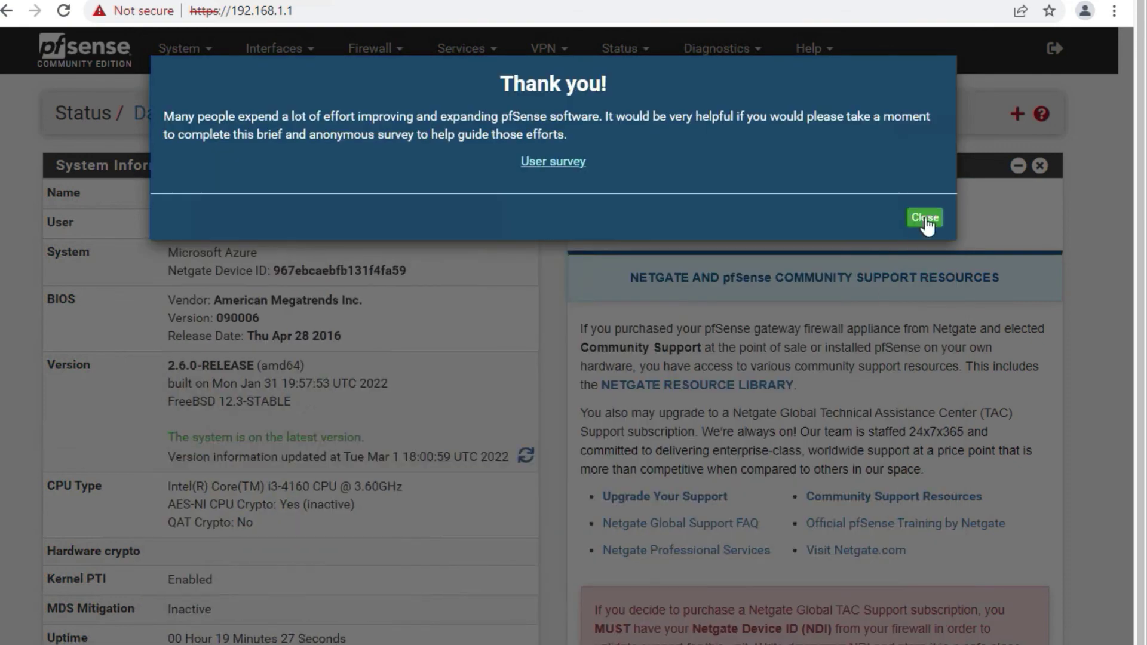
pyautogui.click(922, 219)
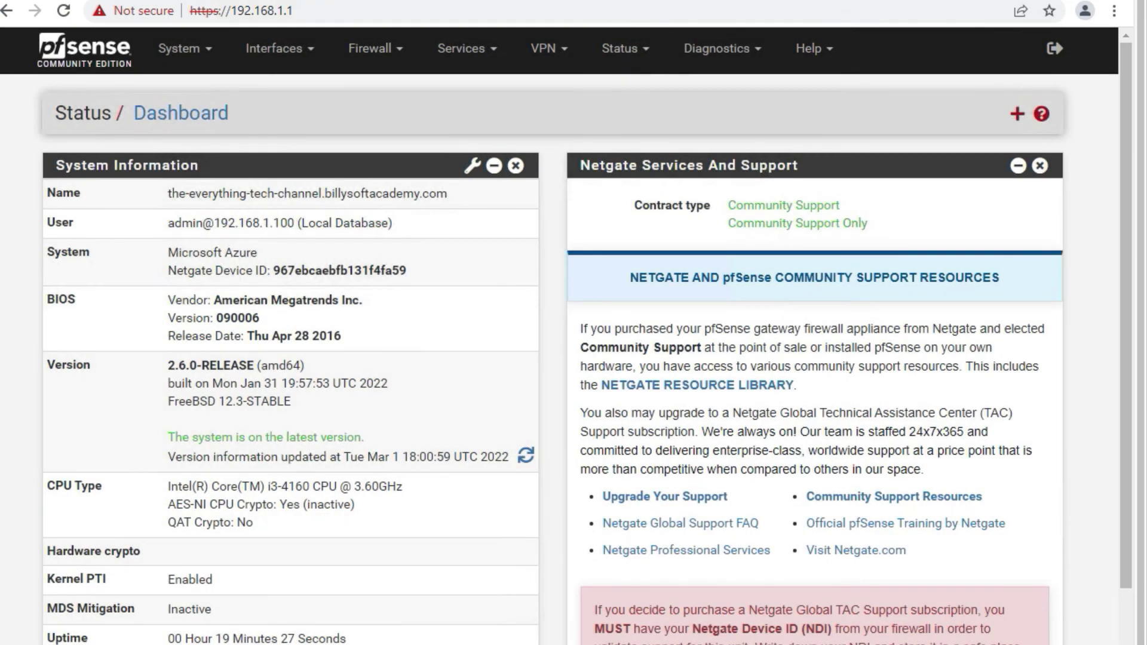